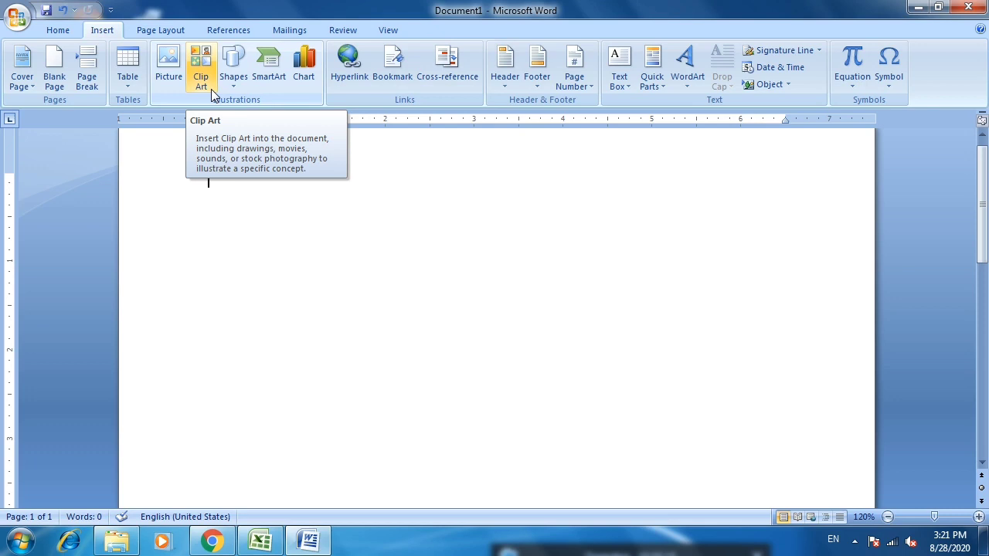
Open the Clip Art pane and zoom the page to 100%
{"action": "left_click", "coordinate": [211, 89]}
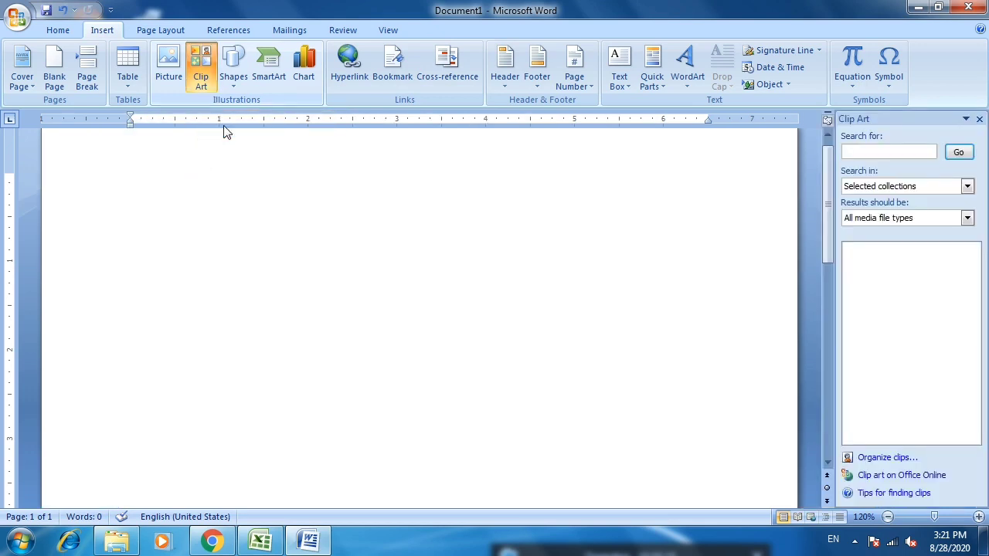
{"action": "left_click", "coordinate": [886, 517]}
{"action": "left_click", "coordinate": [887, 517]}
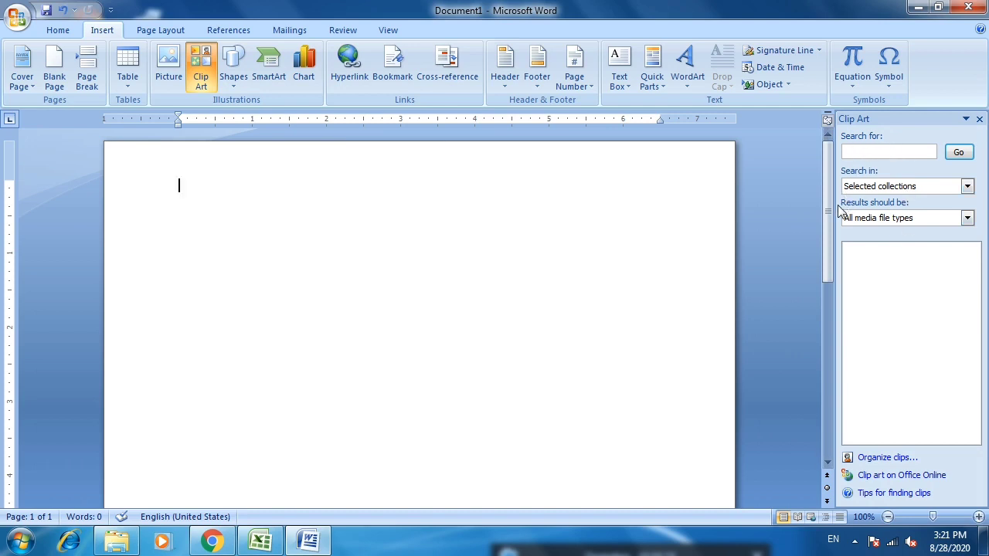
Search the clip art for 'Computer' across the selected collections
{"action": "left_click", "coordinate": [866, 152]}
{"action": "type", "text": "Computer"}
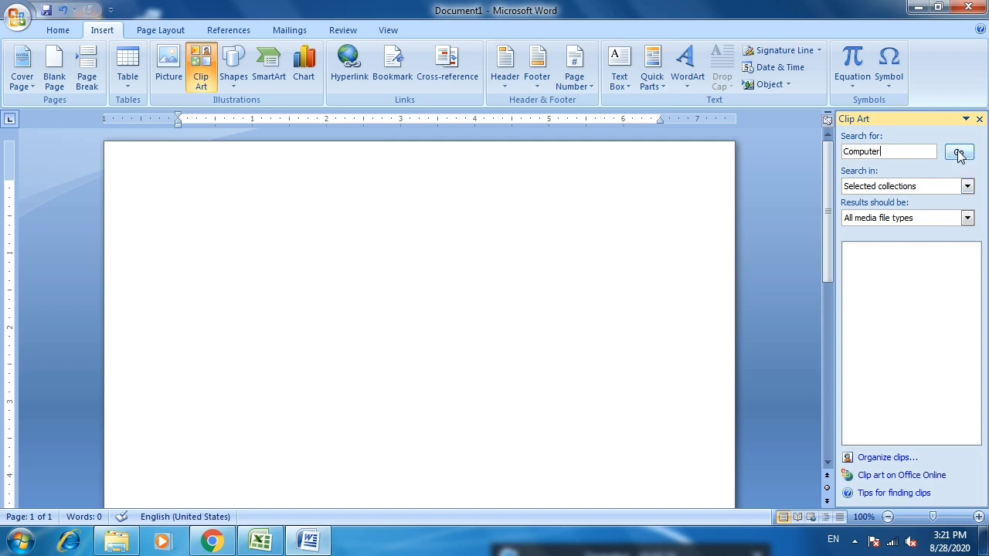
{"action": "left_click", "coordinate": [965, 188]}
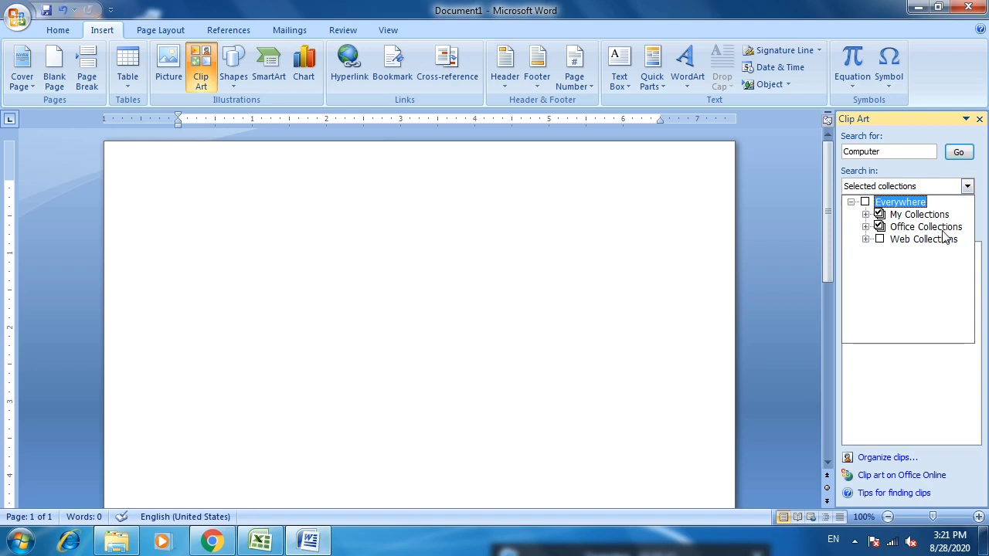
{"action": "left_click", "coordinate": [967, 187]}
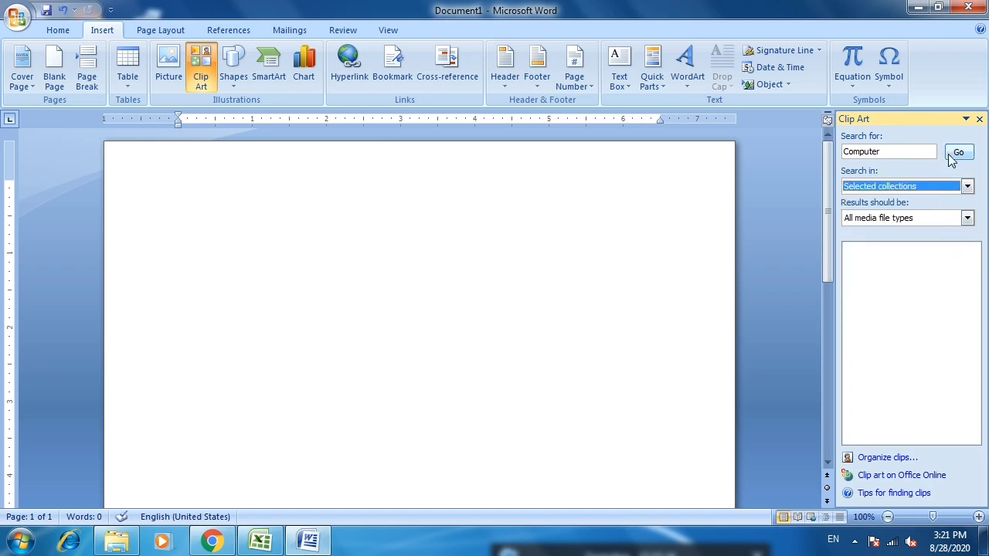
{"action": "left_click", "coordinate": [950, 153]}
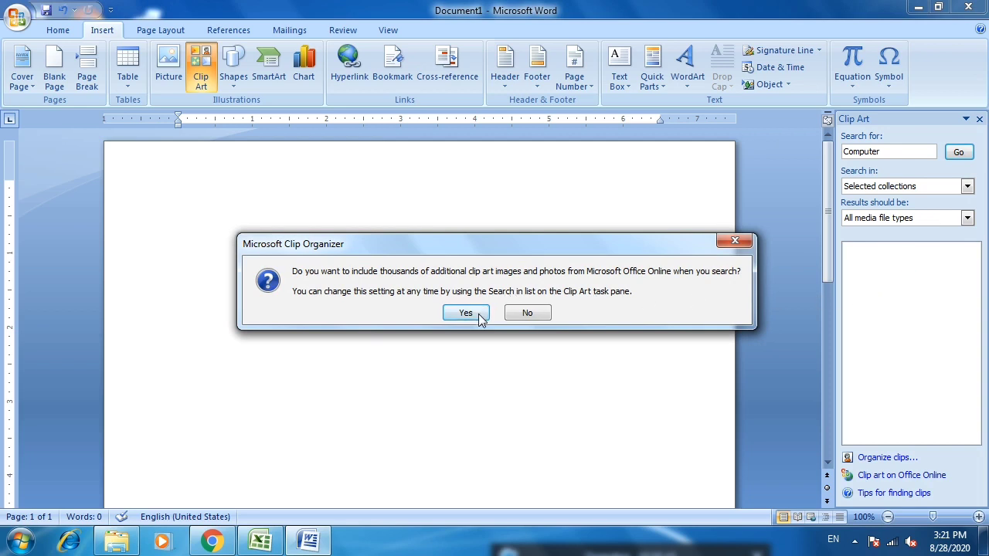
Include Office Online clips and place the woman-at-computer and desktop computer clips on the page
{"action": "left_click", "coordinate": [480, 317]}
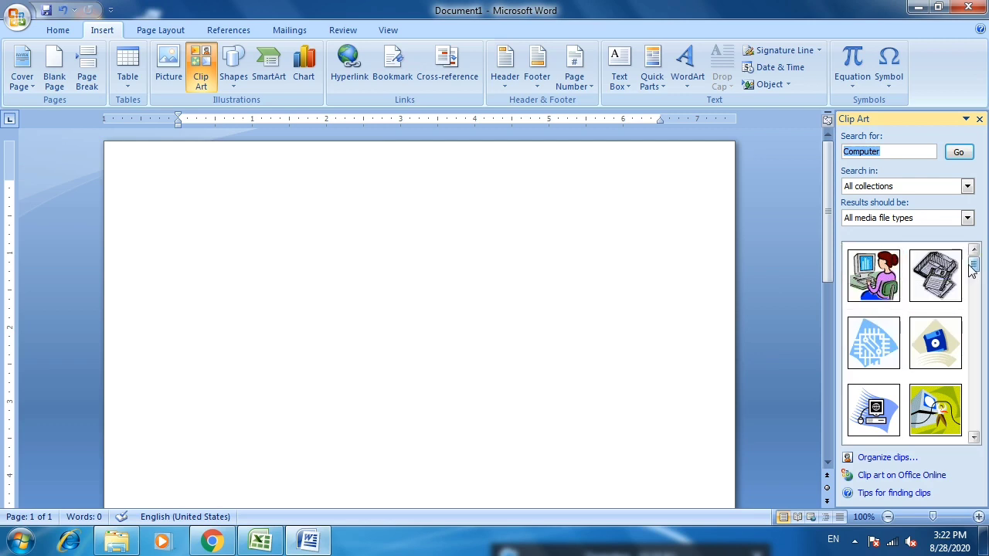
{"action": "mouse_move", "coordinate": [972, 266]}
{"action": "left_mouse_down"}
{"action": "mouse_move", "coordinate": [972, 301]}
{"action": "mouse_move", "coordinate": [972, 263]}
{"action": "left_mouse_up"}
{"action": "mouse_move", "coordinate": [874, 276]}
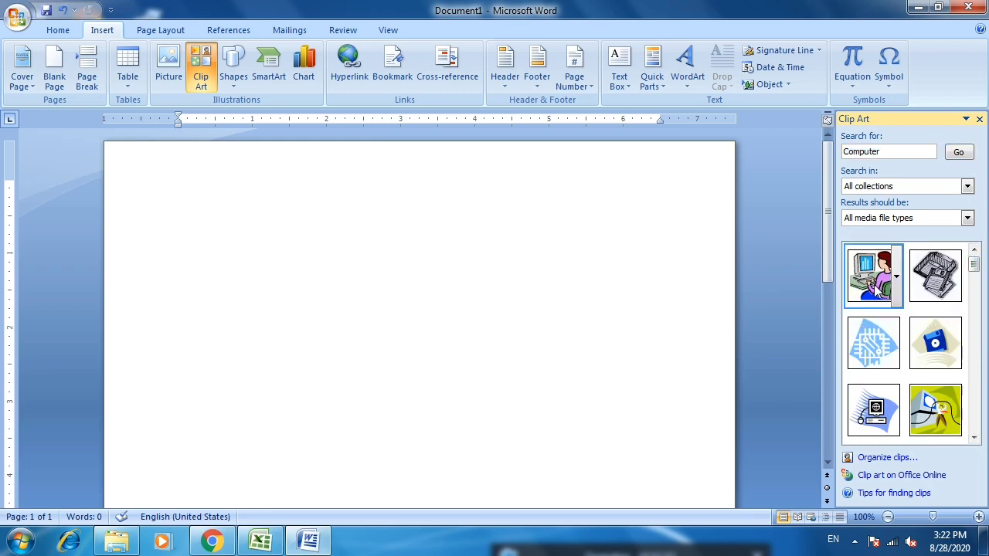
{"action": "mouse_move", "coordinate": [873, 284]}
{"action": "left_mouse_down"}
{"action": "mouse_move", "coordinate": [584, 296]}
{"action": "mouse_move", "coordinate": [283, 275]}
{"action": "left_mouse_up"}
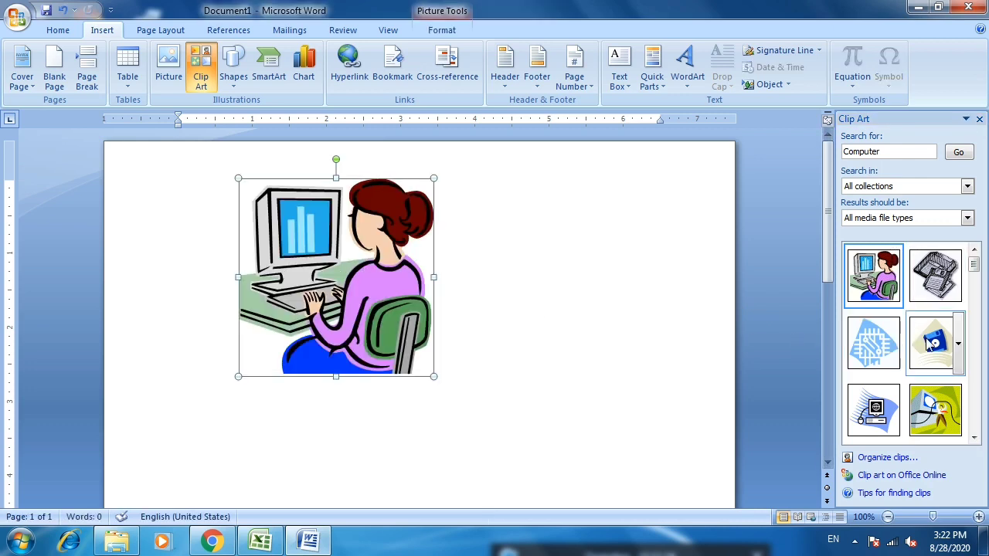
{"action": "scroll", "coordinate": [980, 430], "scroll_direction": "down", "scroll_amount": 2}
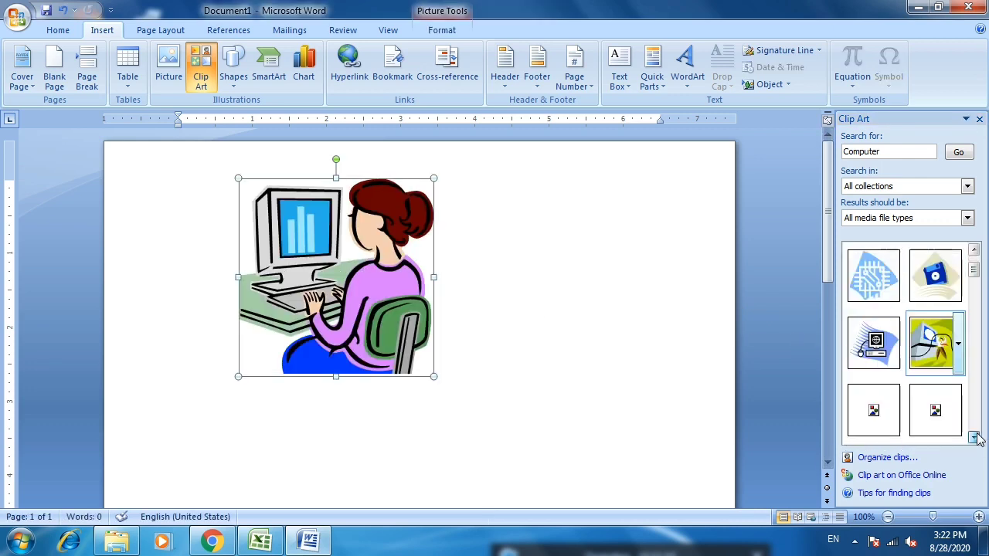
{"action": "scroll", "coordinate": [980, 431], "scroll_direction": "down", "scroll_amount": 2}
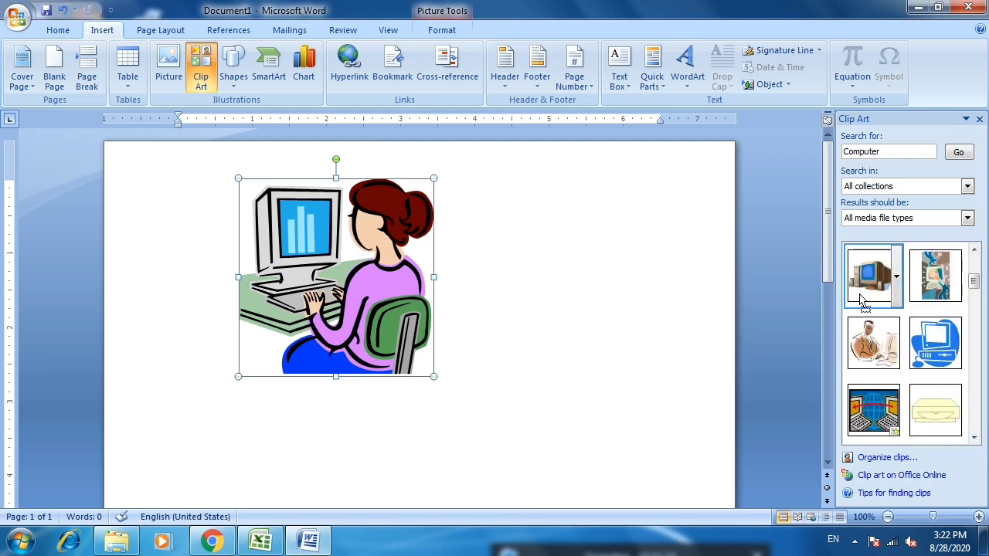
{"action": "left_click_drag", "start_coordinate": [875, 278], "coordinate": [558, 315]}
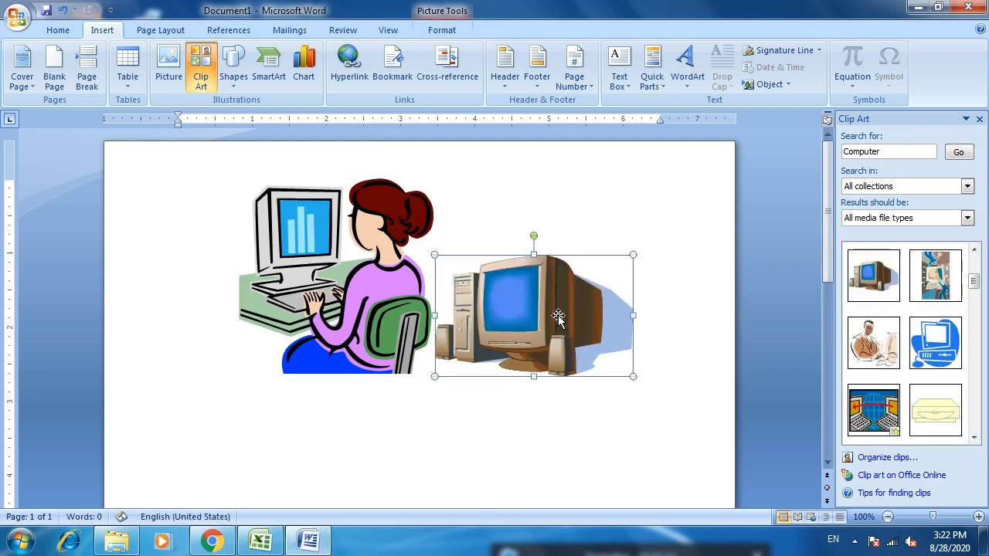
Resize both computer clips so they sit side by side, the woman picture slightly smaller
{"action": "left_click", "coordinate": [370, 307]}
{"action": "left_click_drag", "start_coordinate": [236, 377], "coordinate": [205, 379]}
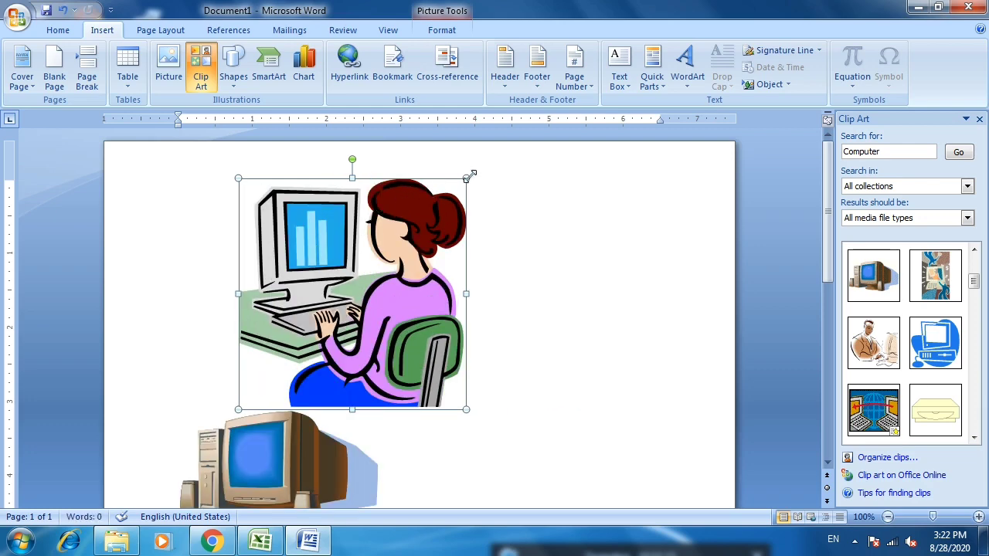
{"action": "left_click_drag", "start_coordinate": [469, 176], "coordinate": [417, 179]}
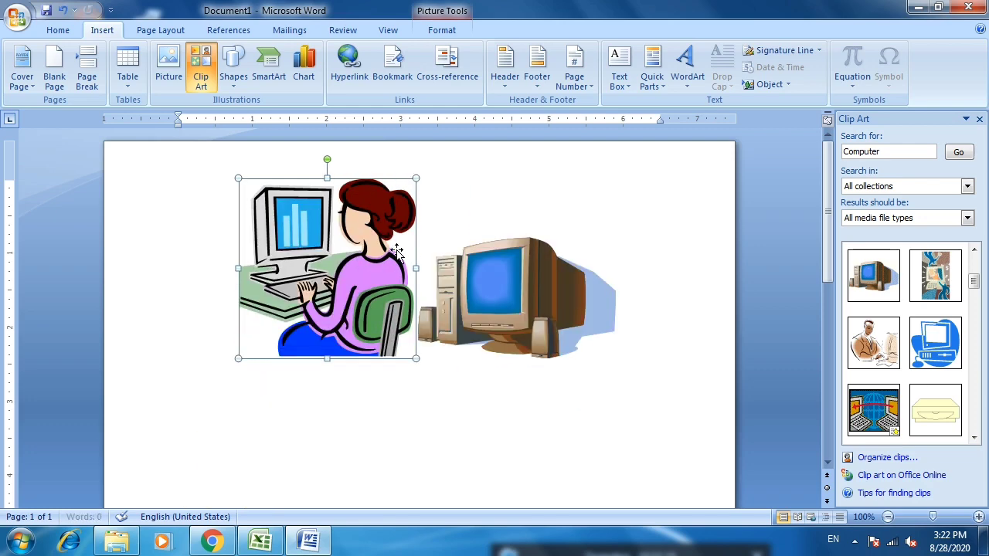
{"action": "left_click", "coordinate": [559, 289]}
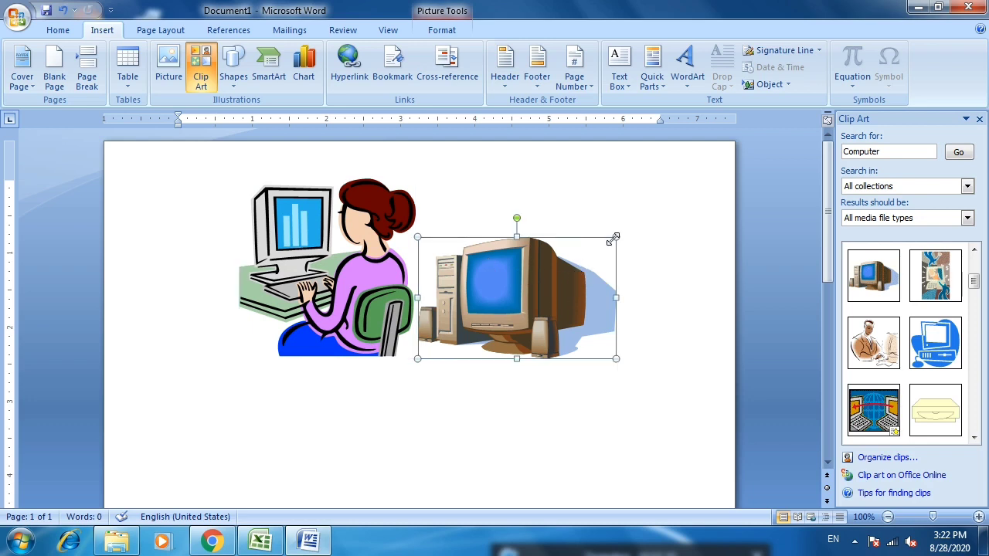
{"action": "left_click_drag", "start_coordinate": [615, 237], "coordinate": [660, 211]}
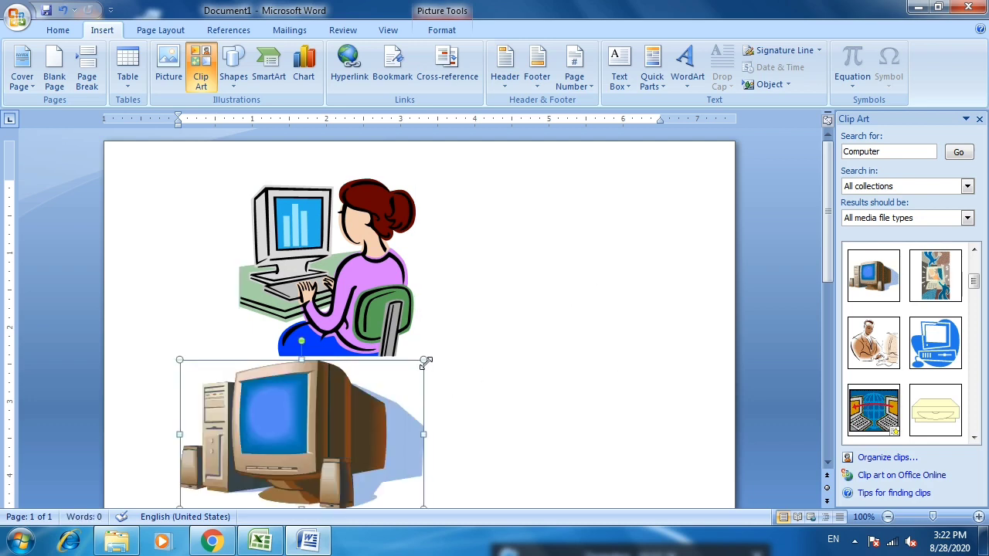
{"action": "left_click_drag", "start_coordinate": [426, 362], "coordinate": [373, 393]}
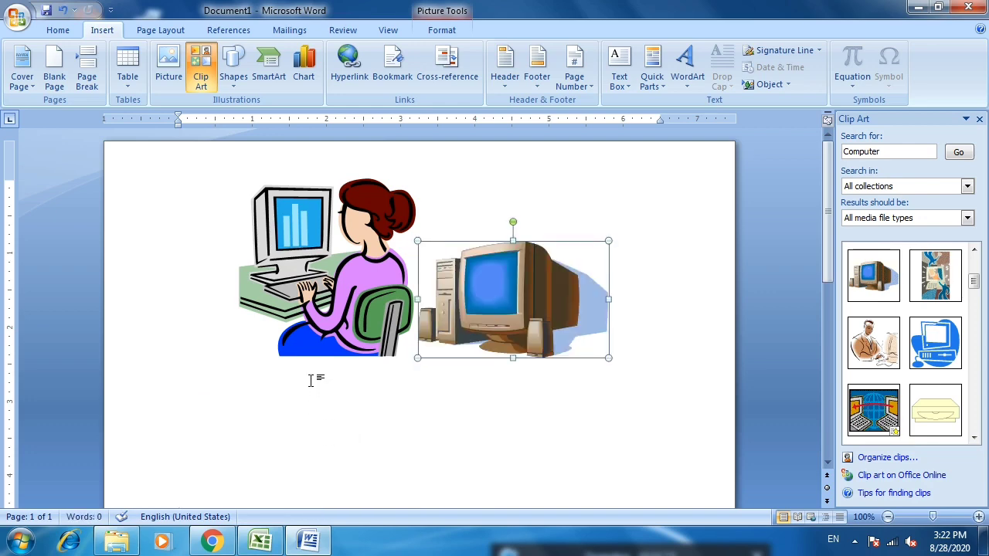
{"action": "left_click", "coordinate": [296, 231]}
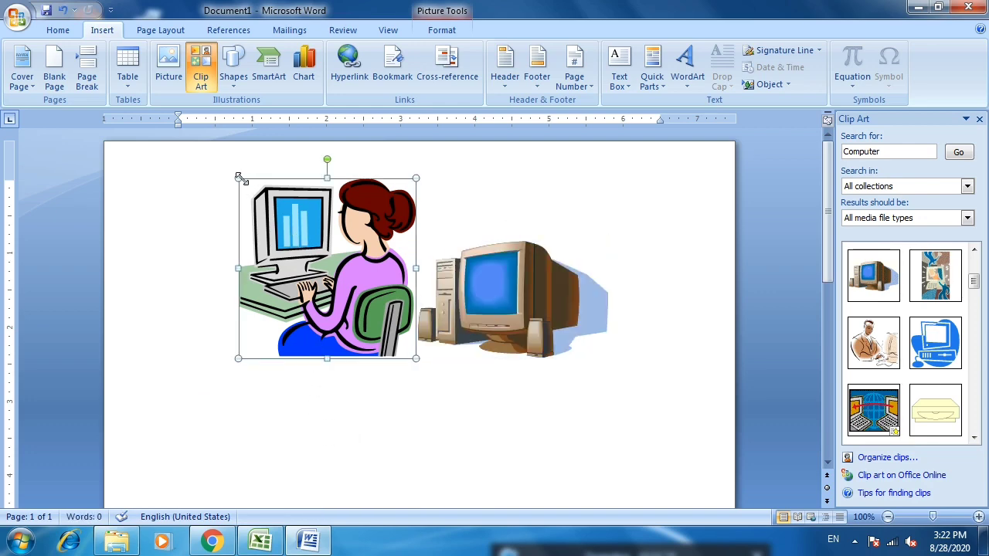
{"action": "left_click_drag", "start_coordinate": [240, 179], "coordinate": [264, 204]}
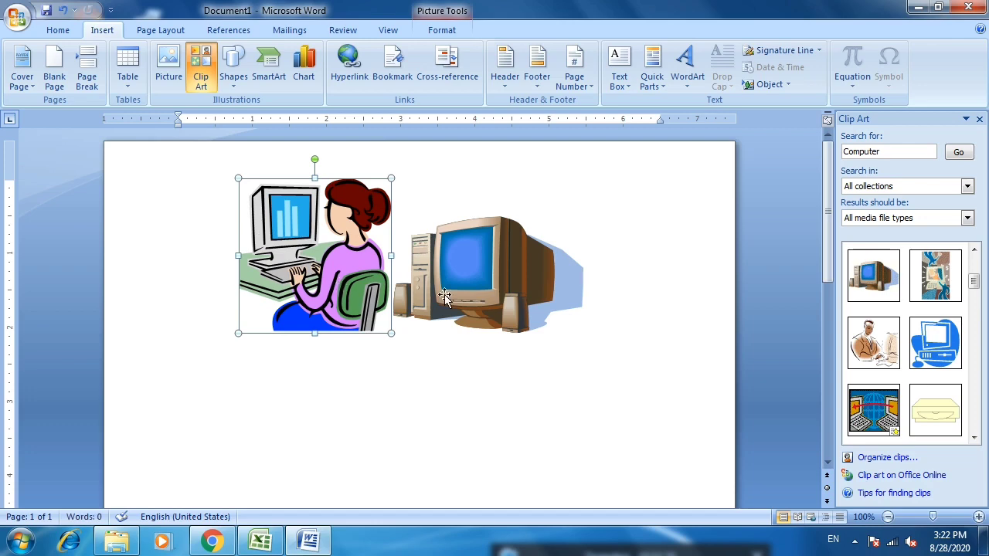
{"action": "left_click", "coordinate": [752, 412]}
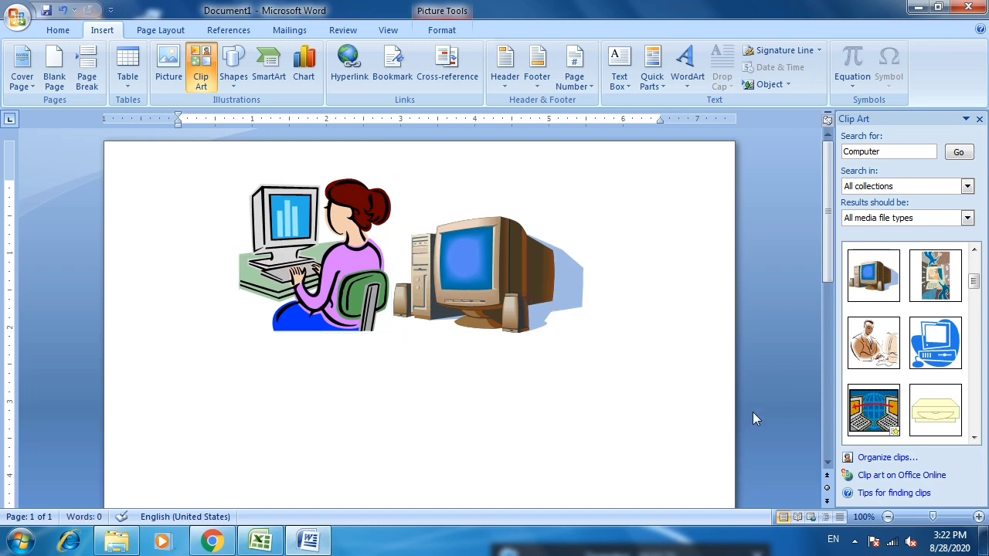
Browse the Office Collections in Clip Organizer and drag the Animals rabbit clip onto the page
{"action": "left_click", "coordinate": [898, 460]}
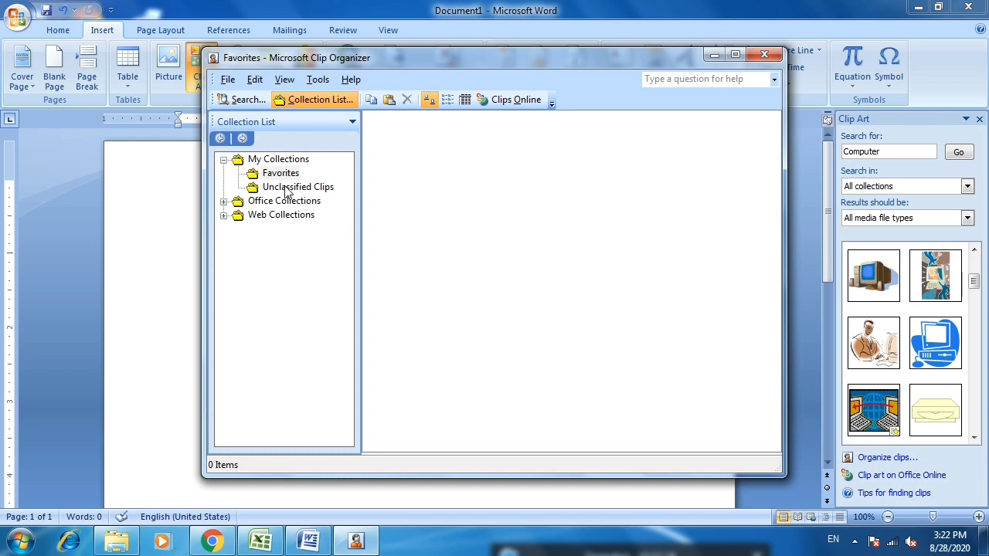
{"action": "left_click", "coordinate": [224, 202]}
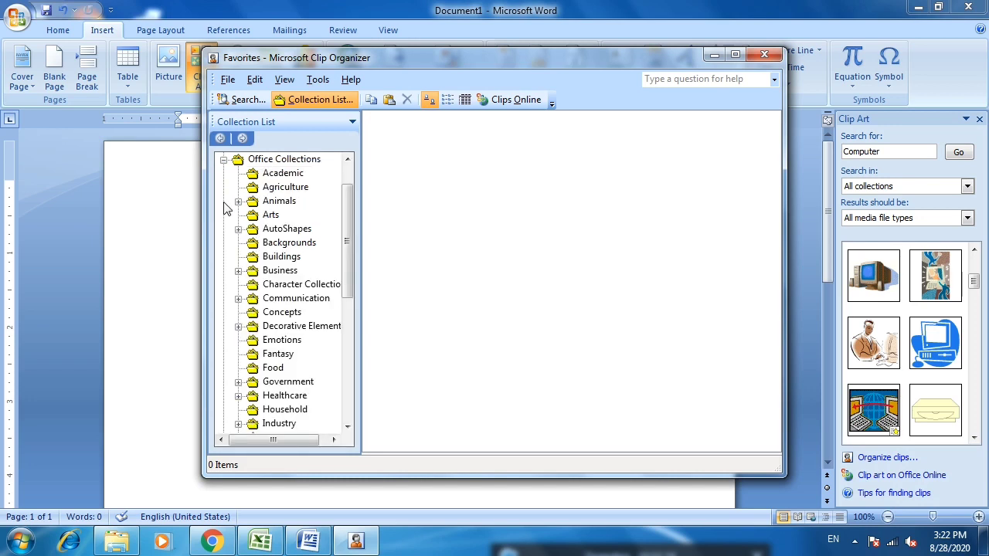
{"action": "left_click", "coordinate": [279, 202]}
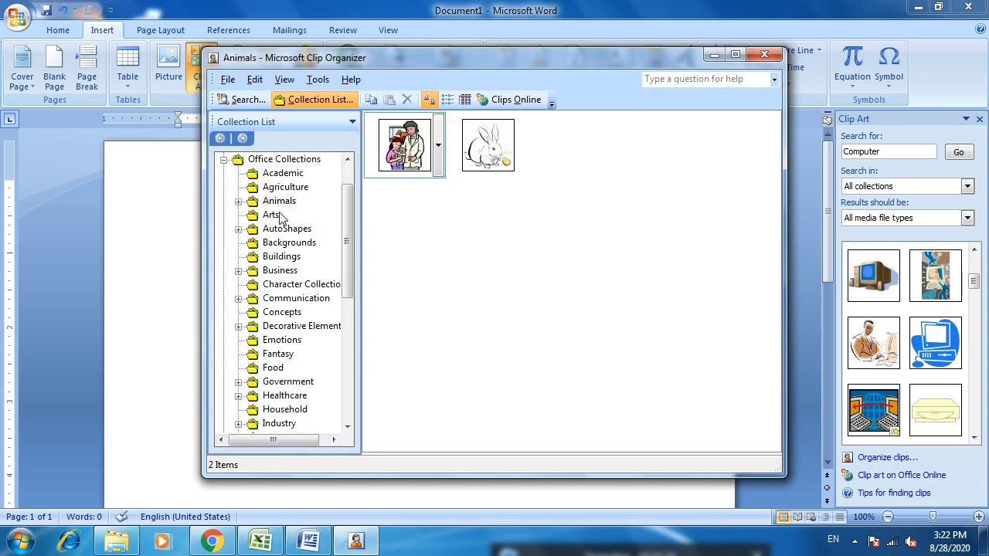
{"action": "left_click", "coordinate": [272, 216]}
{"action": "left_click", "coordinate": [281, 229]}
{"action": "left_click", "coordinate": [282, 242]}
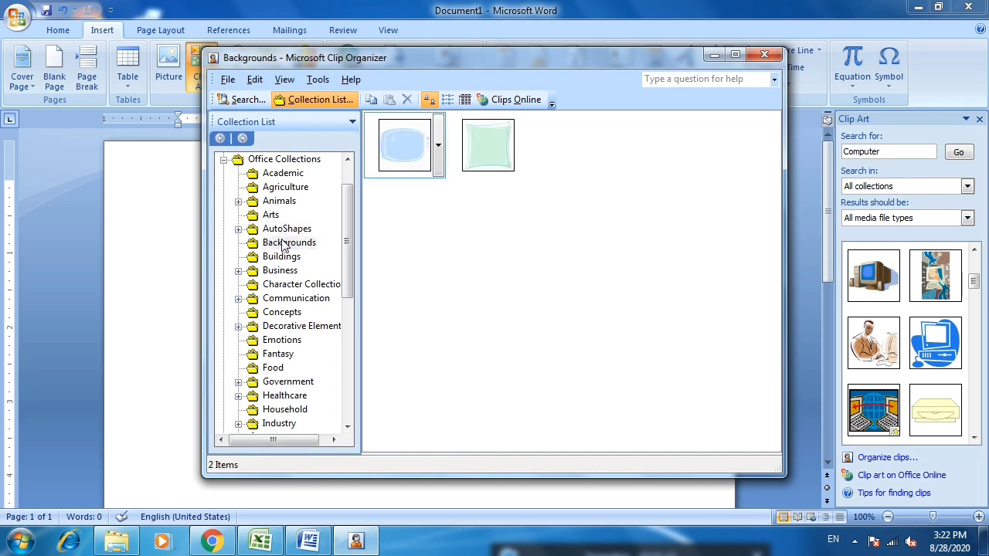
{"action": "left_click", "coordinate": [280, 203]}
{"action": "left_click", "coordinate": [283, 188]}
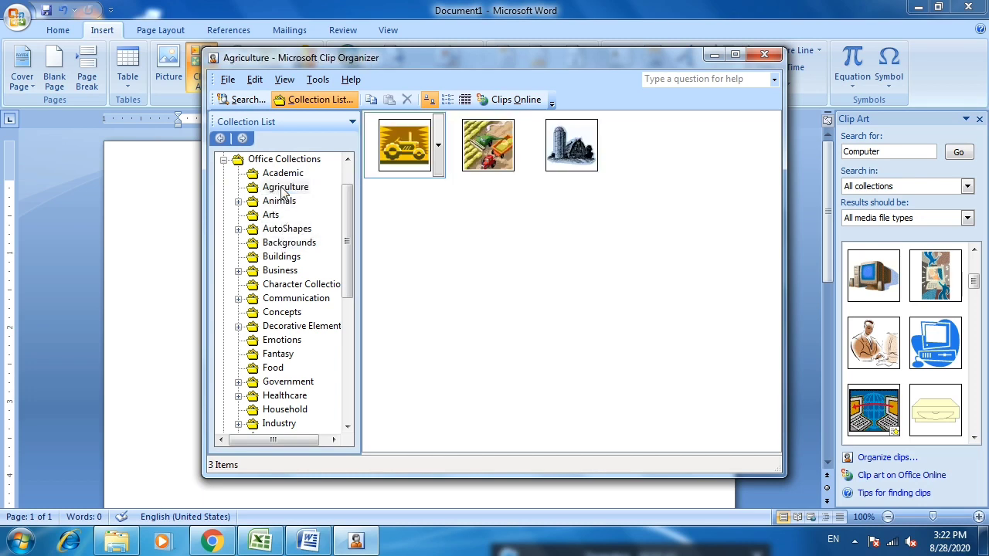
{"action": "left_click", "coordinate": [283, 174]}
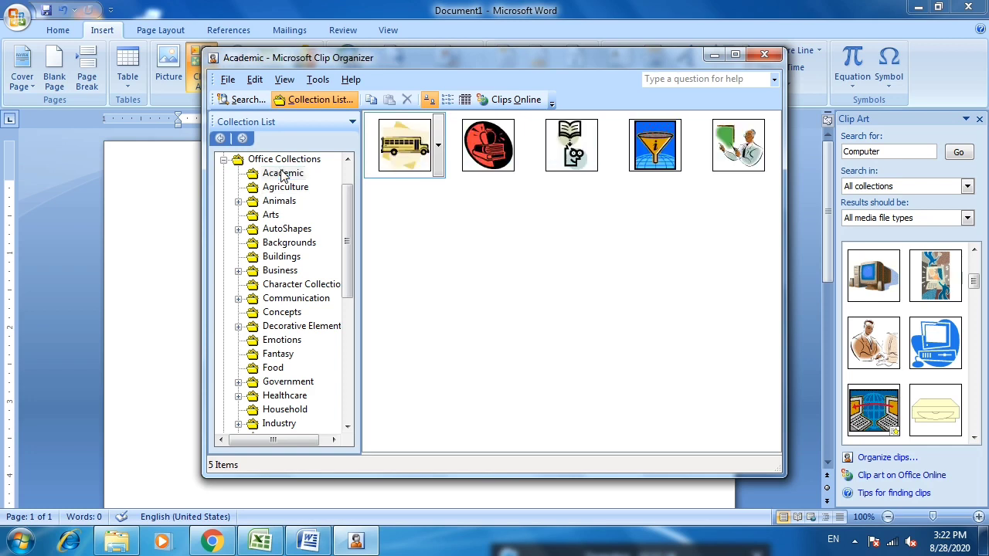
{"action": "left_click", "coordinate": [280, 201]}
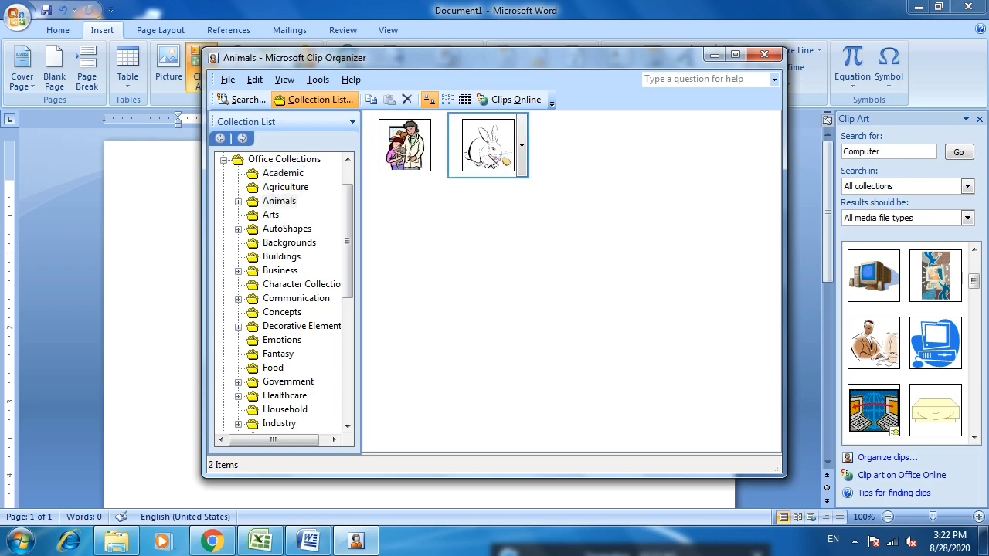
{"action": "left_click_drag", "start_coordinate": [488, 158], "coordinate": [176, 313]}
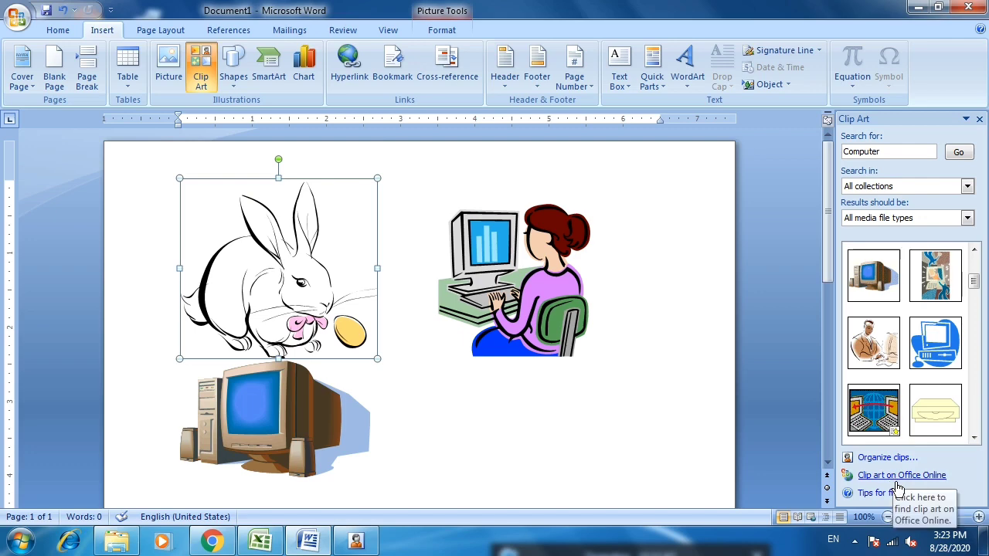
{"action": "left_click", "coordinate": [898, 477]}
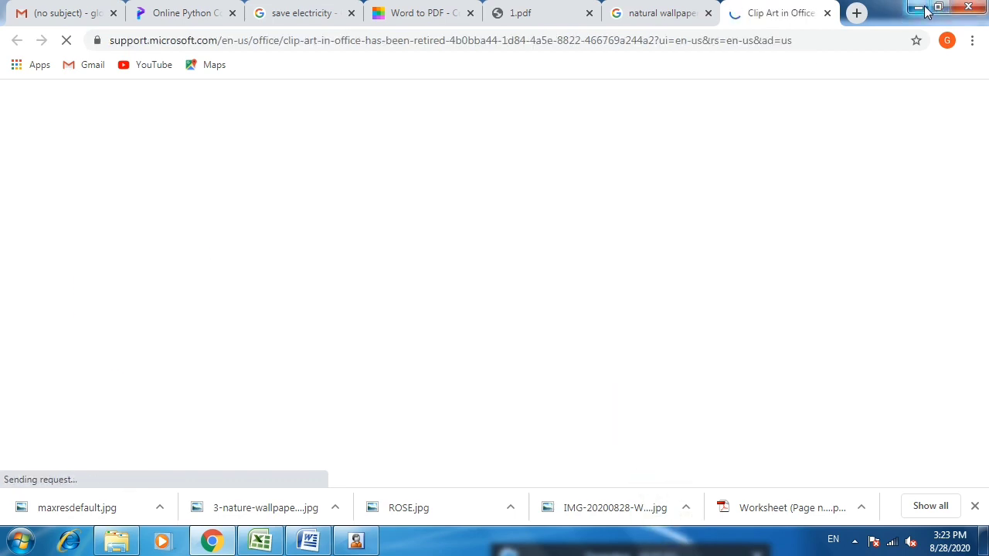
{"action": "left_click", "coordinate": [917, 7]}
{"action": "left_click", "coordinate": [662, 458]}
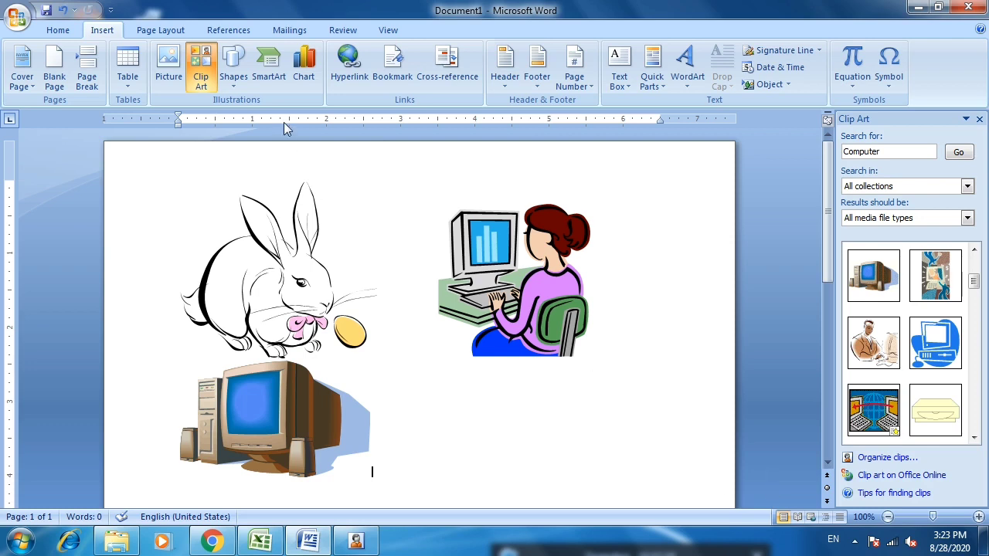
Convert the bunny picture into an editable drawing with Edit Picture
{"action": "left_click", "coordinate": [299, 286]}
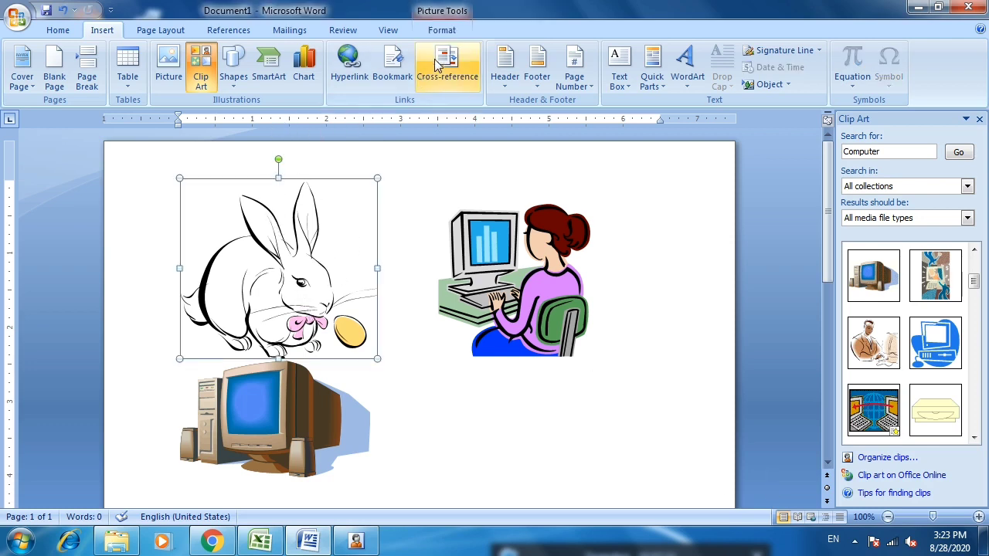
{"action": "left_click", "coordinate": [442, 30]}
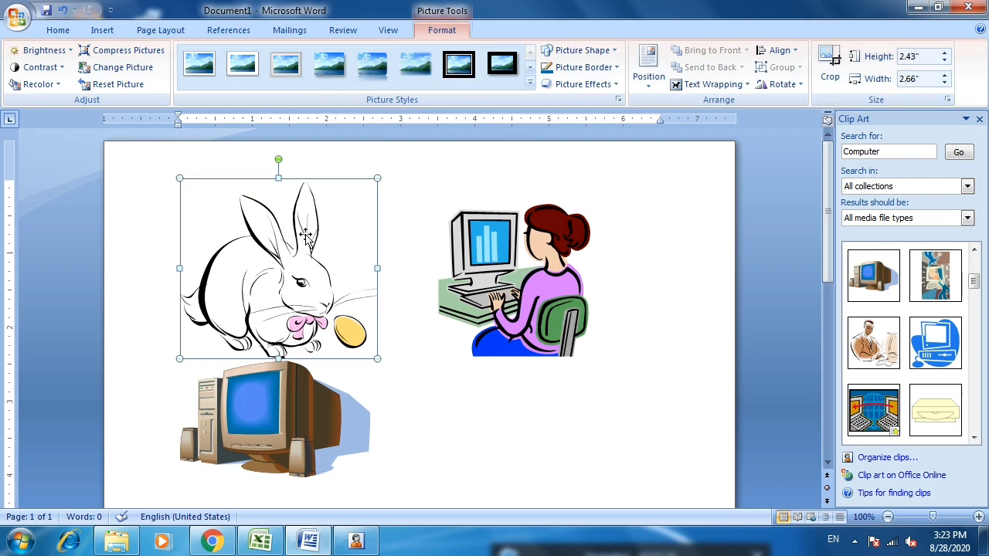
{"action": "right_click", "coordinate": [306, 236]}
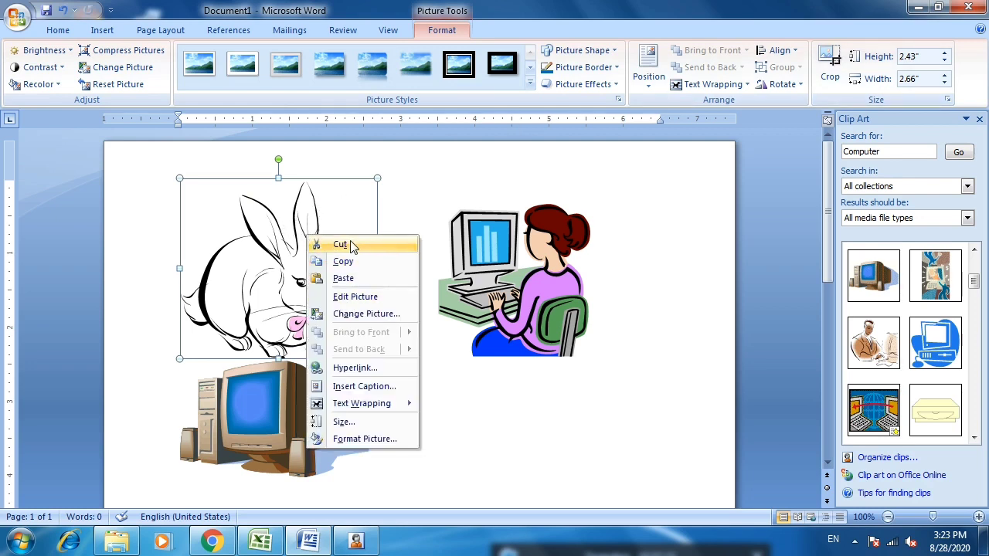
{"action": "left_click", "coordinate": [356, 301]}
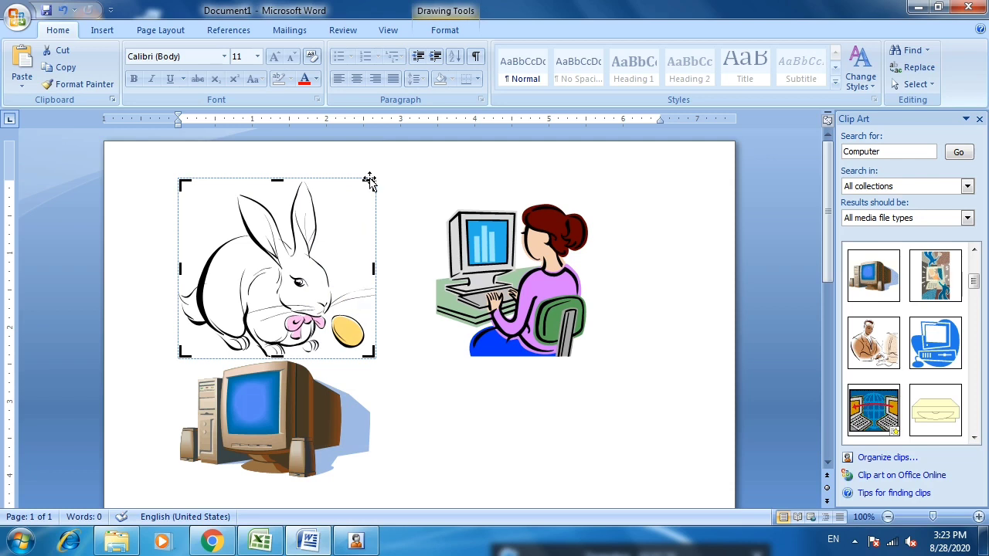
Select parts inside the bunny drawing and undo an accidental move with Ctrl+Z
{"action": "left_click", "coordinate": [311, 261]}
{"action": "left_click", "coordinate": [331, 270]}
{"action": "left_click_drag", "start_coordinate": [462, 255], "coordinate": [540, 388]}
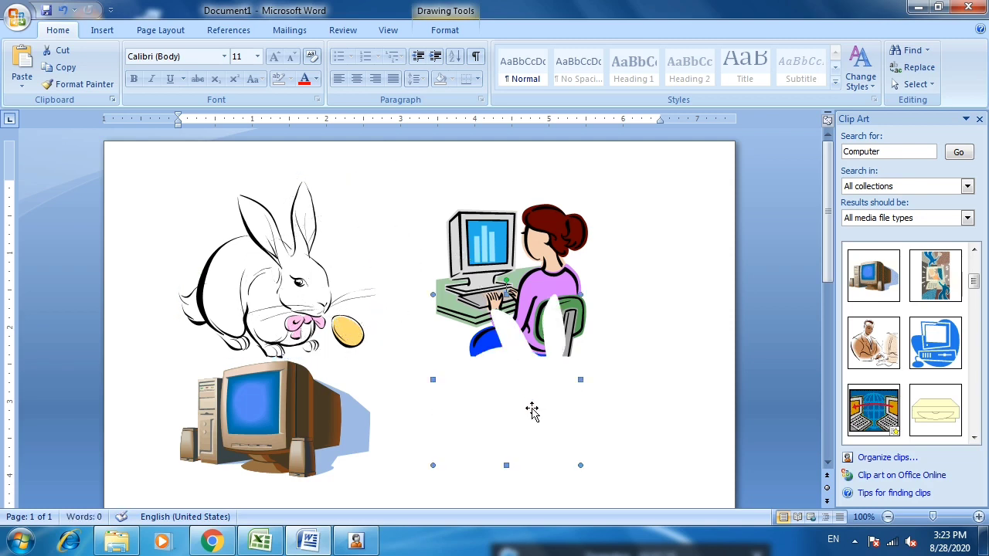
{"action": "key", "text": "ctrl+z"}
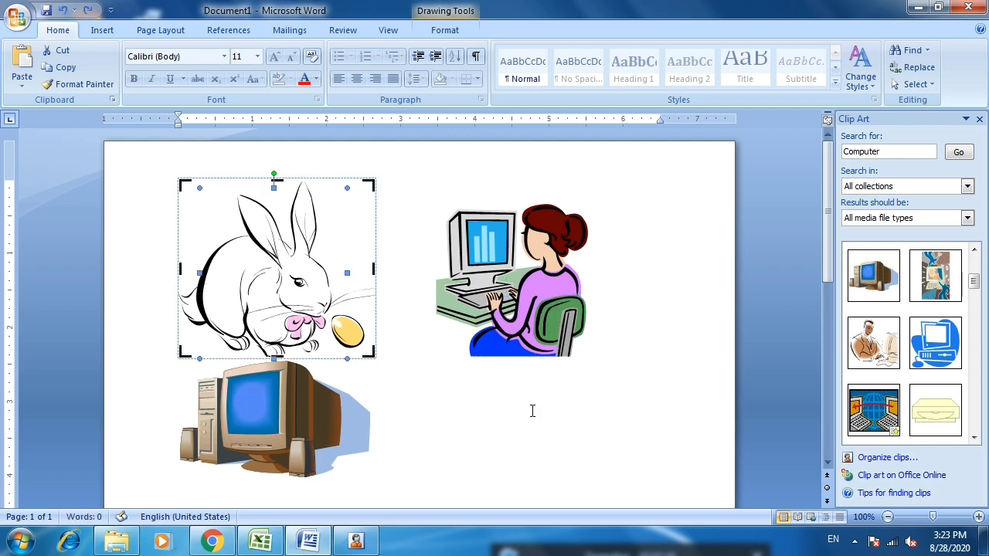
Give the bunny shape a yellow outline in Format AutoShape
{"action": "right_click", "coordinate": [250, 262]}
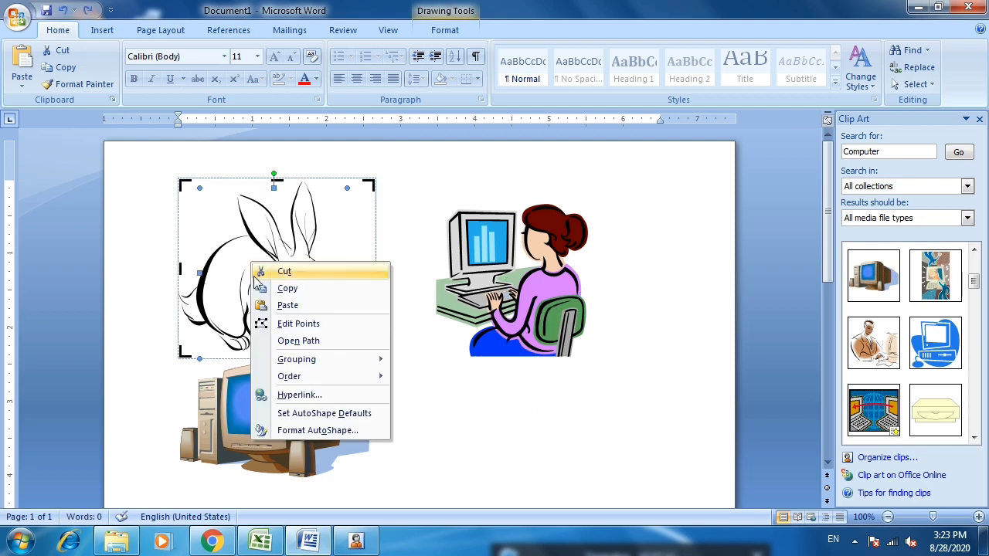
{"action": "left_click", "coordinate": [295, 431]}
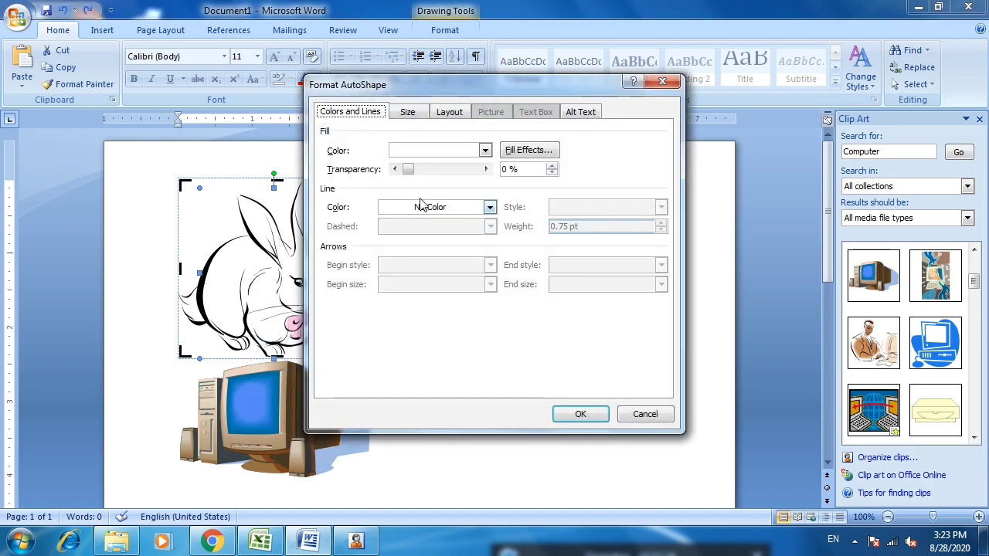
{"action": "left_click", "coordinate": [415, 208]}
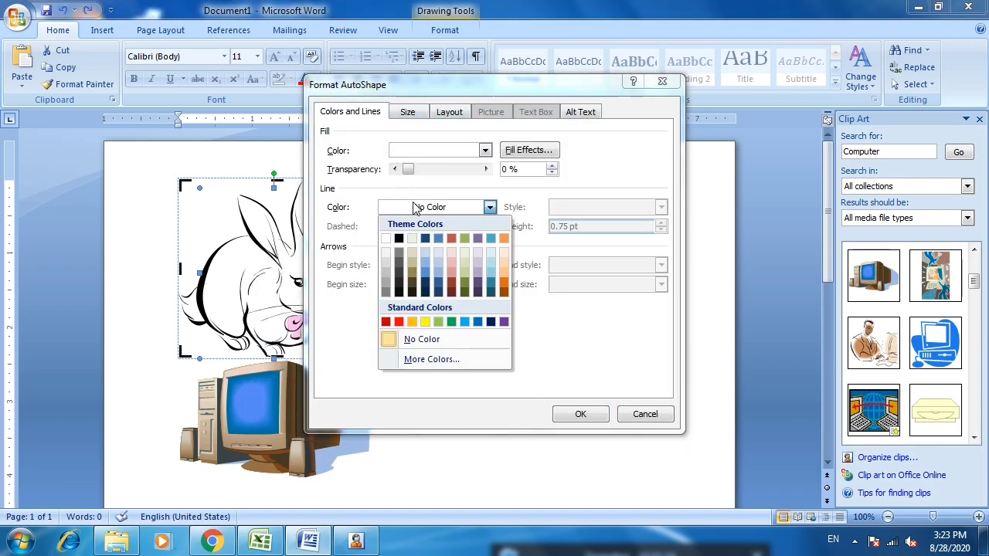
{"action": "left_click", "coordinate": [425, 321]}
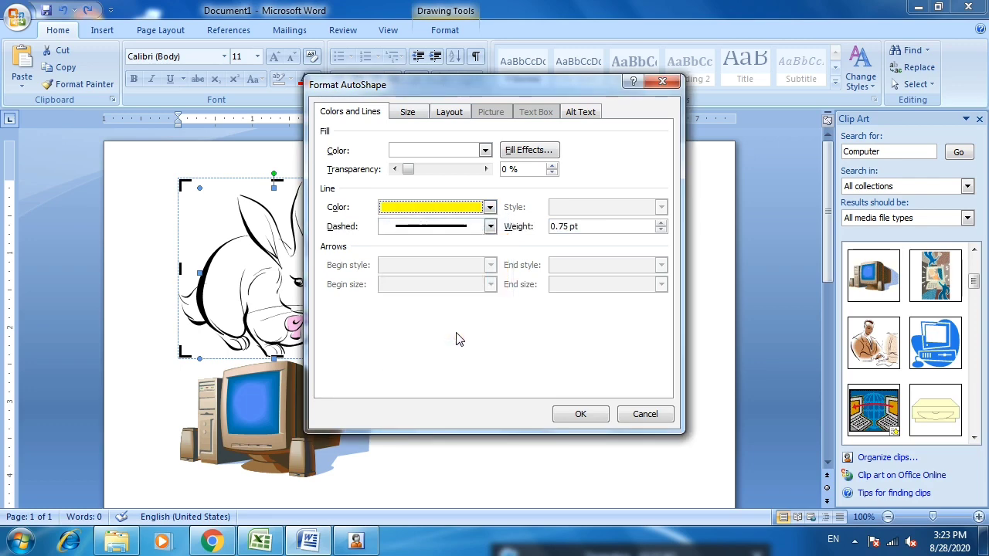
{"action": "left_click", "coordinate": [595, 415]}
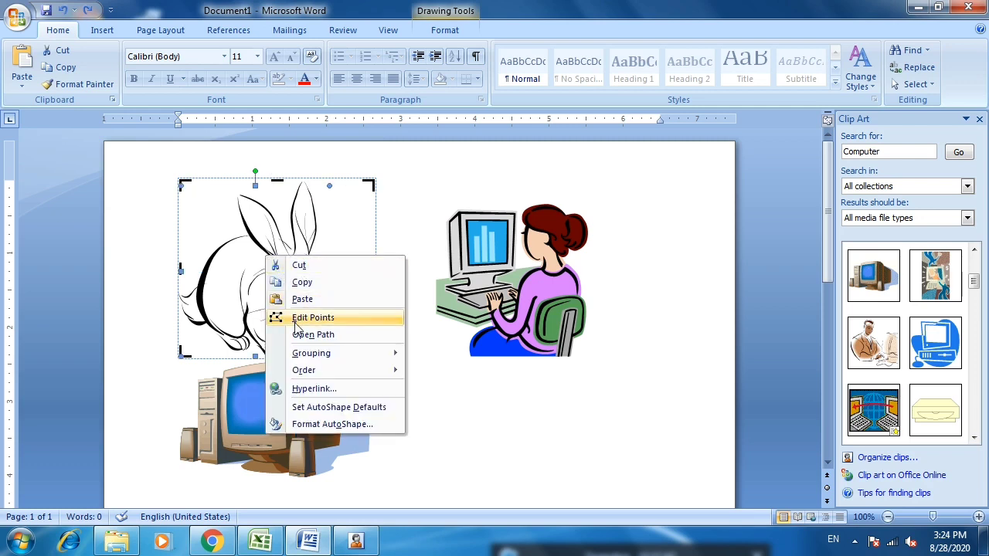
Fill the bunny body light peach and change its outline to red
{"action": "left_click", "coordinate": [315, 424]}
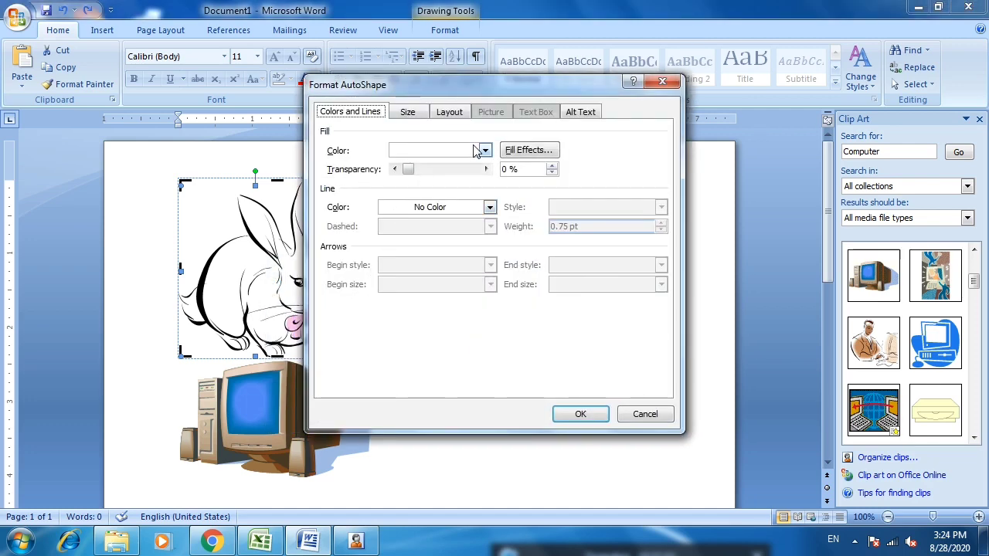
{"action": "left_click", "coordinate": [489, 207]}
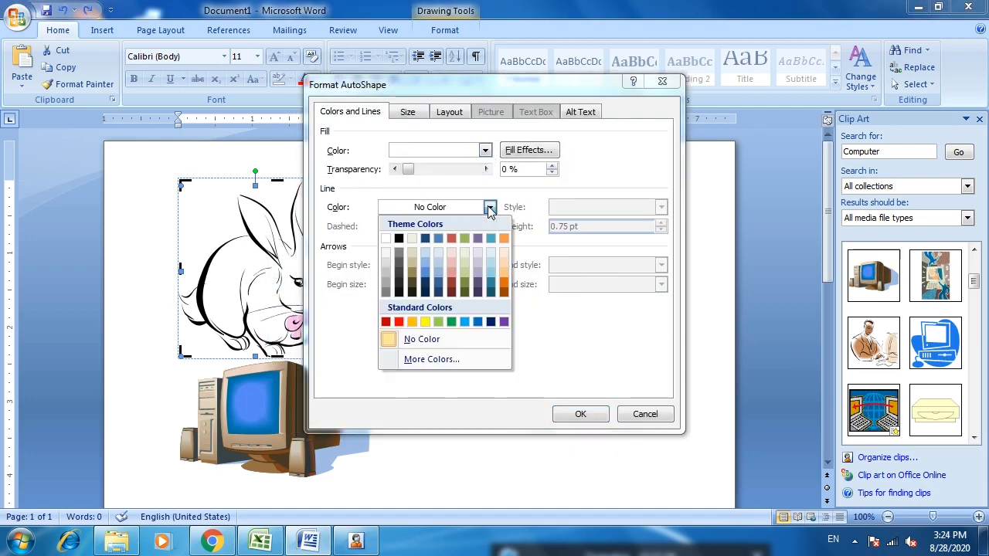
{"action": "left_click", "coordinate": [426, 322]}
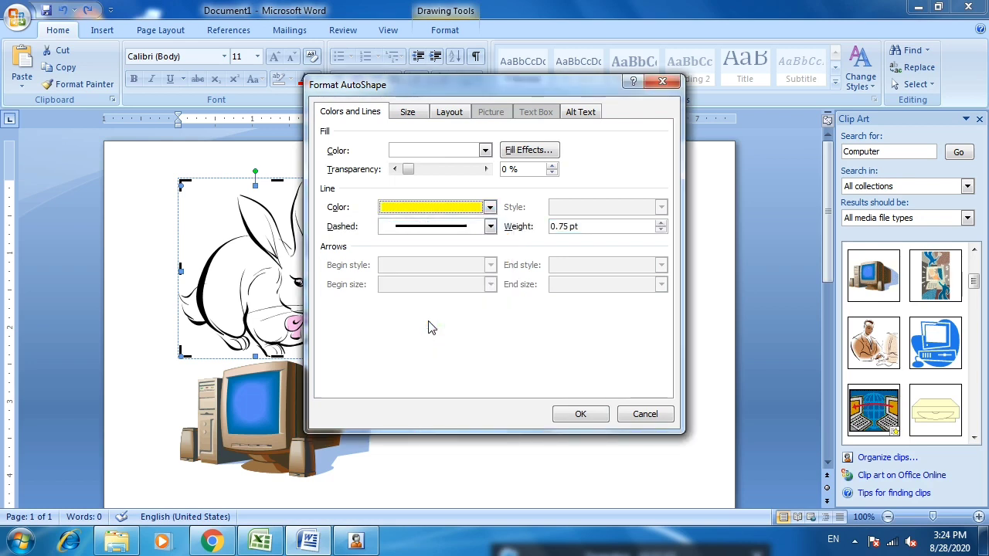
{"action": "left_click", "coordinate": [484, 150]}
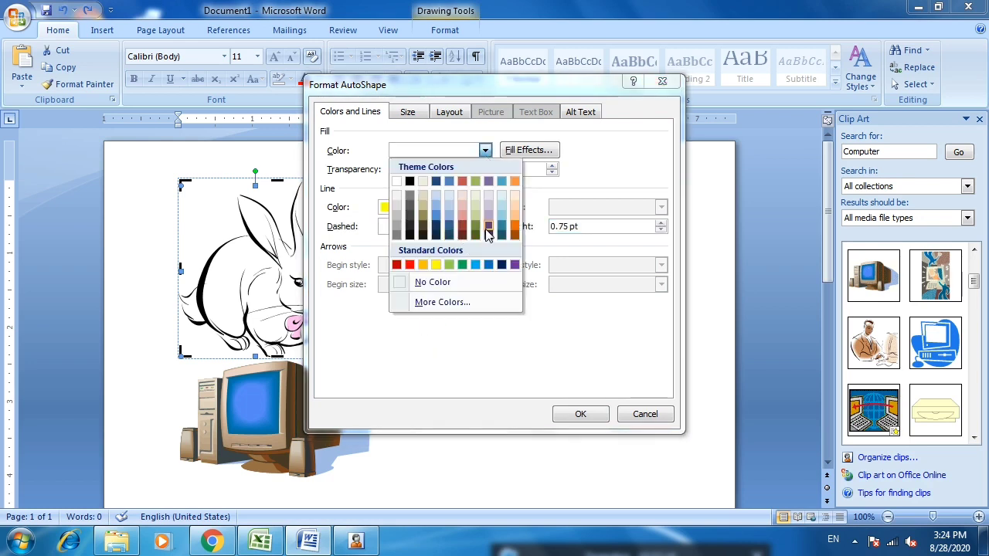
{"action": "left_click", "coordinate": [516, 209]}
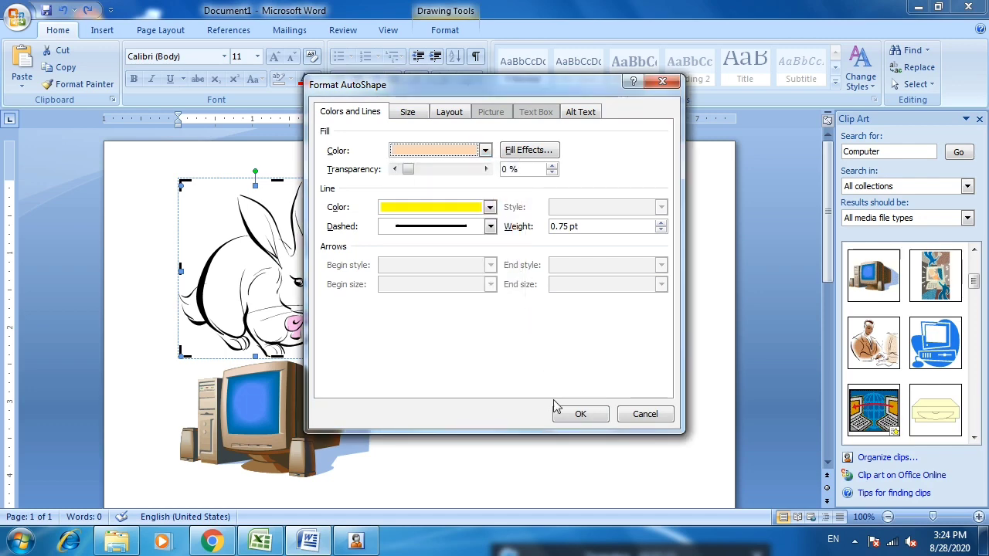
{"action": "left_click", "coordinate": [489, 207]}
{"action": "left_click", "coordinate": [399, 321]}
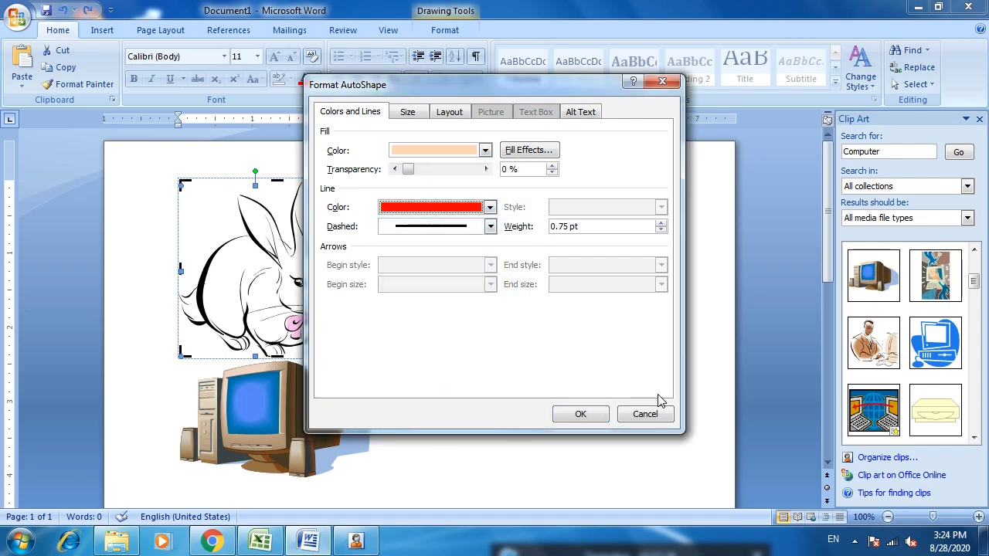
{"action": "left_click", "coordinate": [580, 413]}
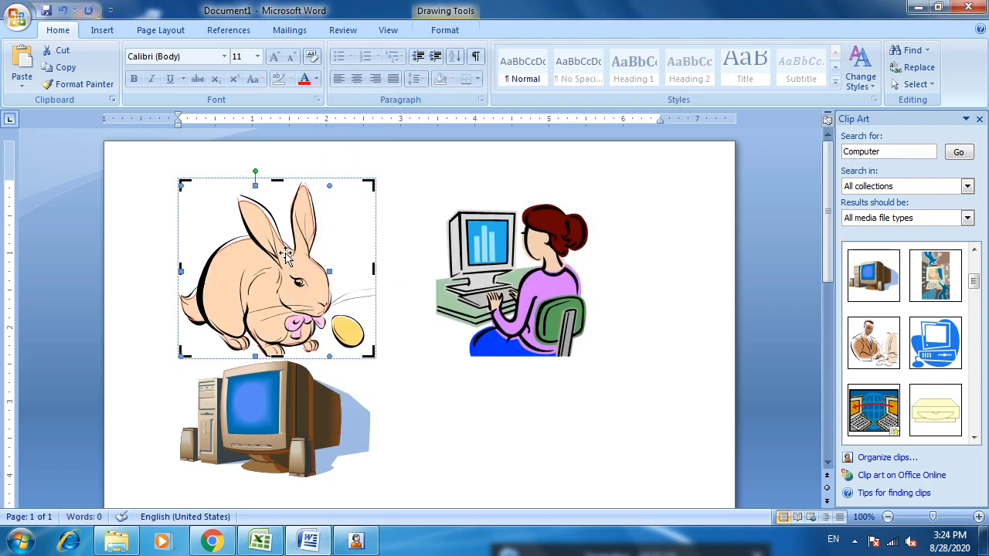
Fill the egg beside the bunny green instead of yellow
{"action": "left_click", "coordinate": [356, 339]}
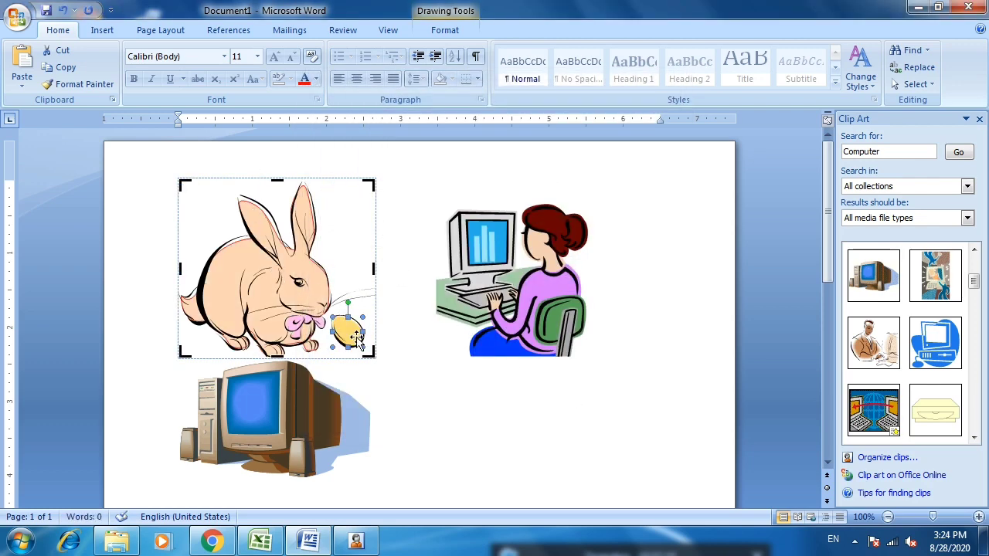
{"action": "right_click", "coordinate": [356, 338]}
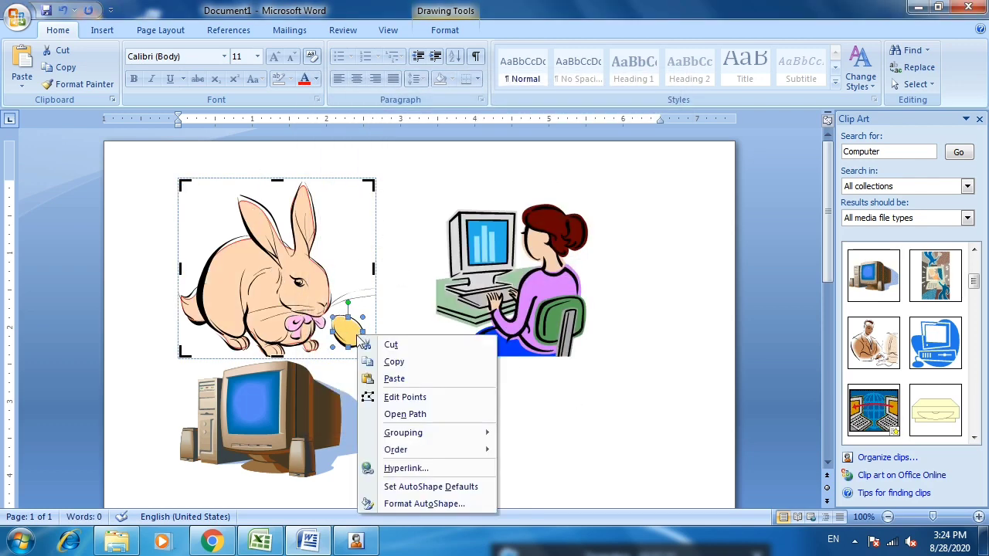
{"action": "left_click", "coordinate": [410, 506]}
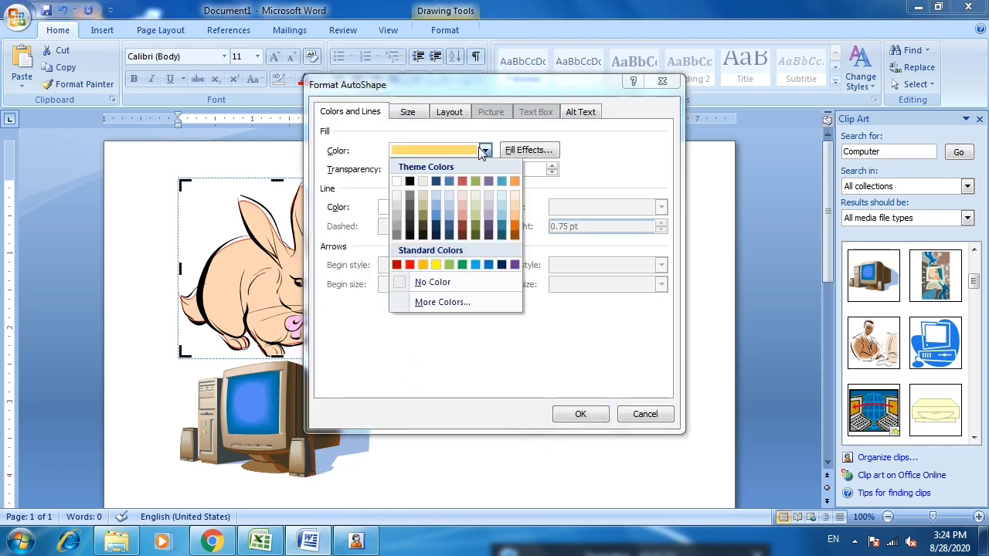
{"action": "left_click", "coordinate": [484, 151]}
{"action": "left_click", "coordinate": [462, 264]}
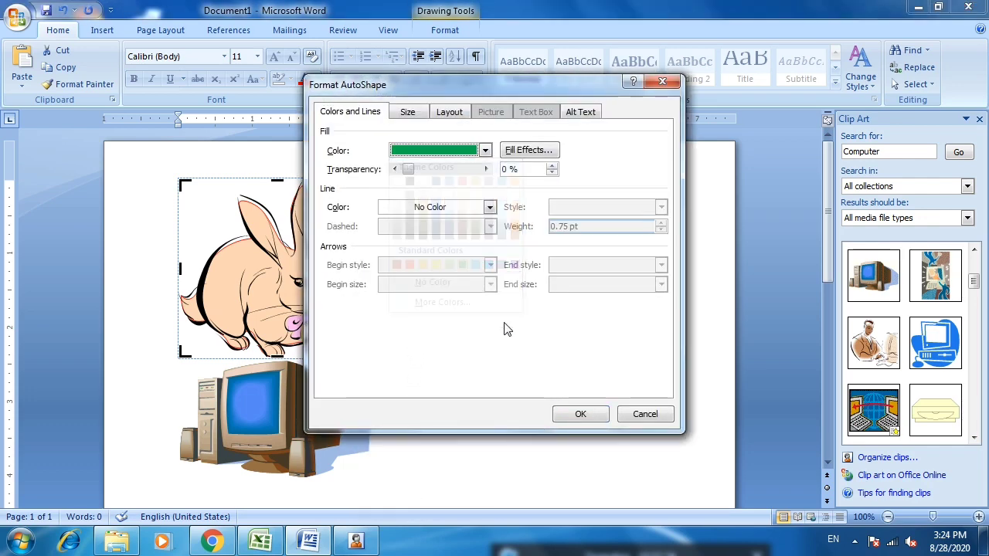
{"action": "left_click", "coordinate": [580, 415]}
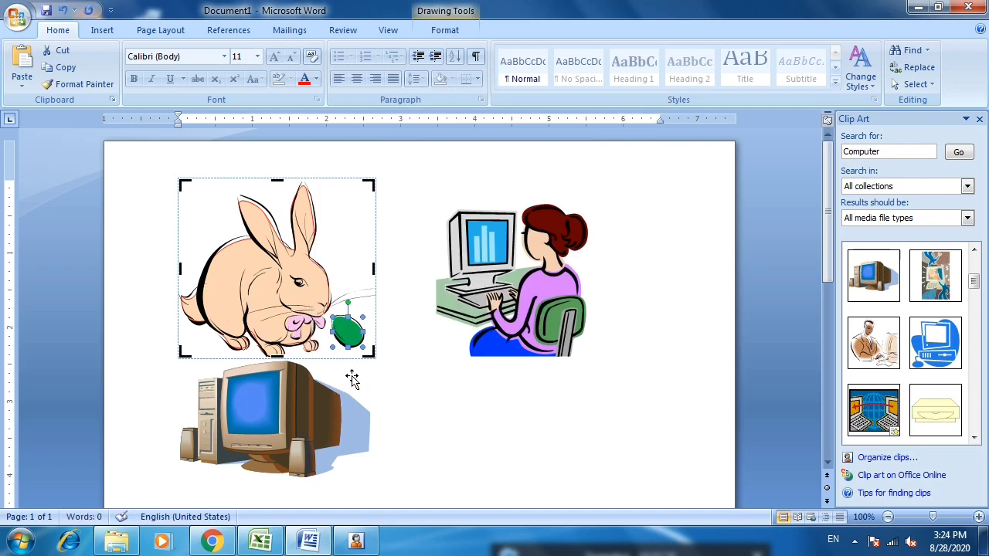
{"action": "left_click", "coordinate": [377, 388]}
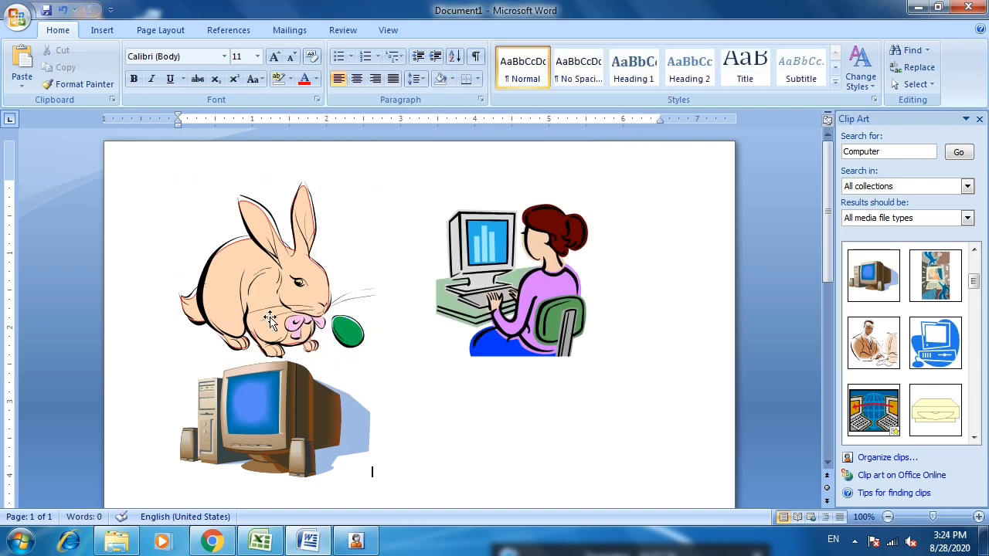
Fill the bunny with the ROSE picture, then undo it to keep the peach body
{"action": "right_click", "coordinate": [281, 259]}
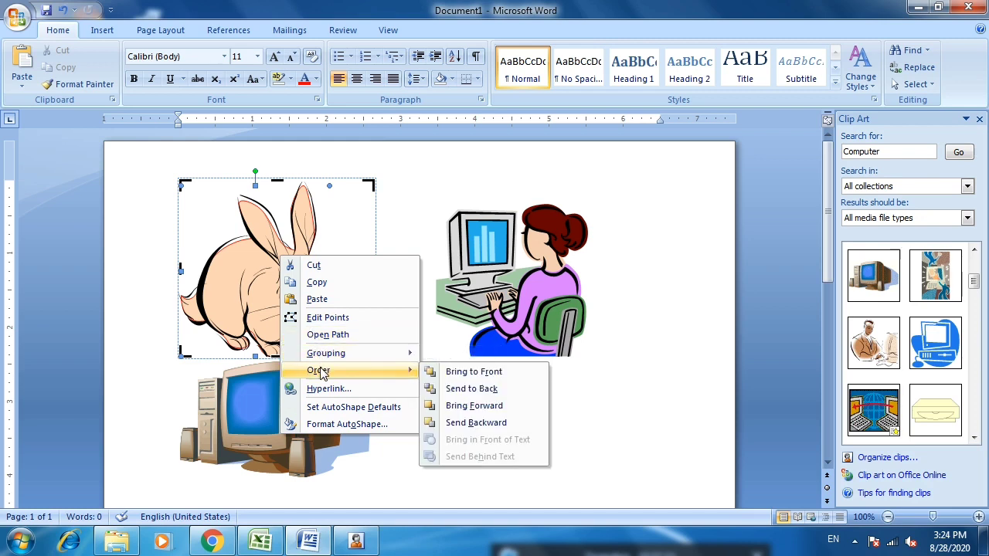
{"action": "left_click", "coordinate": [313, 425]}
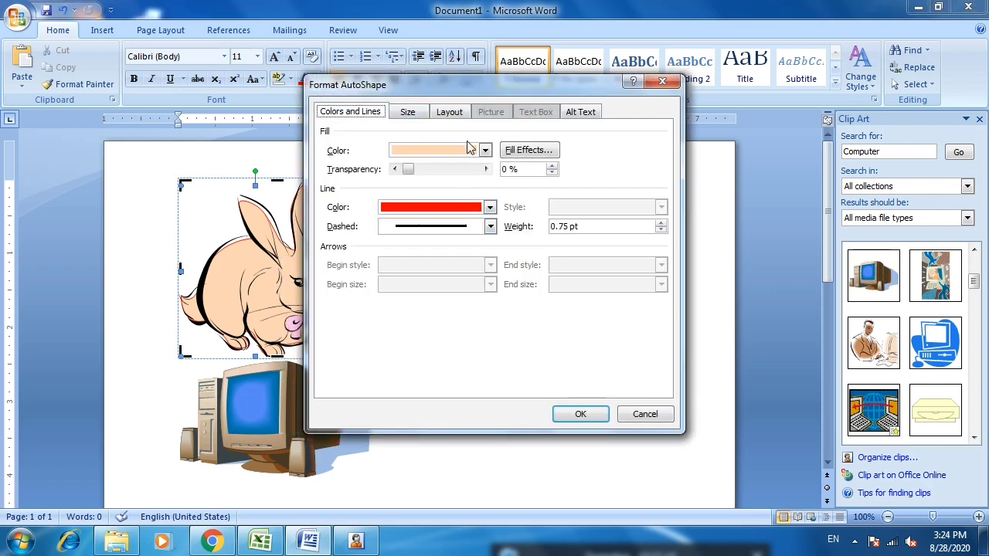
{"action": "left_click", "coordinate": [529, 150]}
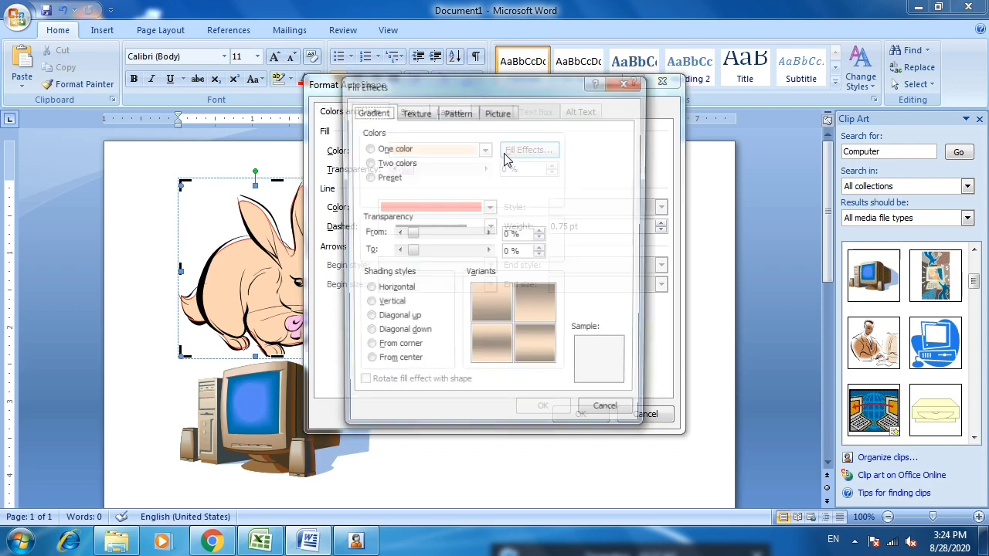
{"action": "left_click", "coordinate": [410, 112]}
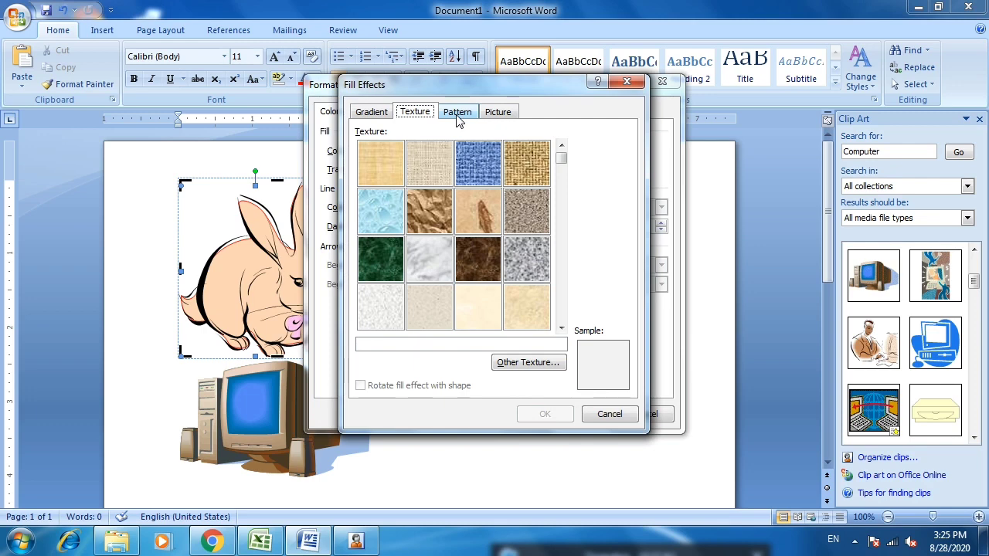
{"action": "left_click", "coordinate": [485, 118]}
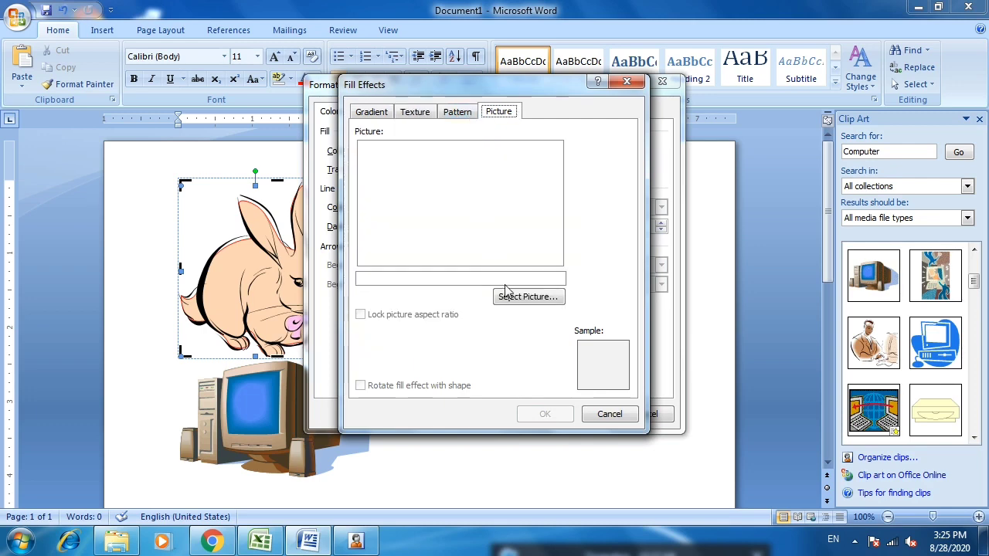
{"action": "left_click", "coordinate": [509, 296]}
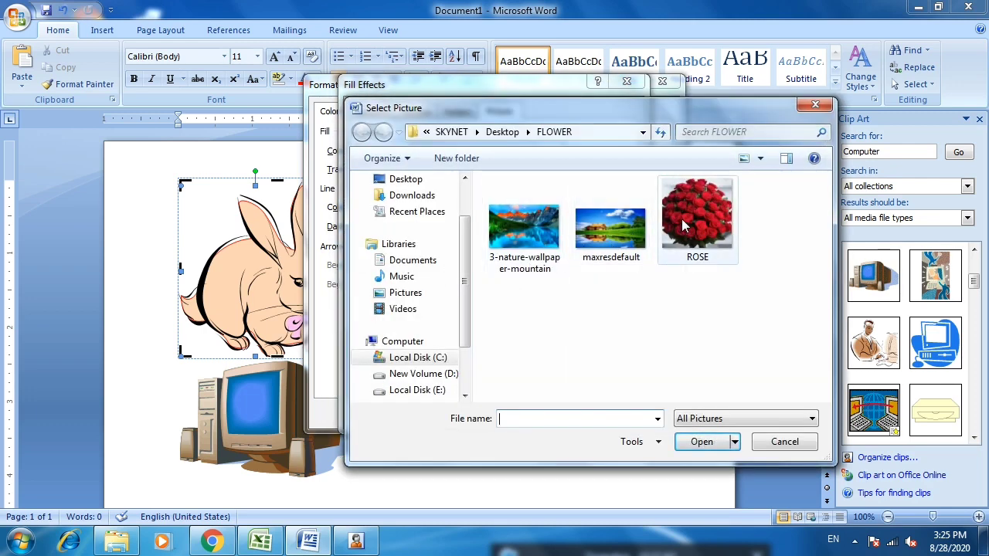
{"action": "left_click", "coordinate": [695, 220]}
{"action": "left_click", "coordinate": [703, 441]}
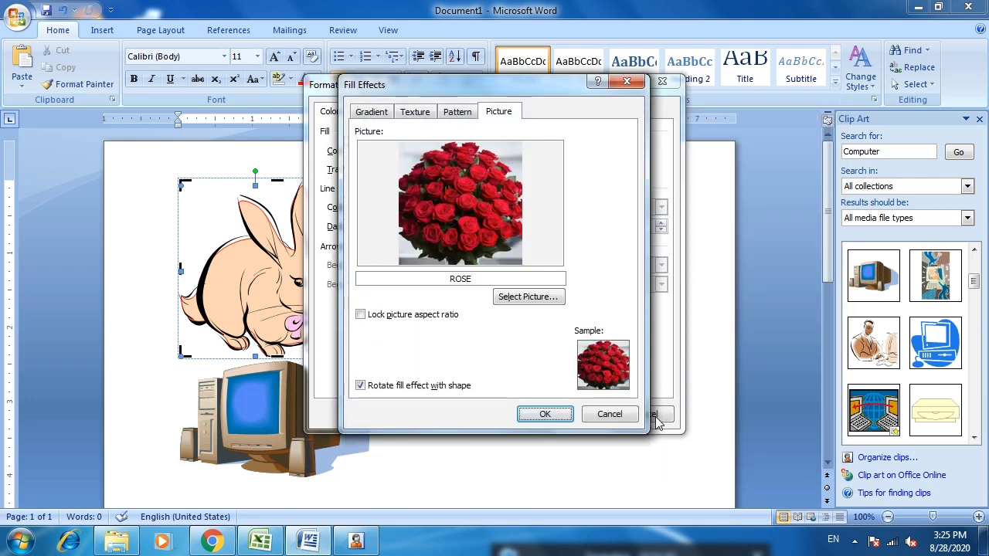
{"action": "left_click", "coordinate": [538, 413]}
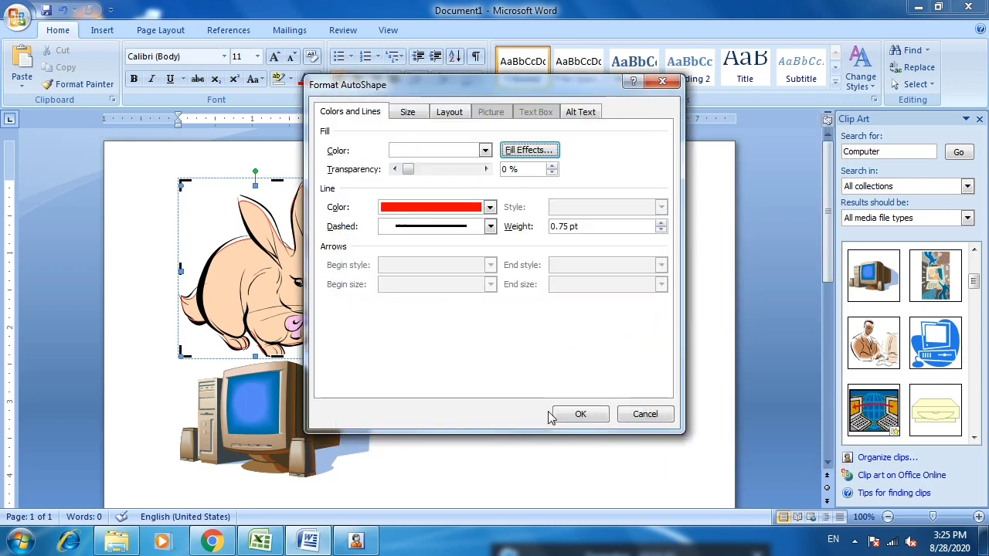
{"action": "left_click", "coordinate": [564, 415]}
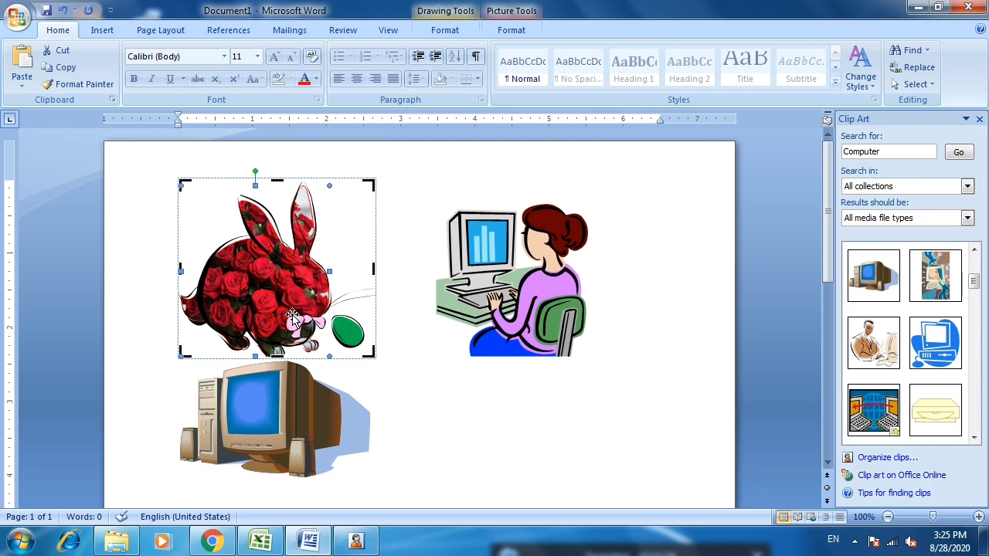
{"action": "key", "text": "ctrl+z"}
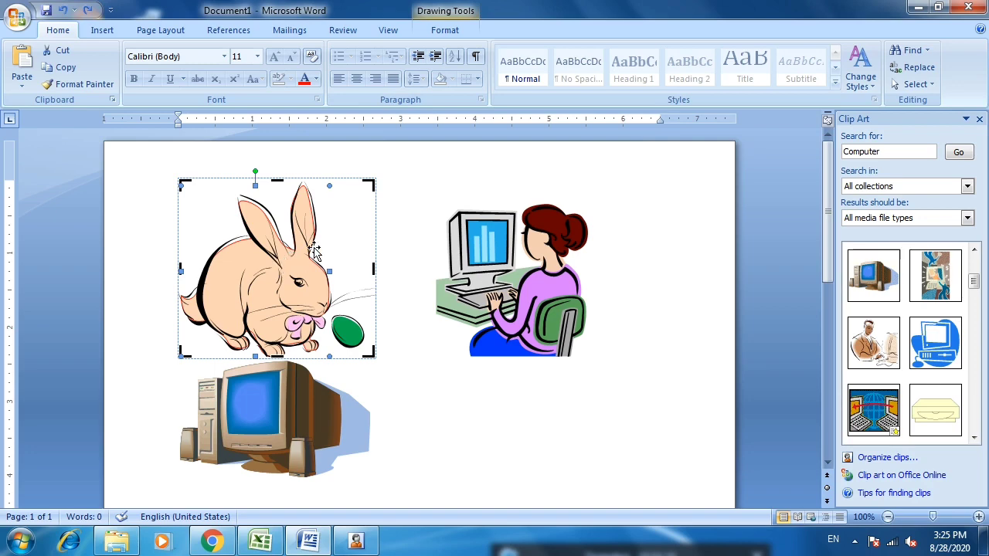
{"action": "left_click", "coordinate": [421, 178]}
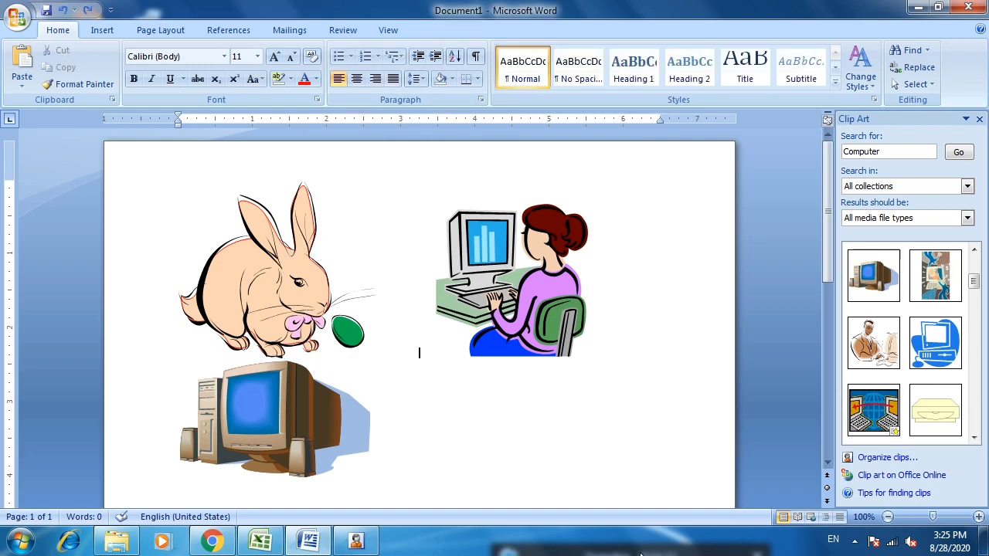
Draw an oval, a down arrow and a five-point star across the top of the page
{"action": "left_click", "coordinate": [101, 30]}
{"action": "left_click", "coordinate": [232, 81]}
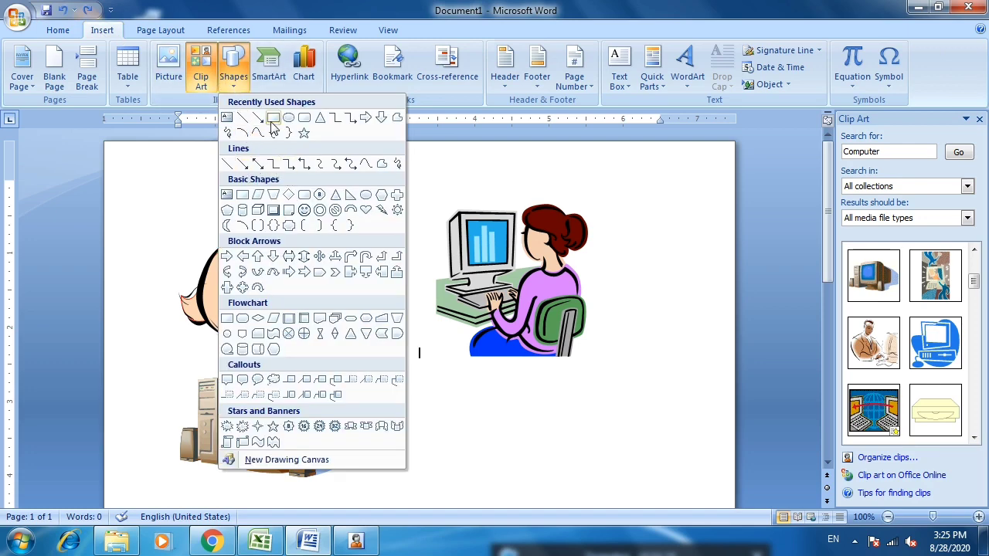
{"action": "left_click", "coordinate": [468, 410]}
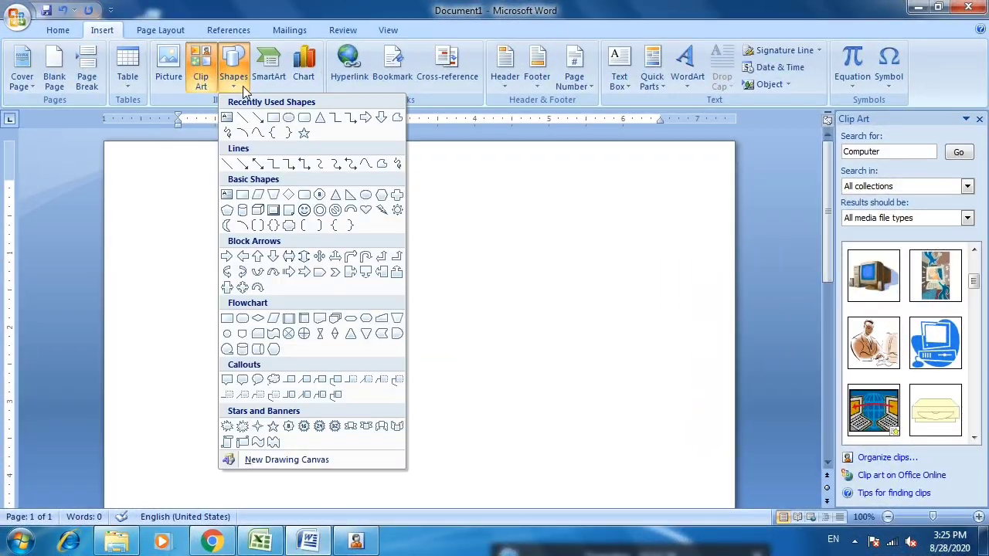
{"action": "left_click", "coordinate": [288, 118]}
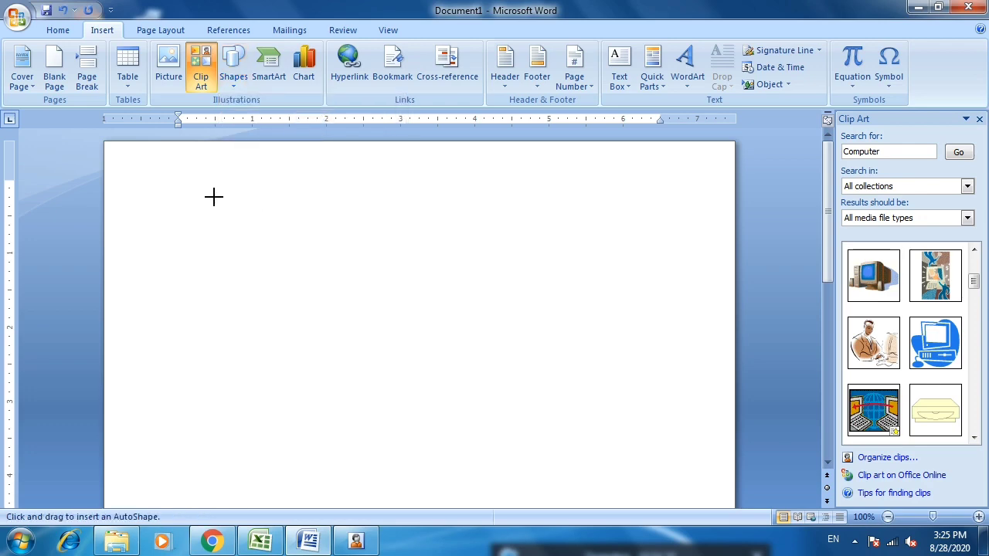
{"action": "left_click_drag", "start_coordinate": [214, 197], "coordinate": [312, 238]}
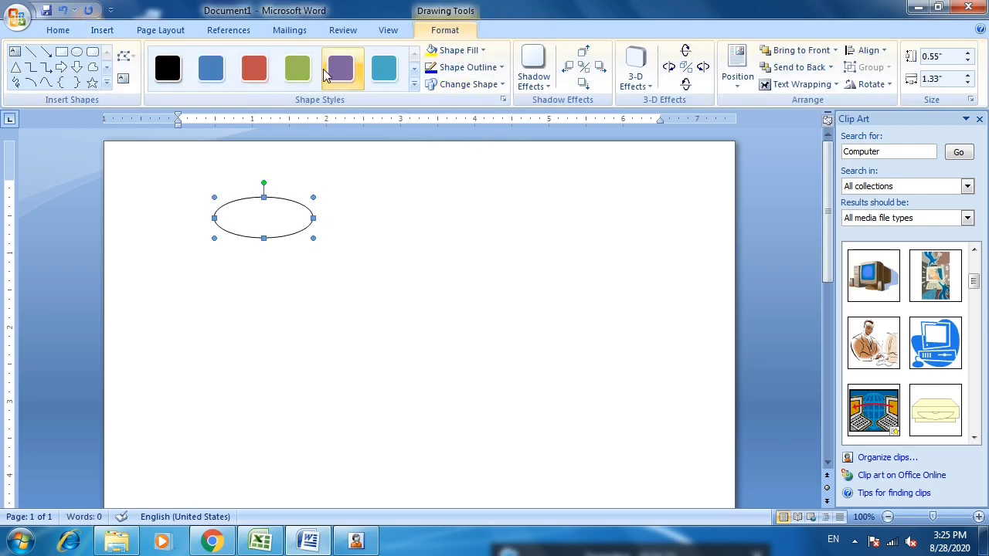
{"action": "left_click", "coordinate": [77, 67]}
{"action": "left_click_drag", "start_coordinate": [396, 187], "coordinate": [450, 259]}
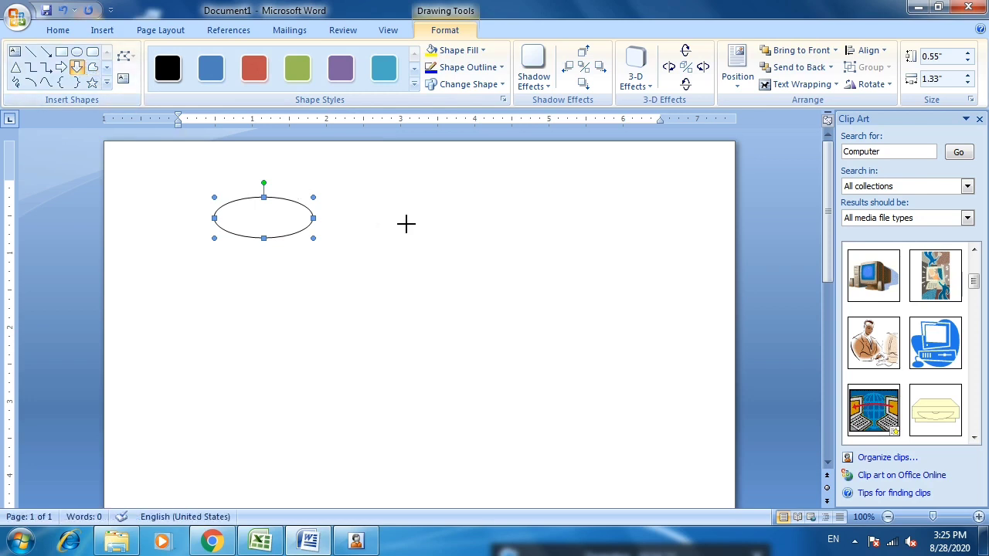
{"action": "left_click", "coordinate": [92, 83]}
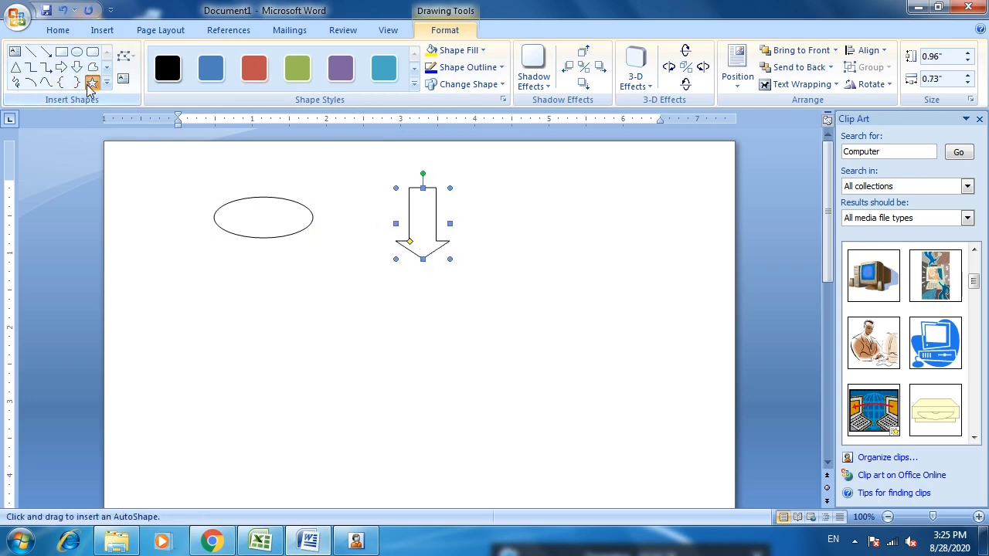
{"action": "left_click_drag", "start_coordinate": [502, 188], "coordinate": [585, 259]}
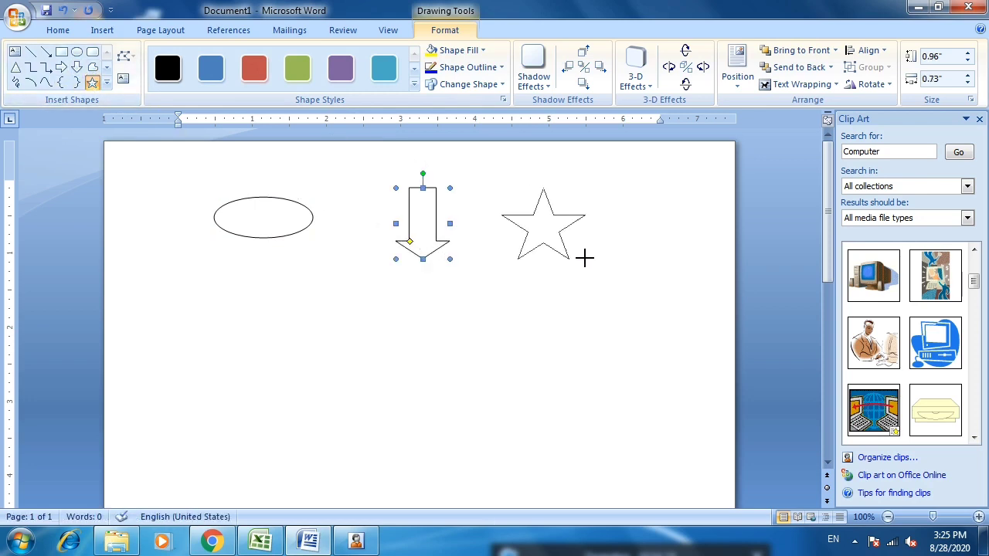
Draw a diagonal arrow line, a triangle and a wavy freehand scribble below them
{"action": "left_click", "coordinate": [45, 51]}
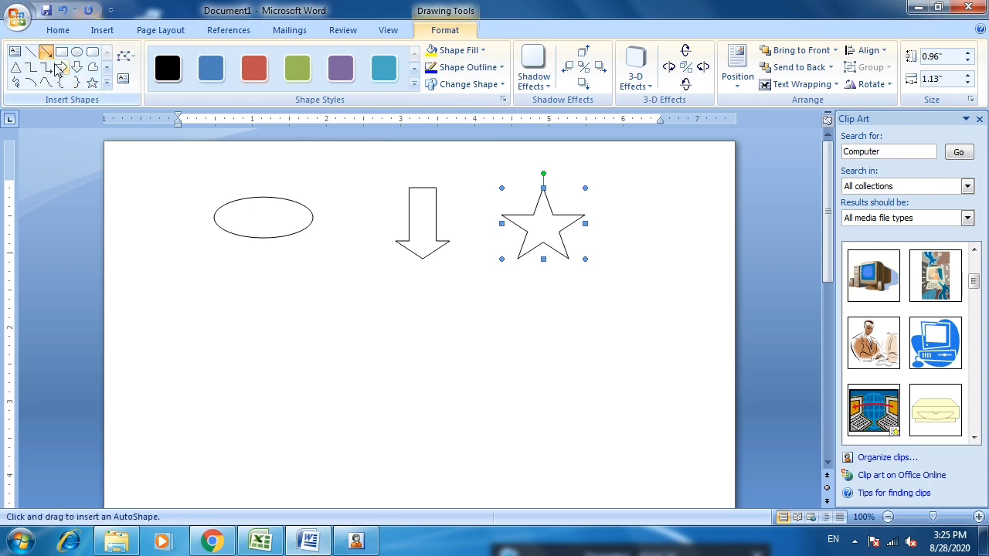
{"action": "left_click_drag", "start_coordinate": [190, 289], "coordinate": [281, 366]}
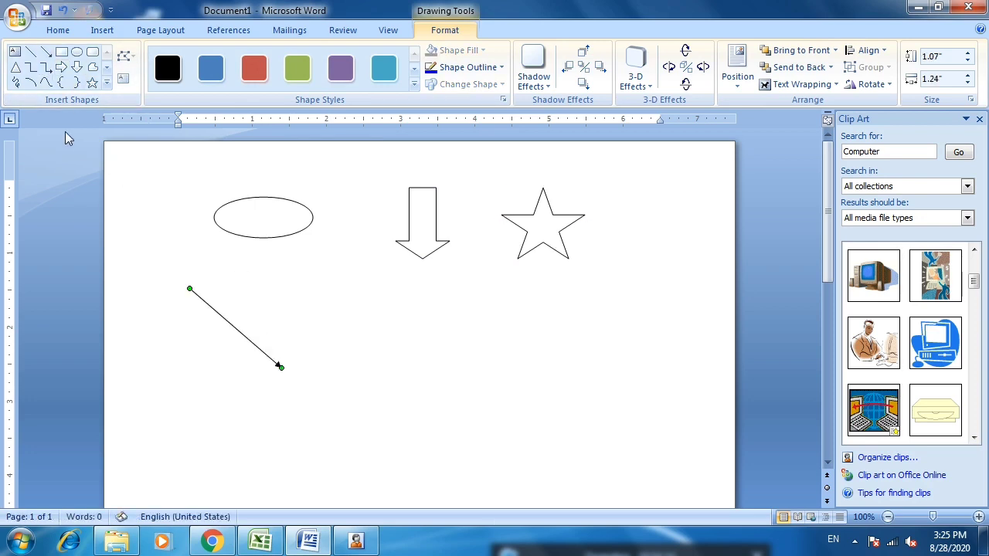
{"action": "left_click", "coordinate": [17, 68]}
{"action": "left_click_drag", "start_coordinate": [373, 305], "coordinate": [451, 374]}
{"action": "left_click", "coordinate": [15, 82]}
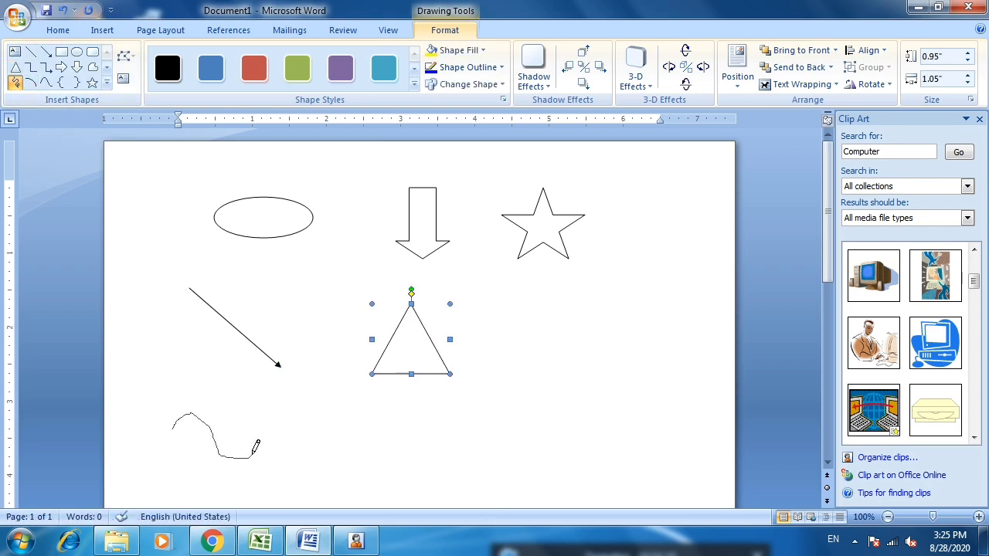
{"action": "mouse_move", "coordinate": [254, 454]}
{"action": "left_mouse_down"}
{"action": "mouse_move", "coordinate": [318, 417]}
{"action": "mouse_move", "coordinate": [367, 455]}
{"action": "mouse_move", "coordinate": [402, 413]}
{"action": "mouse_move", "coordinate": [431, 446]}
{"action": "left_mouse_up"}
{"action": "left_click", "coordinate": [337, 455]}
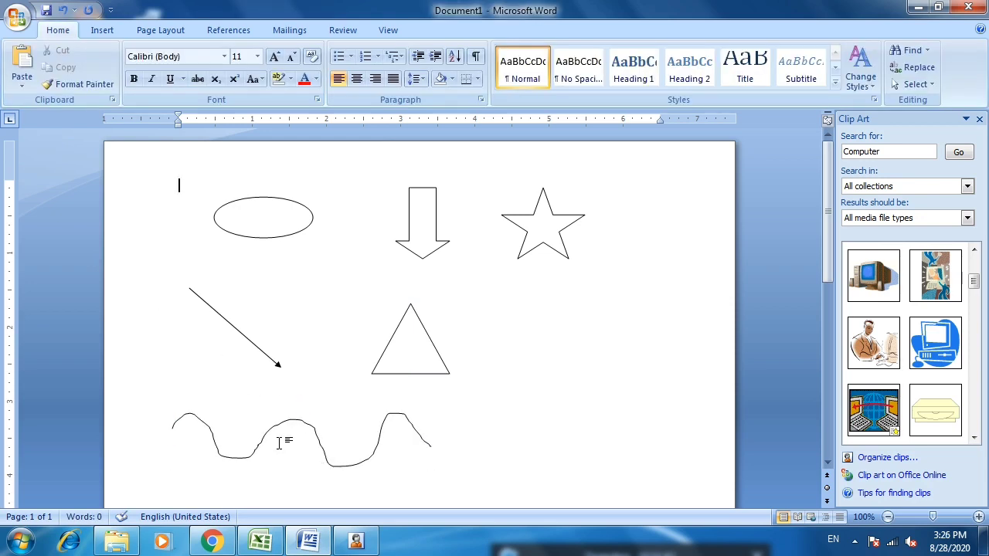
Select the wavy scribble and switch on Edit Points
{"action": "left_click", "coordinate": [308, 429]}
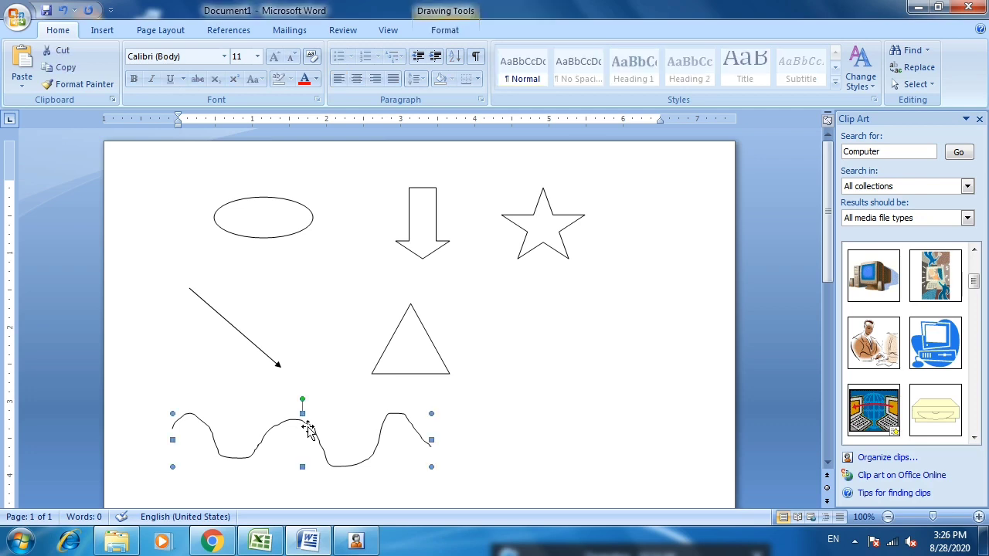
{"action": "left_click", "coordinate": [452, 29]}
{"action": "left_click", "coordinate": [127, 59]}
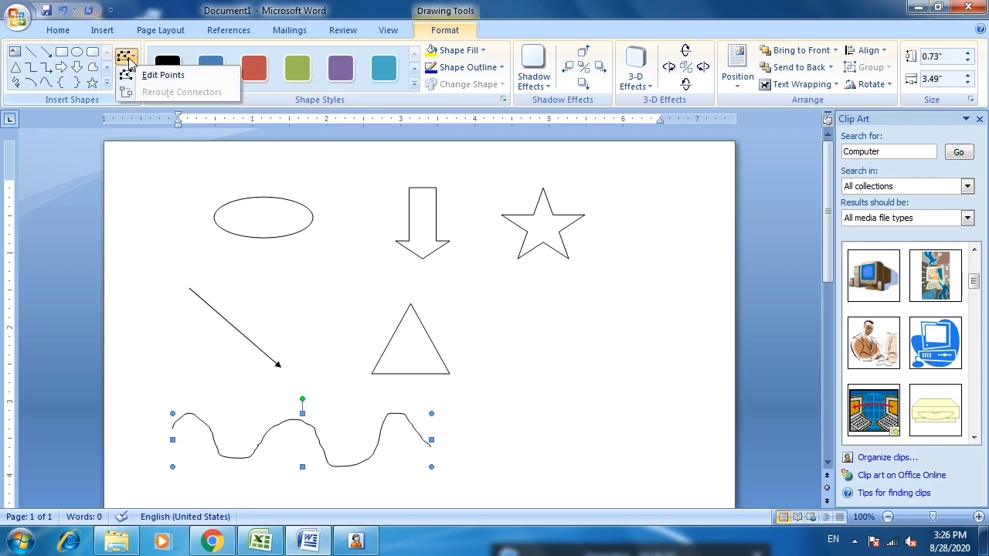
{"action": "left_click", "coordinate": [159, 75]}
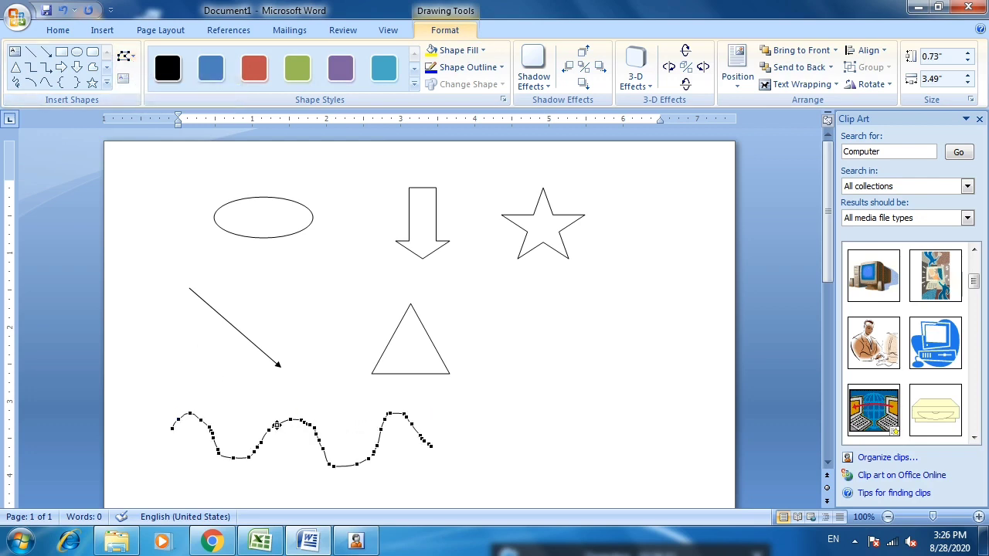
Drag the scribble's points into spikes and join its ends along a straight bottom edge
{"action": "left_click_drag", "start_coordinate": [268, 413], "coordinate": [270, 411]}
{"action": "left_click", "coordinate": [275, 442]}
{"action": "left_click_drag", "start_coordinate": [337, 443], "coordinate": [340, 431]}
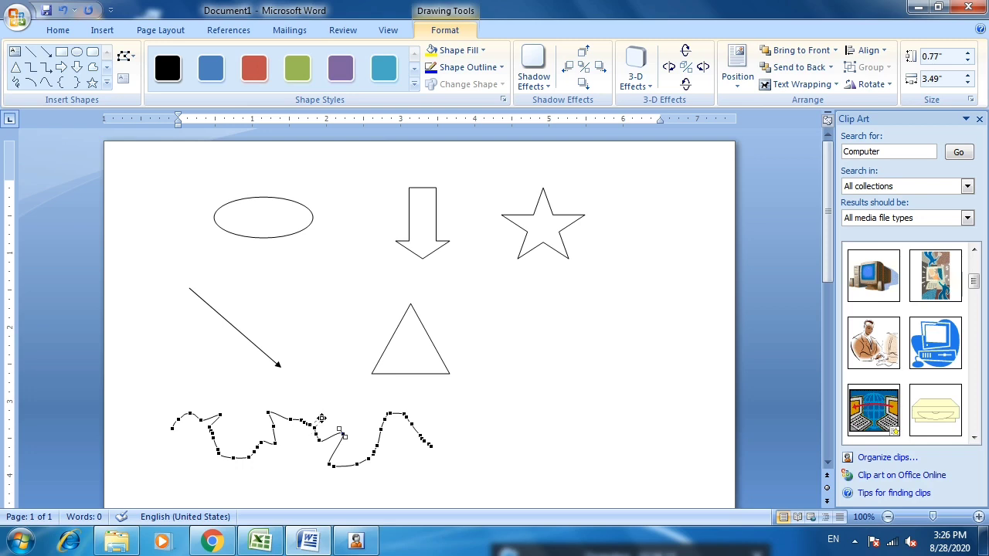
{"action": "left_click_drag", "start_coordinate": [325, 411], "coordinate": [324, 410]}
{"action": "left_click_drag", "start_coordinate": [396, 442], "coordinate": [397, 442]}
{"action": "left_click_drag", "start_coordinate": [191, 486], "coordinate": [191, 486]}
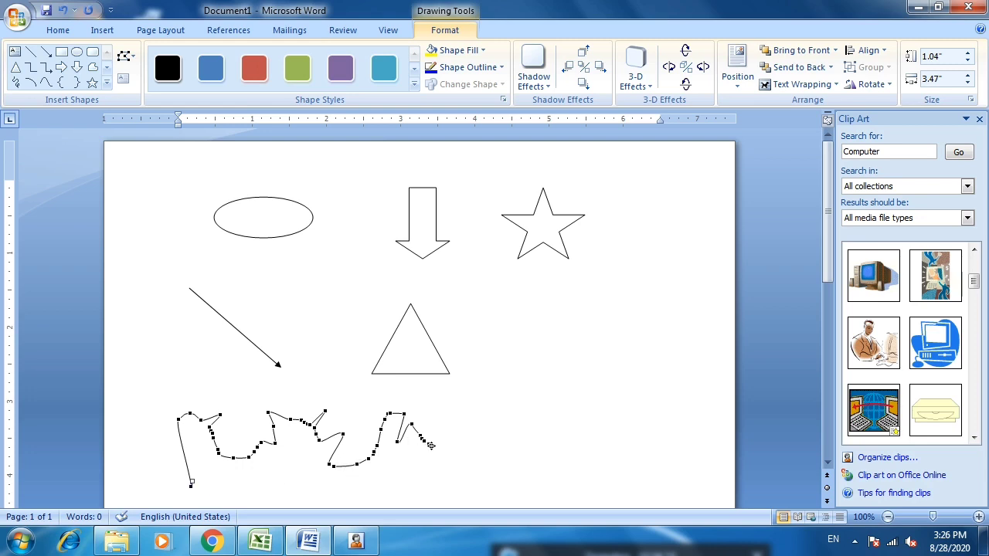
{"action": "left_click_drag", "start_coordinate": [431, 445], "coordinate": [393, 500]}
{"action": "left_click_drag", "start_coordinate": [191, 485], "coordinate": [191, 485]}
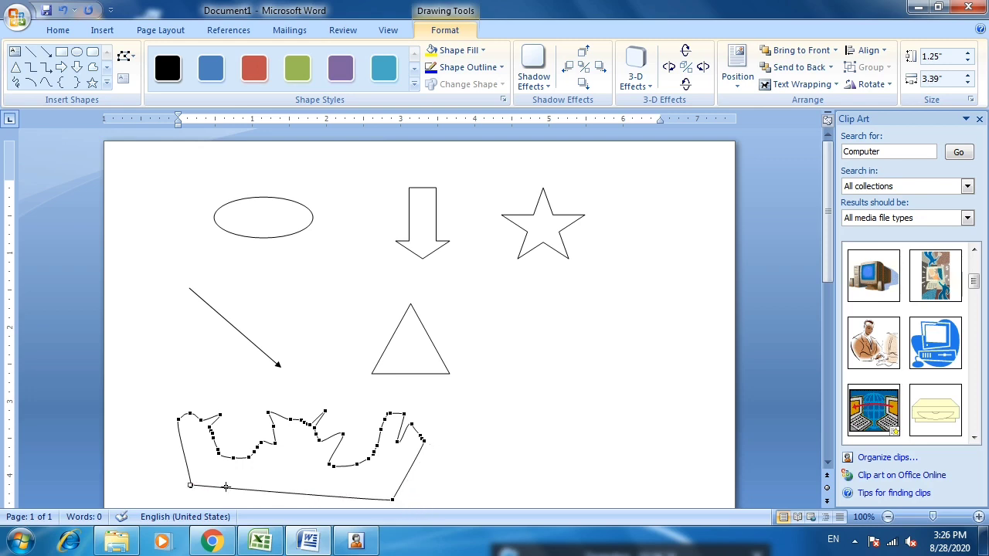
{"action": "left_click", "coordinate": [277, 466]}
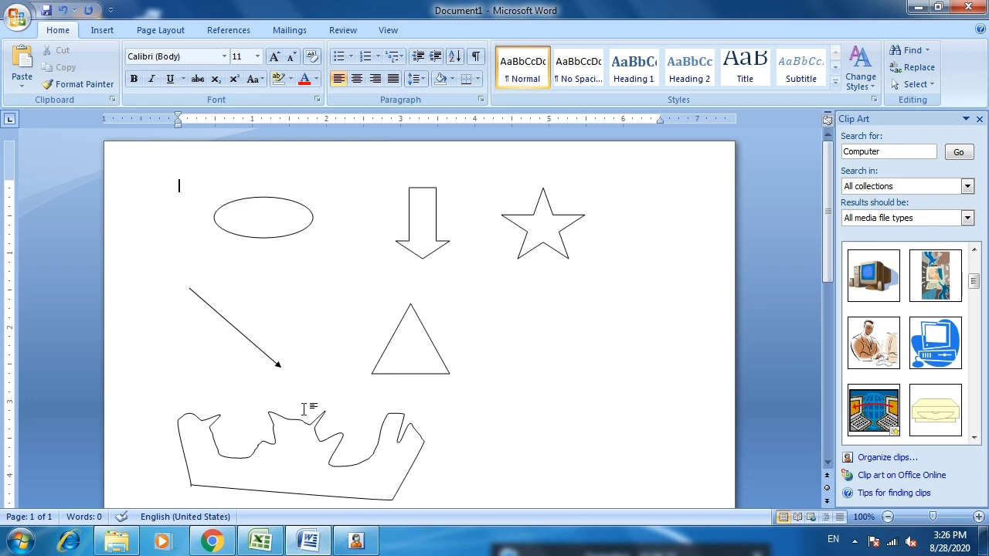
Apply the Colored Fill, White Outline style to the freeform and change its fill to yellow
{"action": "left_click", "coordinate": [217, 444]}
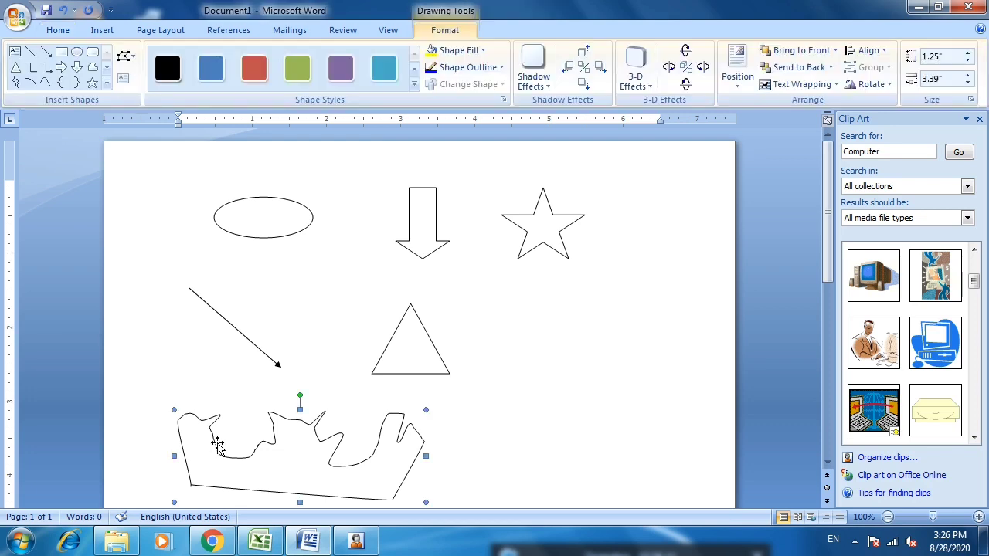
{"action": "right_click", "coordinate": [217, 445]}
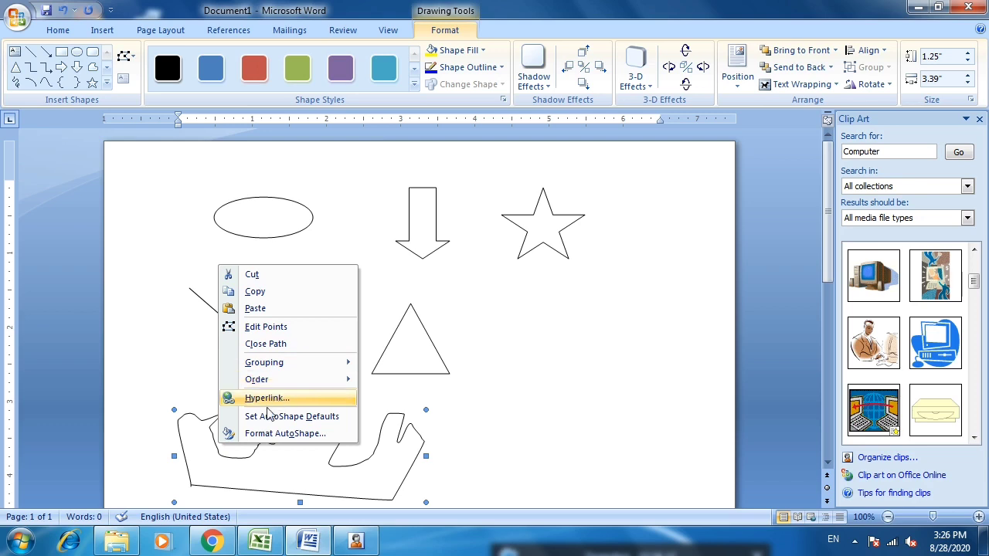
{"action": "left_click", "coordinate": [223, 473]}
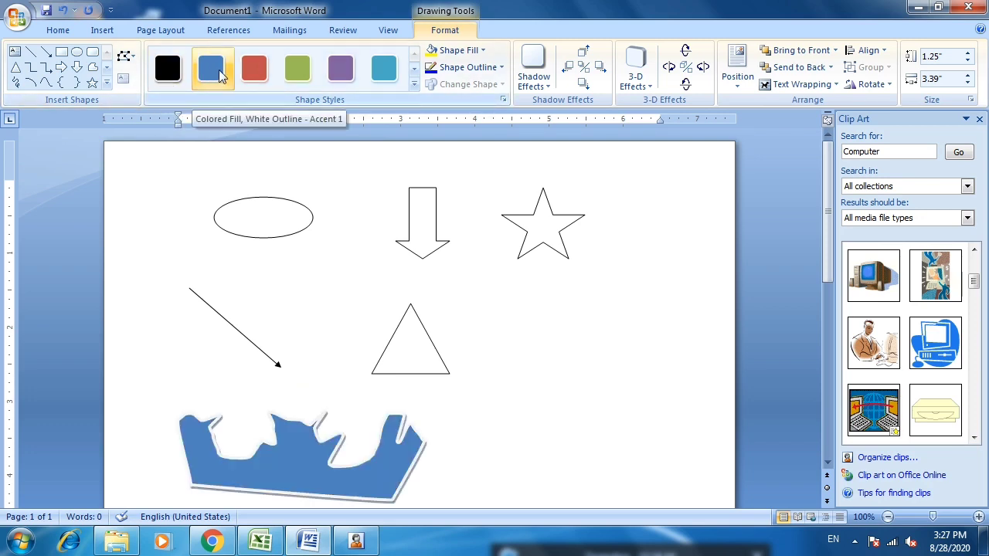
{"action": "left_click", "coordinate": [300, 75]}
{"action": "left_click", "coordinate": [482, 50]}
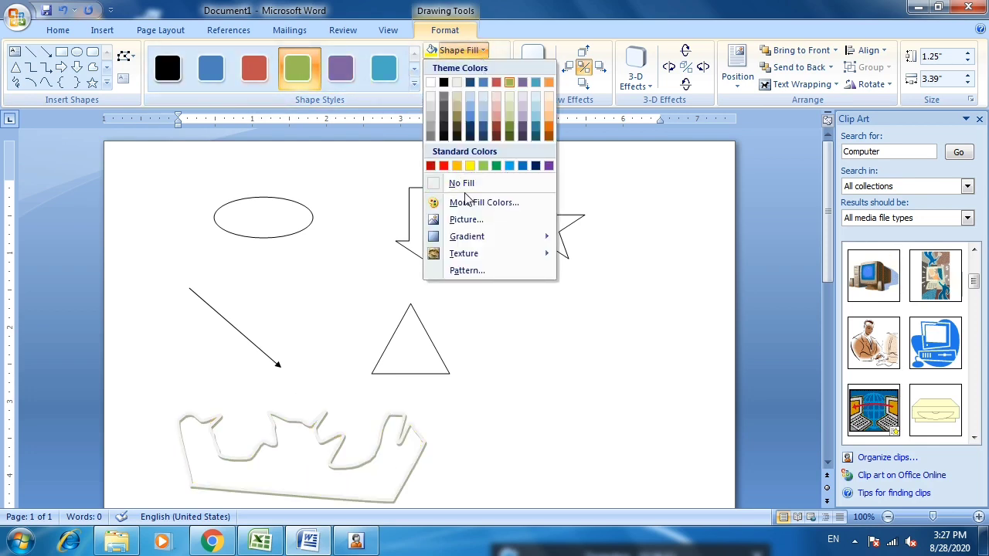
{"action": "mouse_move", "coordinate": [467, 236]}
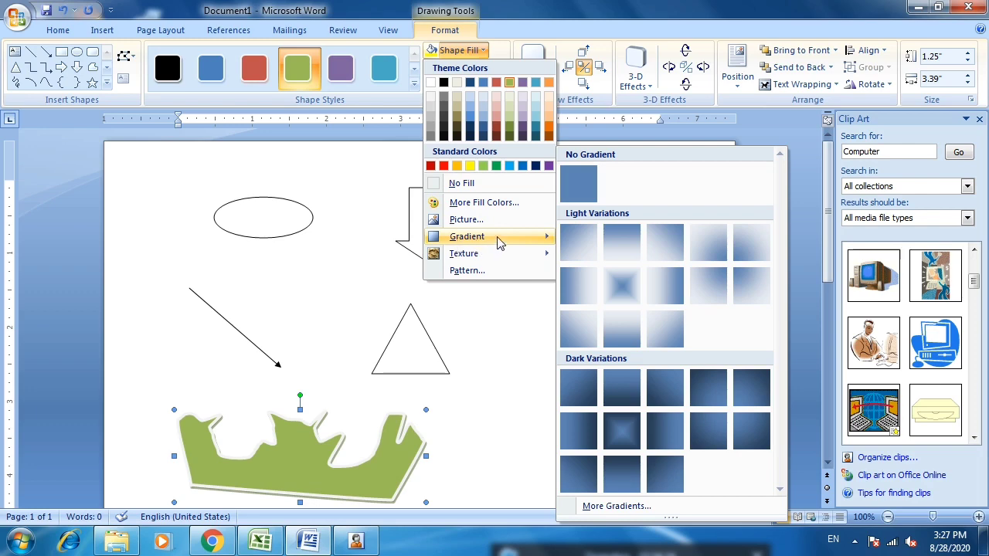
{"action": "left_click", "coordinate": [470, 165]}
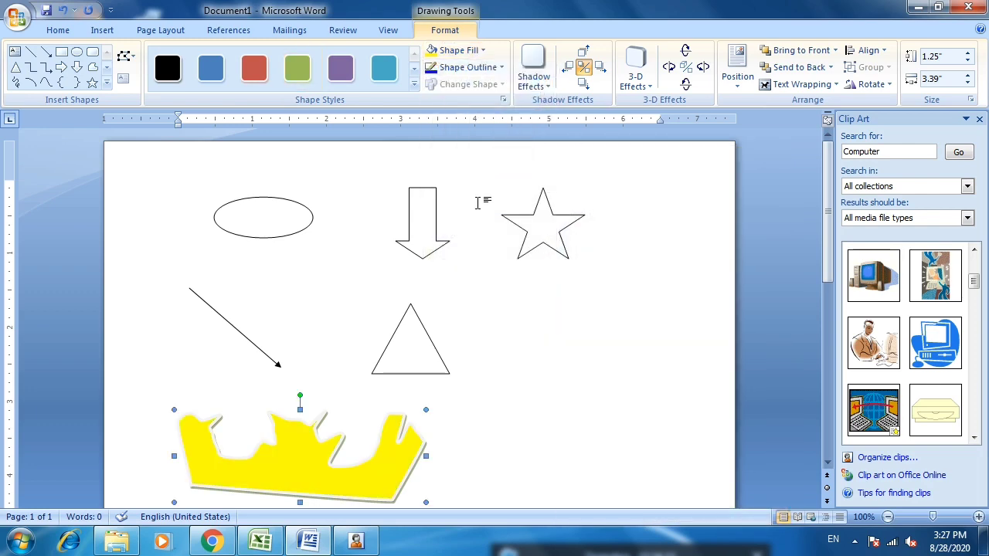
Set up a two-colour yellow and green gradient fill for the freeform
{"action": "left_click", "coordinate": [482, 51]}
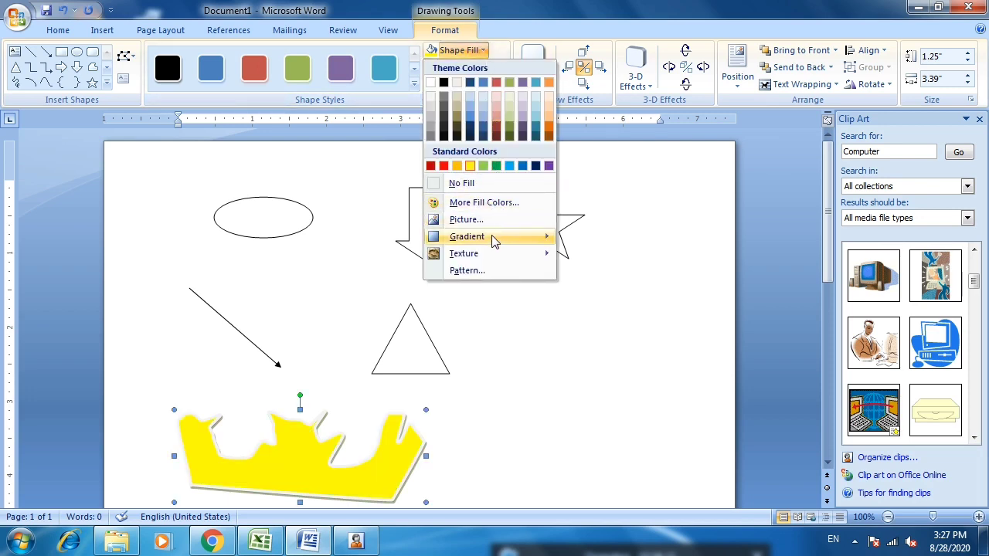
{"action": "mouse_move", "coordinate": [466, 237]}
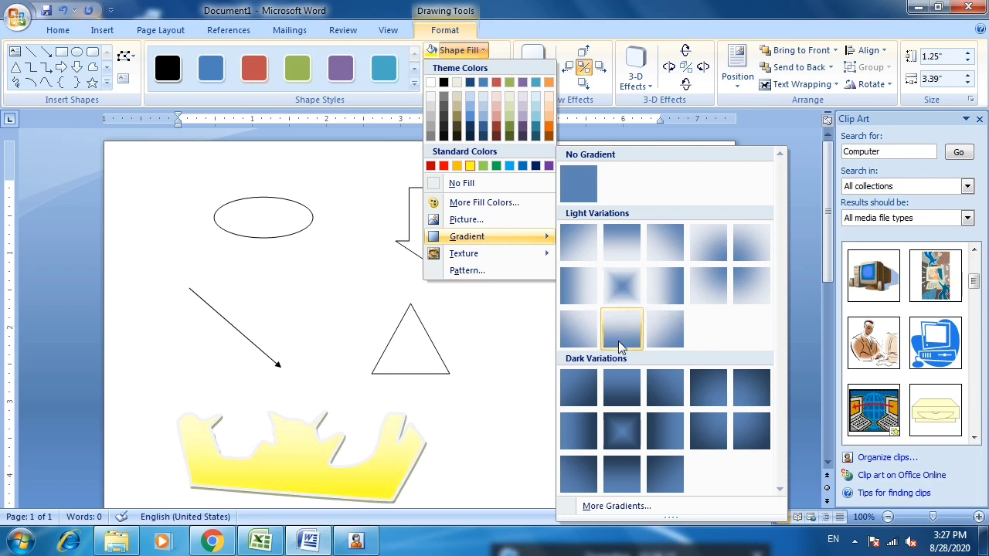
{"action": "left_click", "coordinate": [612, 507]}
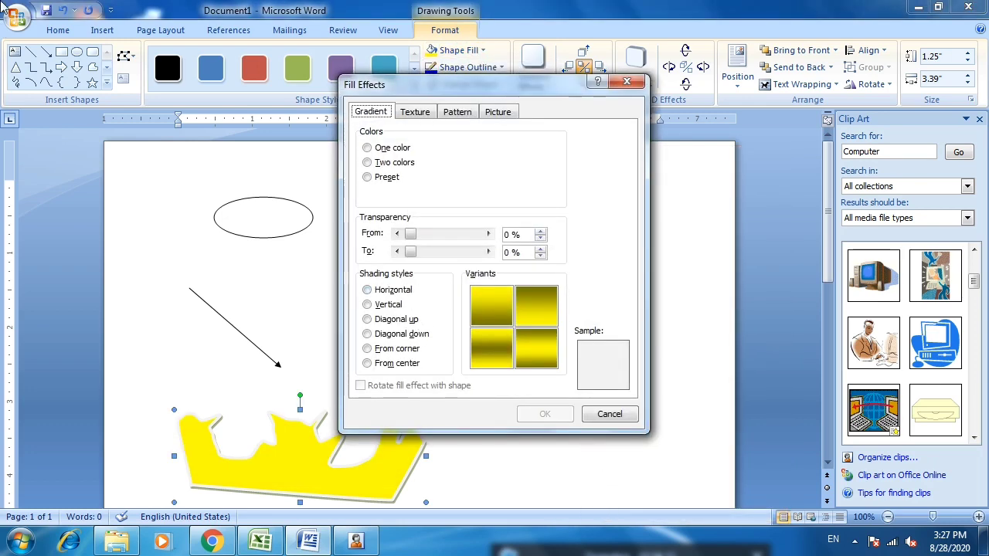
{"action": "left_click", "coordinate": [385, 291]}
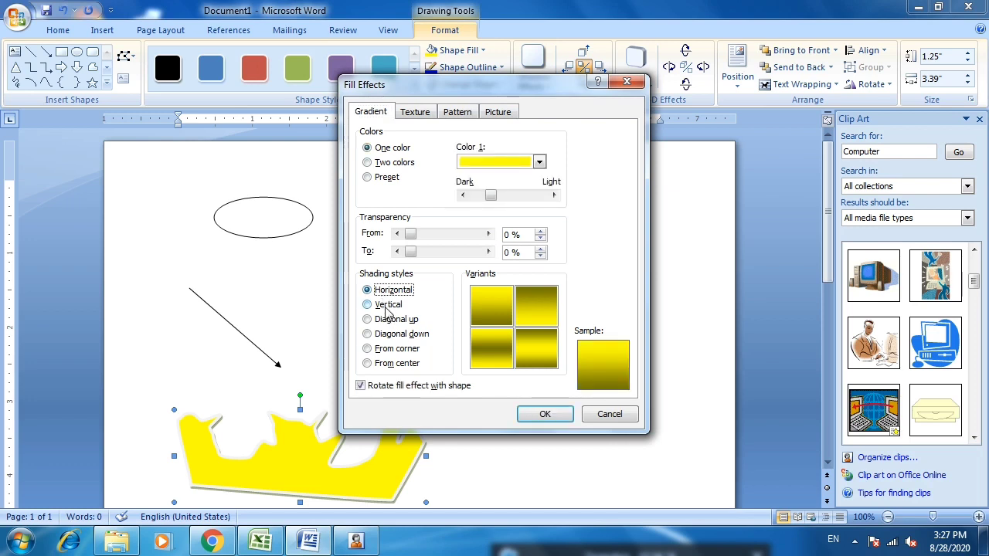
{"action": "left_click", "coordinate": [388, 306]}
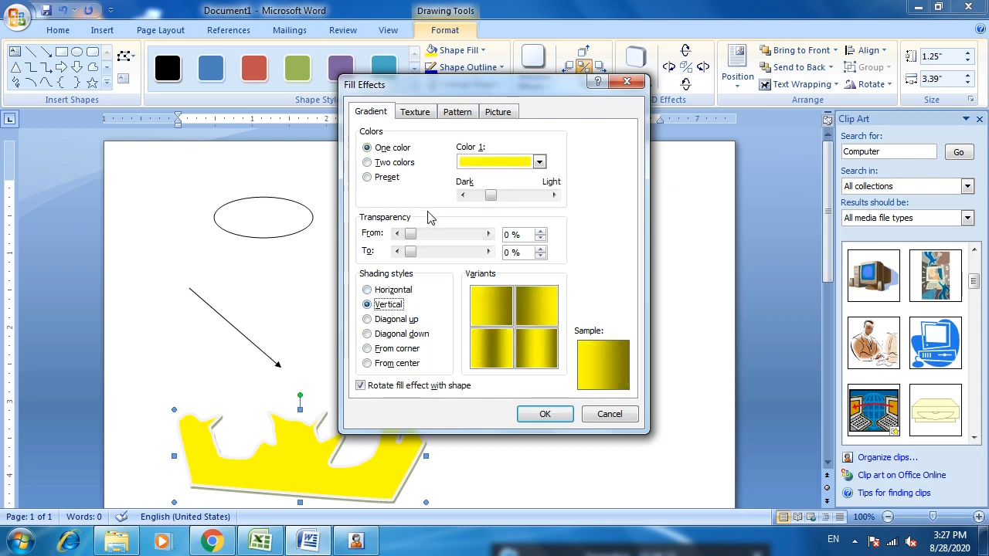
{"action": "left_click", "coordinate": [539, 163]}
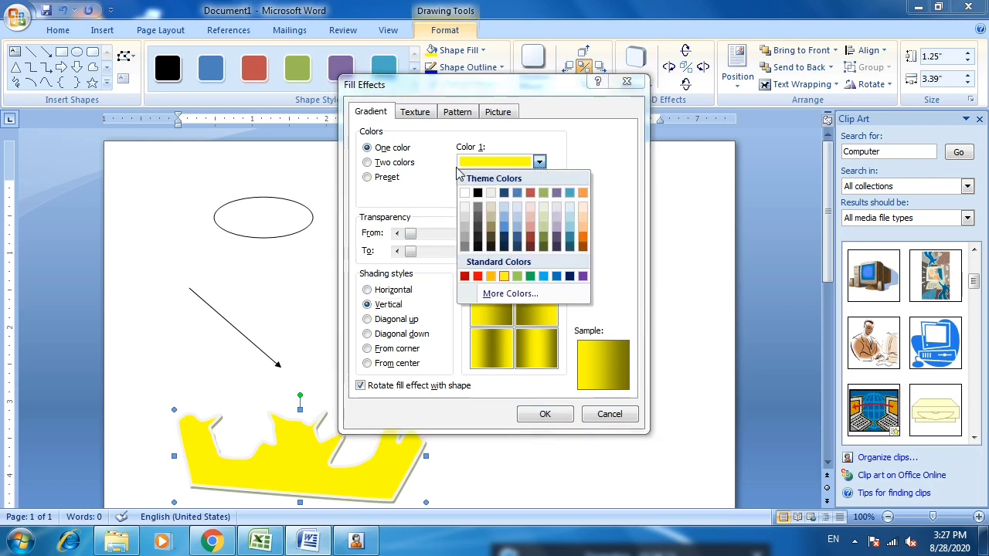
{"action": "left_click", "coordinate": [387, 165]}
{"action": "left_click", "coordinate": [387, 165]}
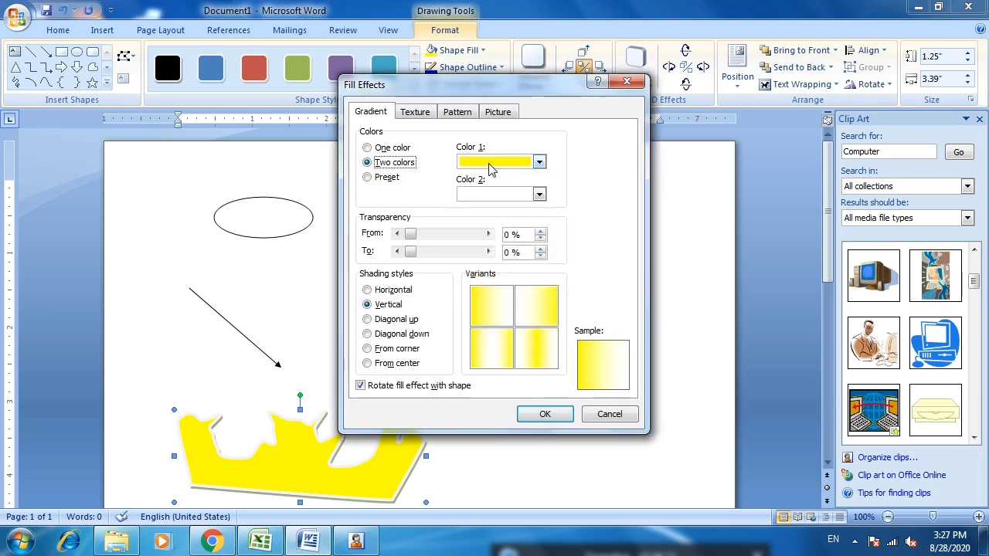
{"action": "left_click", "coordinate": [539, 193]}
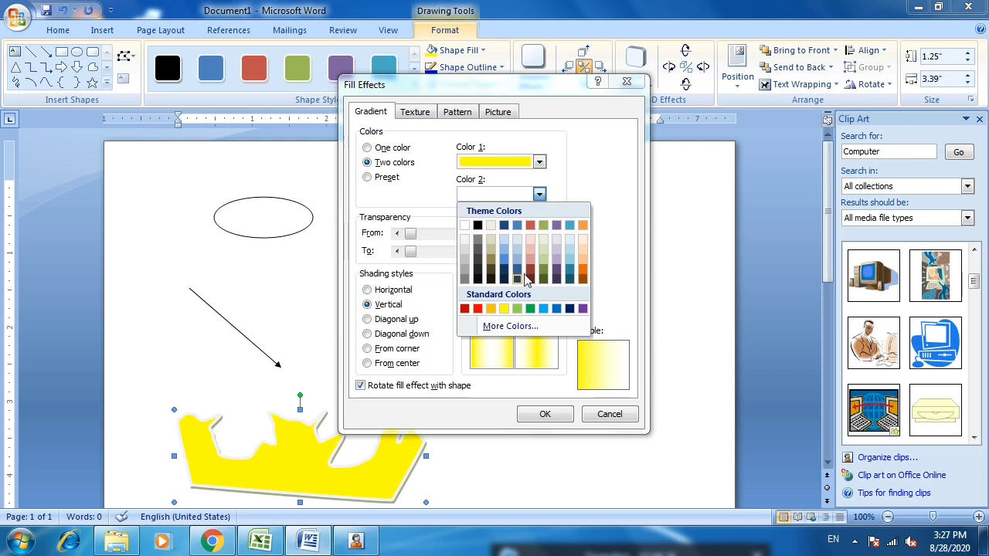
{"action": "left_click", "coordinate": [530, 308]}
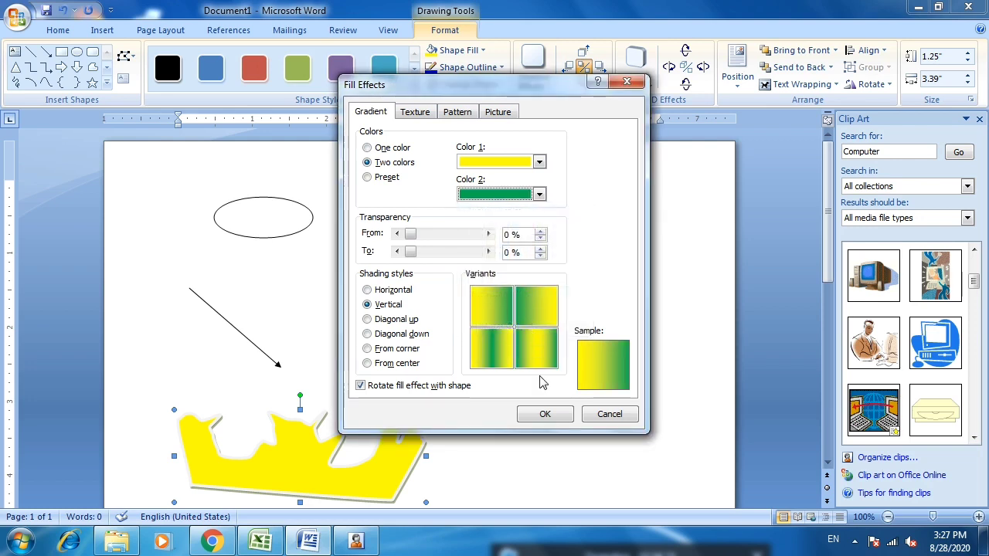
Shade the gradient From center with yellow in the middle and apply it
{"action": "left_click", "coordinate": [376, 336]}
{"action": "left_click", "coordinate": [369, 319]}
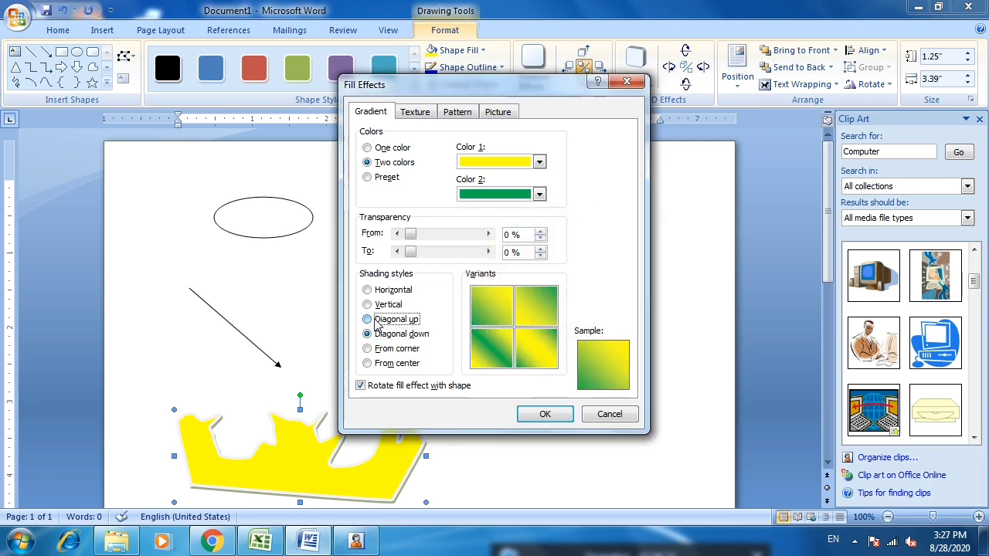
{"action": "left_click", "coordinate": [385, 348]}
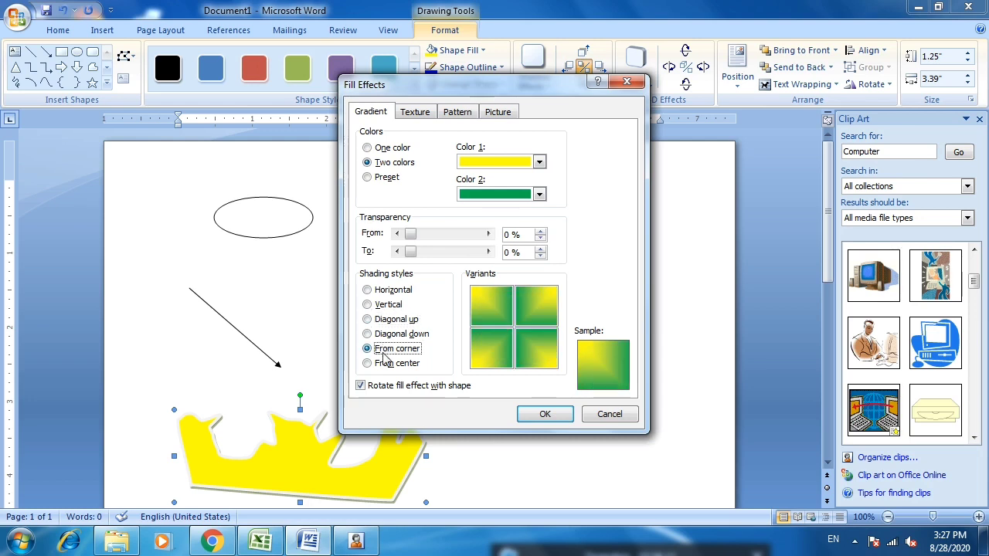
{"action": "left_click", "coordinate": [387, 363]}
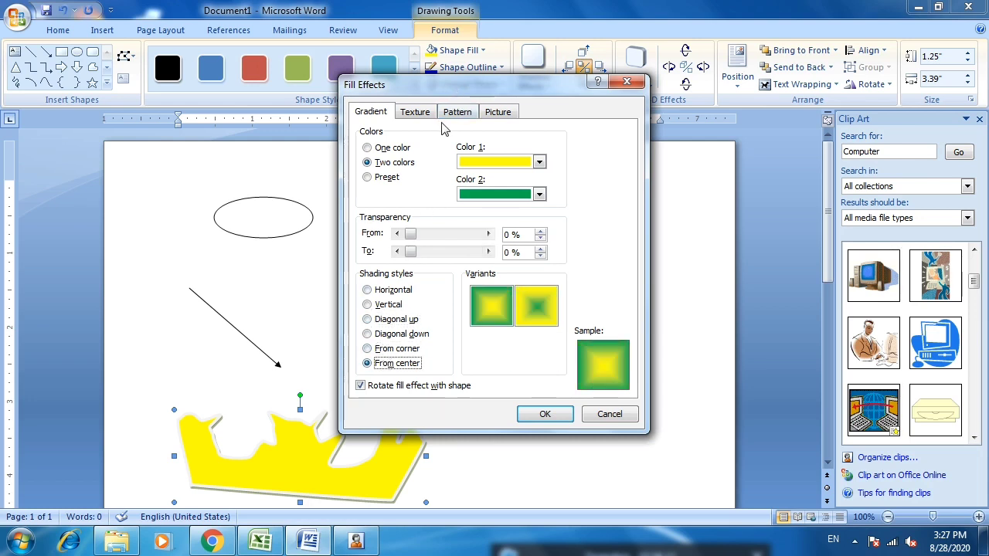
{"action": "left_click", "coordinate": [537, 317]}
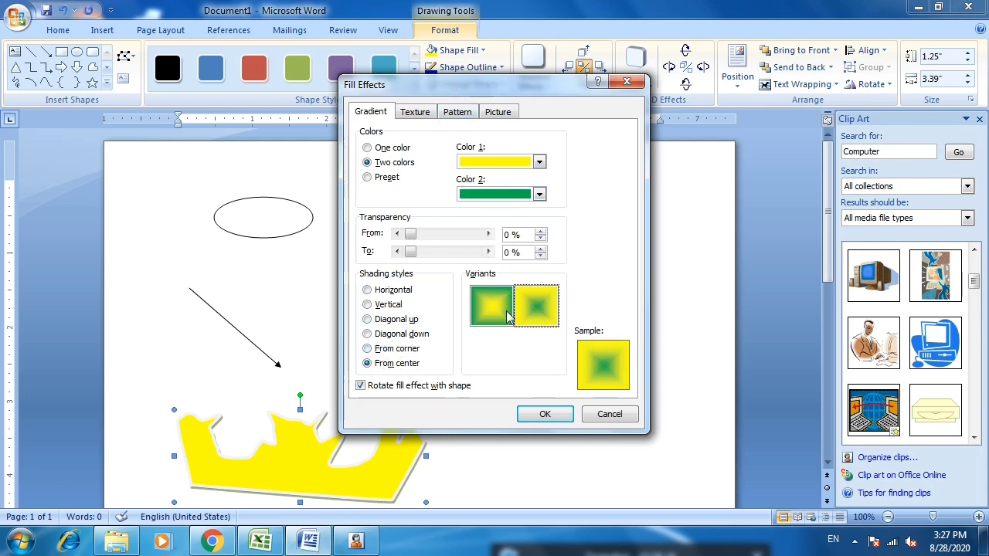
{"action": "left_click", "coordinate": [509, 317]}
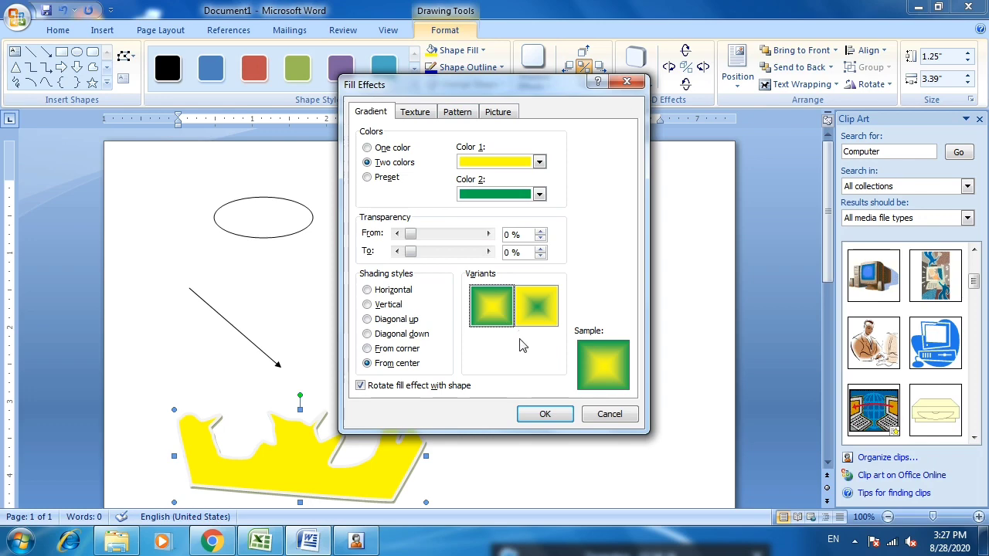
{"action": "left_click", "coordinate": [546, 414]}
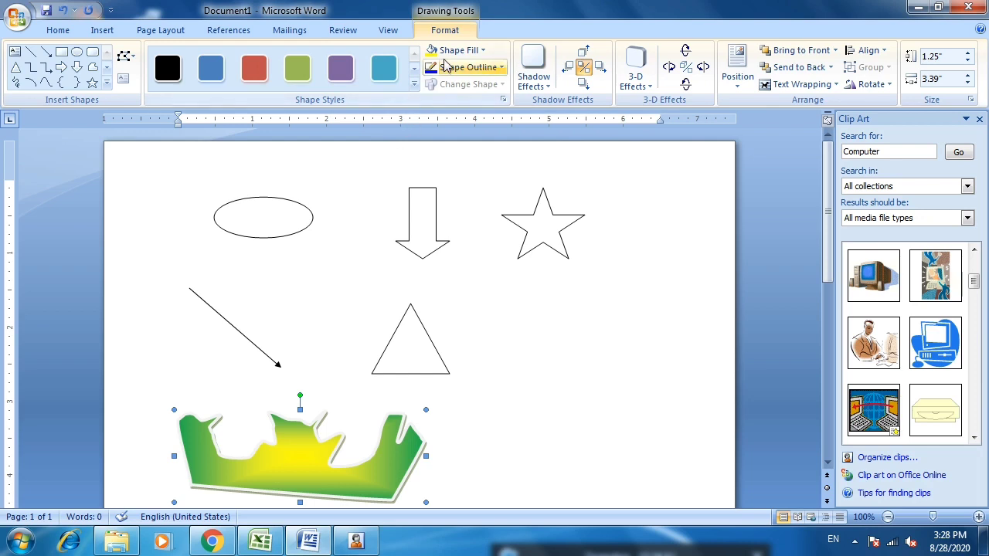
Give the gradient freeform a red outline and drag it right toward the page centre
{"action": "left_click", "coordinate": [478, 71]}
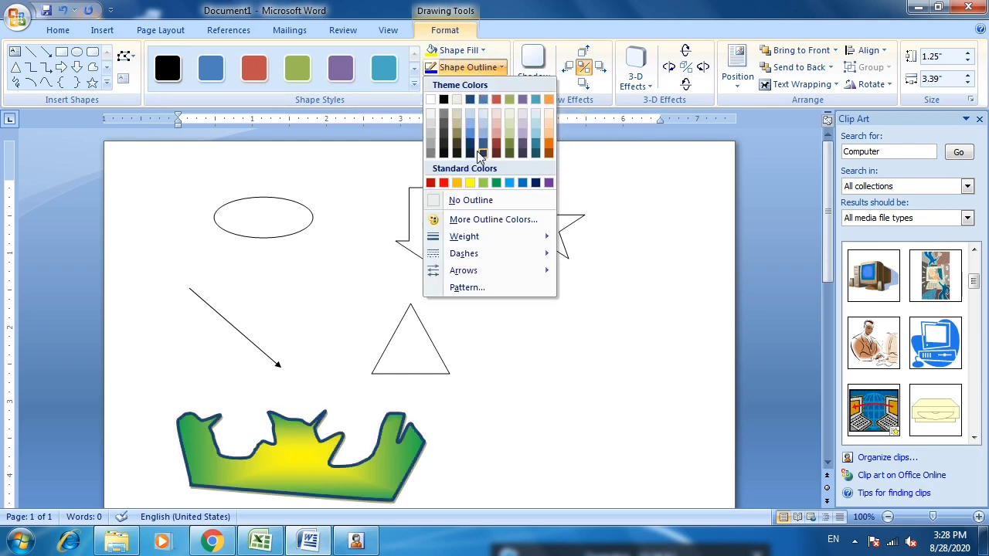
{"action": "left_click", "coordinate": [444, 183]}
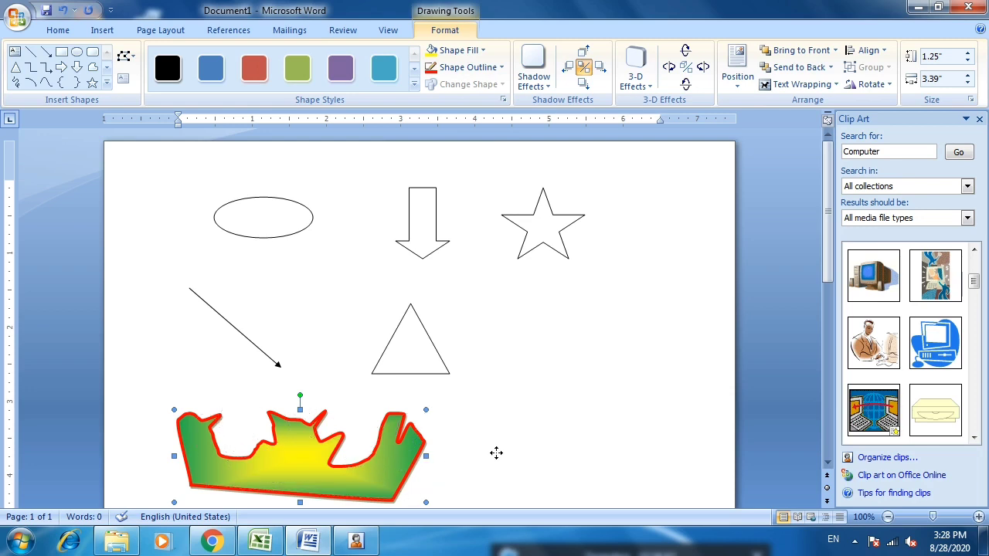
{"action": "left_click_drag", "start_coordinate": [496, 453], "coordinate": [497, 456]}
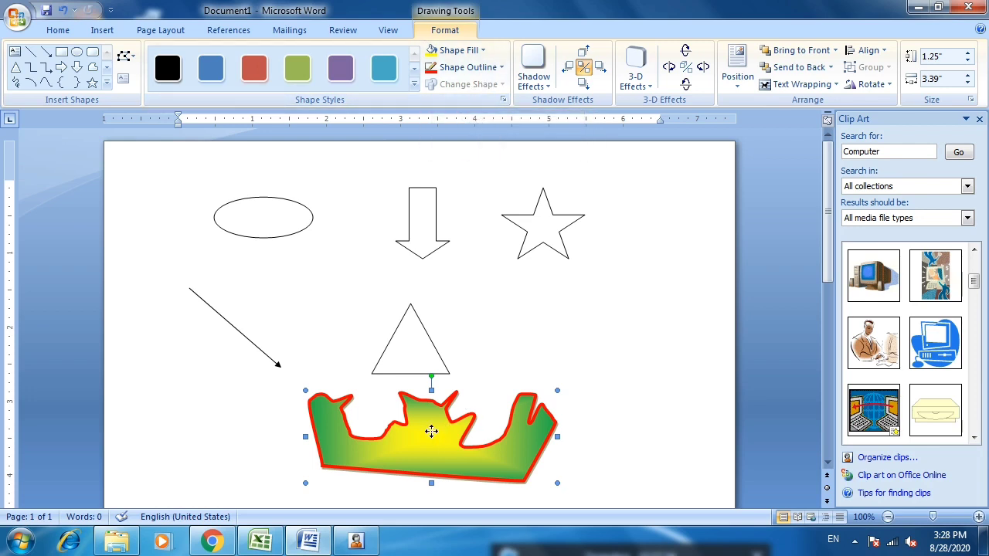
{"action": "left_click", "coordinate": [532, 235]}
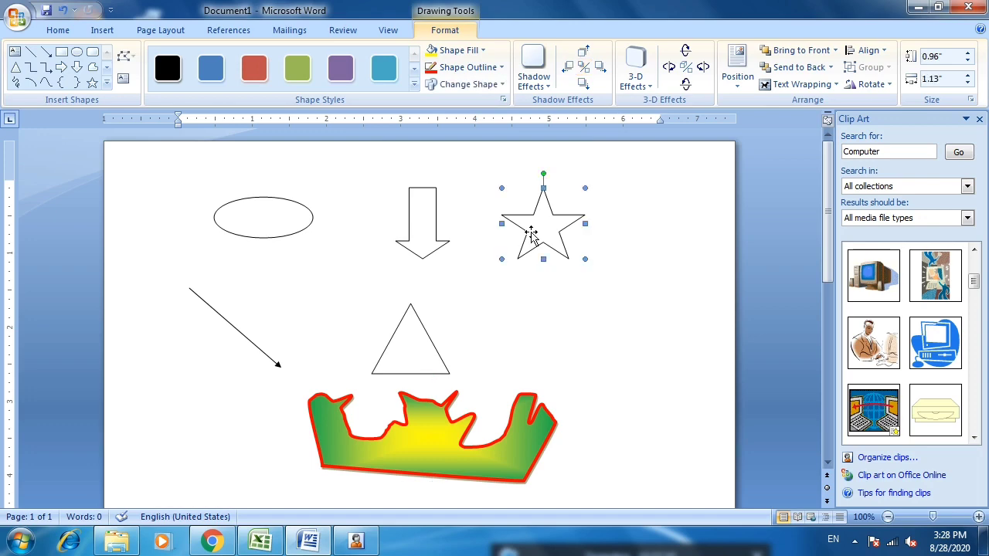
Change the star into a Rounded Rectangle that keeps the same size and position
{"action": "left_click", "coordinate": [494, 84]}
{"action": "left_click", "coordinate": [495, 117]}
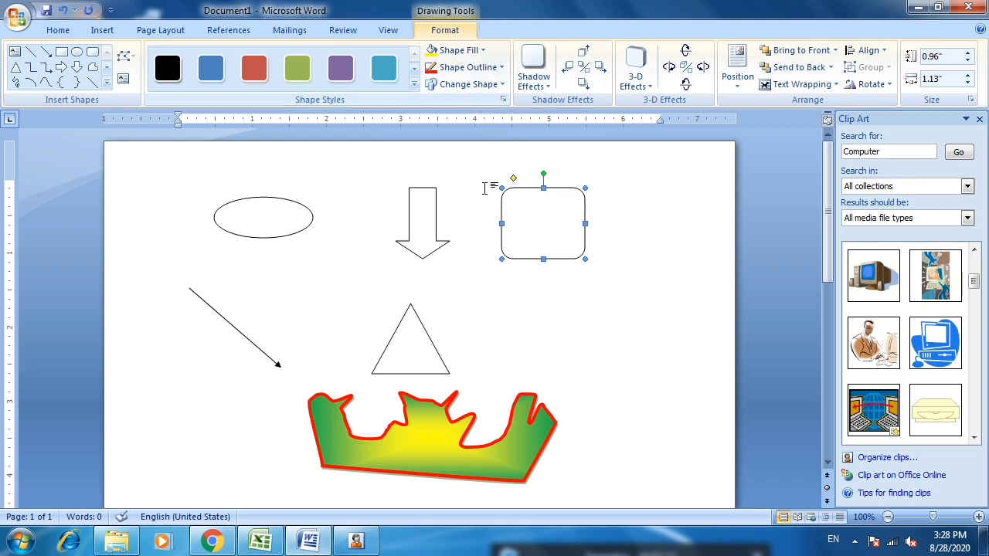
{"action": "left_click", "coordinate": [458, 452]}
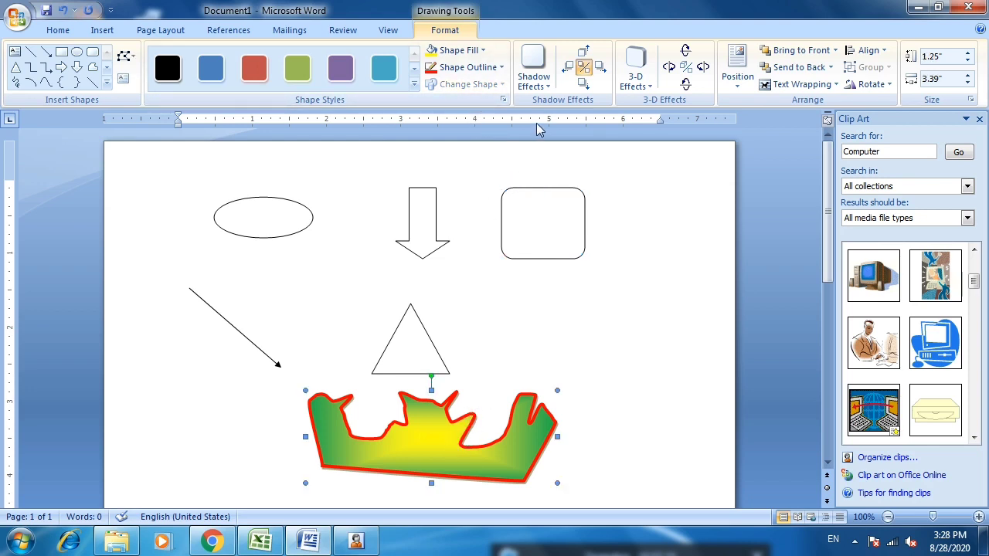
{"action": "left_click", "coordinate": [543, 225]}
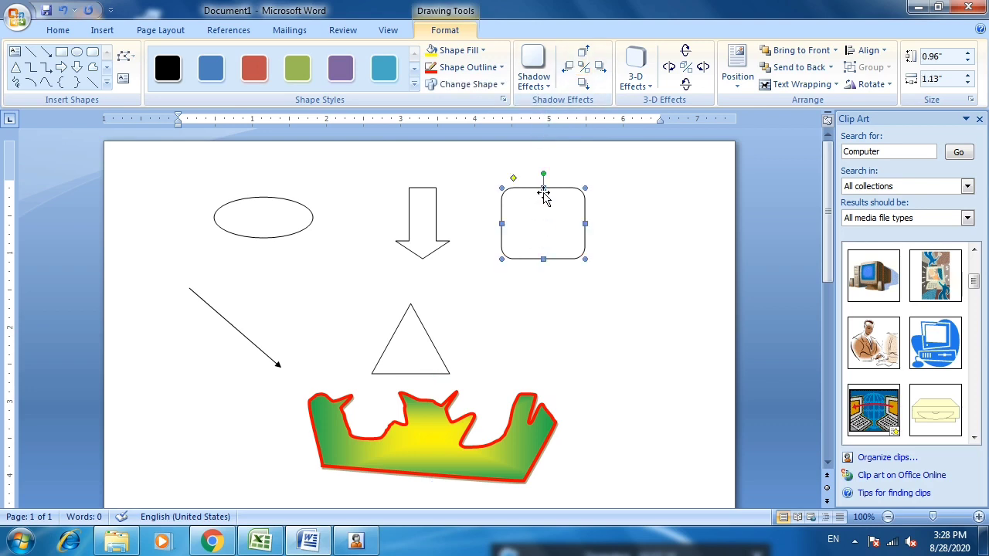
Add a drop shadow to the rounded rectangle and colour it red after trying yellow
{"action": "left_click", "coordinate": [533, 71]}
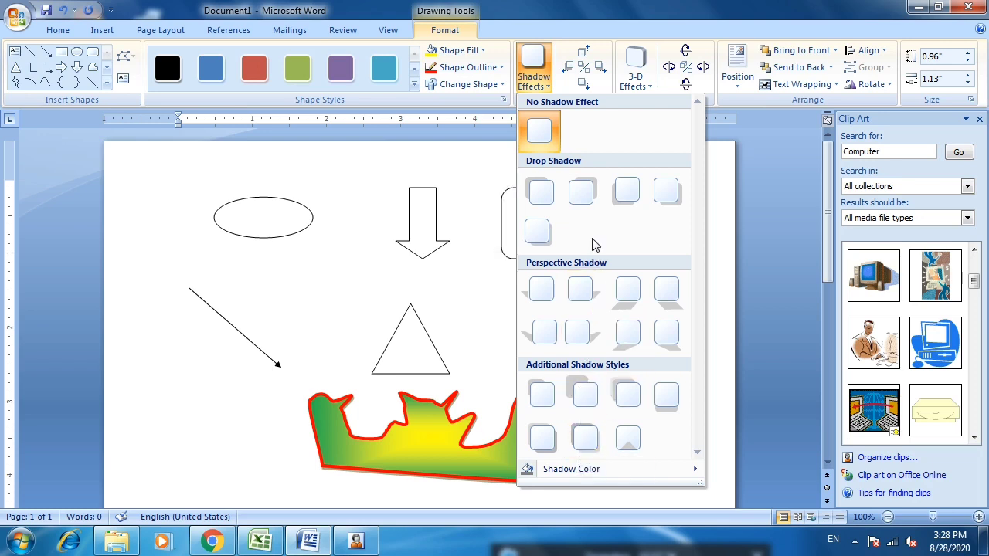
{"action": "left_click", "coordinate": [580, 197]}
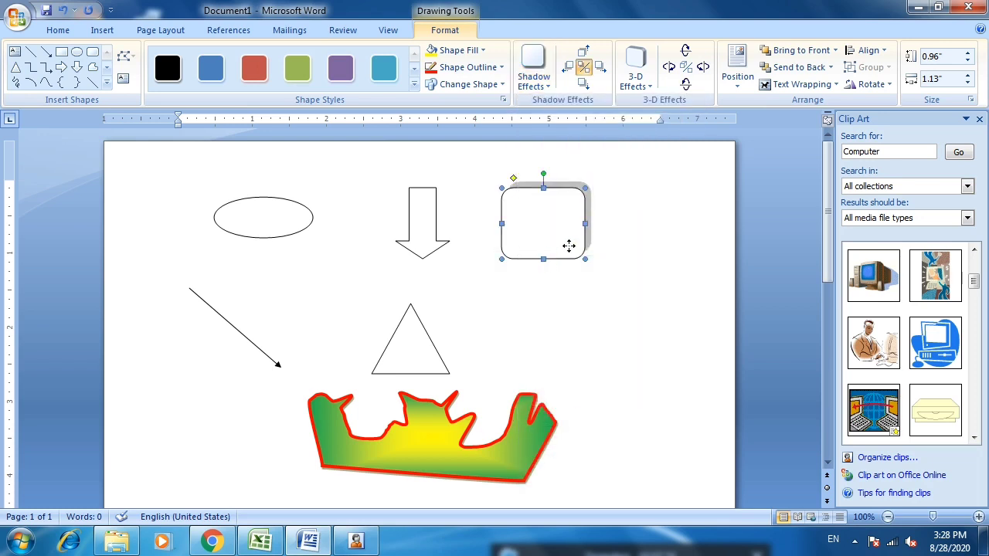
{"action": "left_click", "coordinate": [533, 77]}
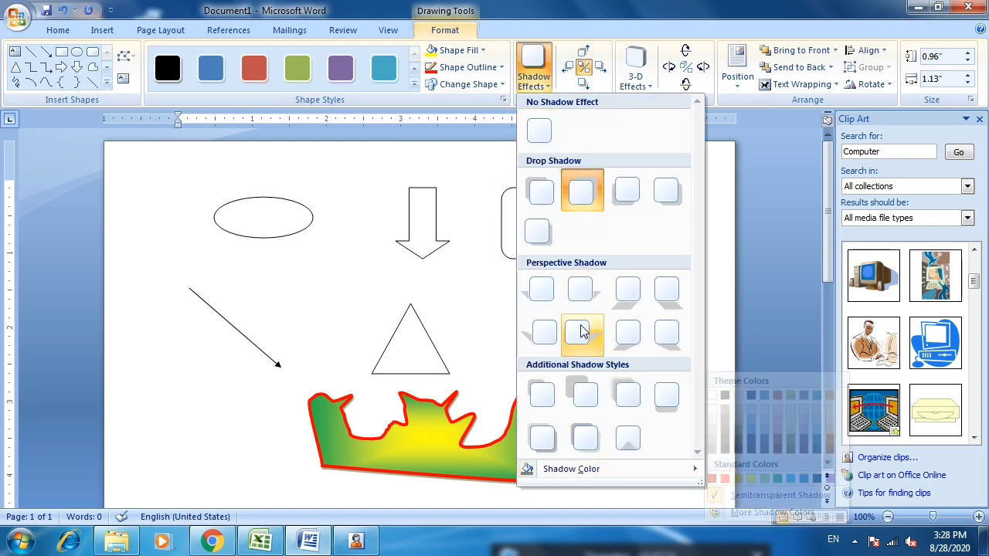
{"action": "mouse_move", "coordinate": [580, 469]}
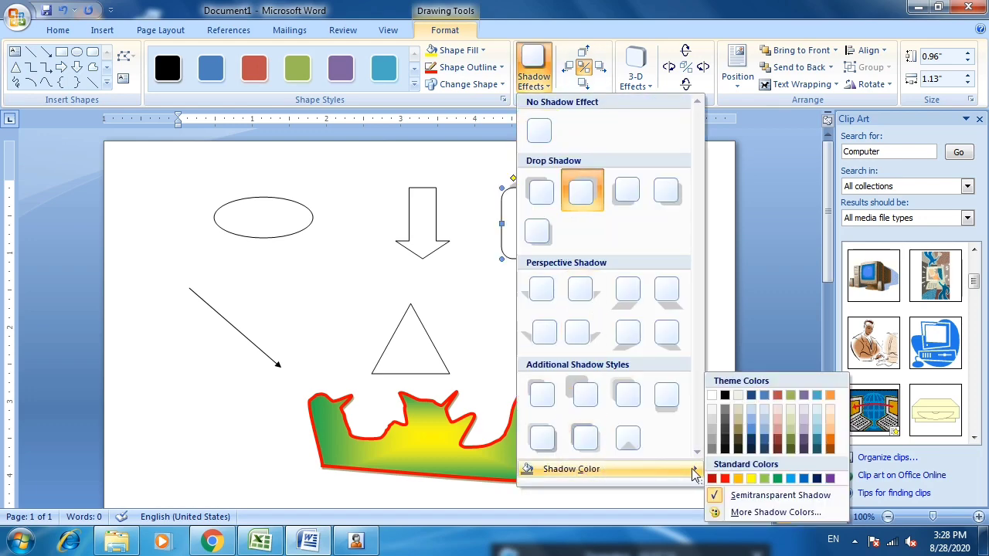
{"action": "left_click", "coordinate": [751, 479]}
{"action": "left_click", "coordinate": [647, 333]}
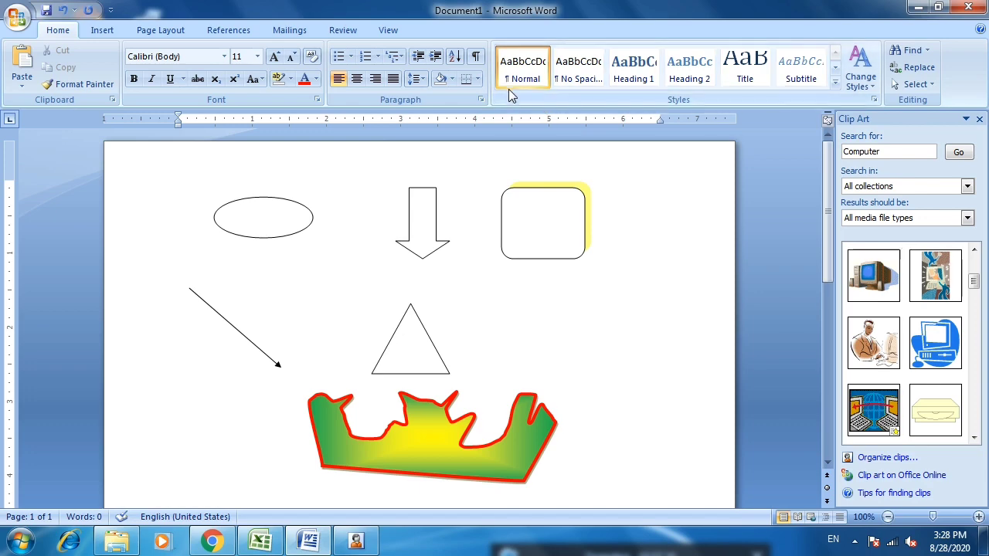
{"action": "double_click", "coordinate": [556, 256]}
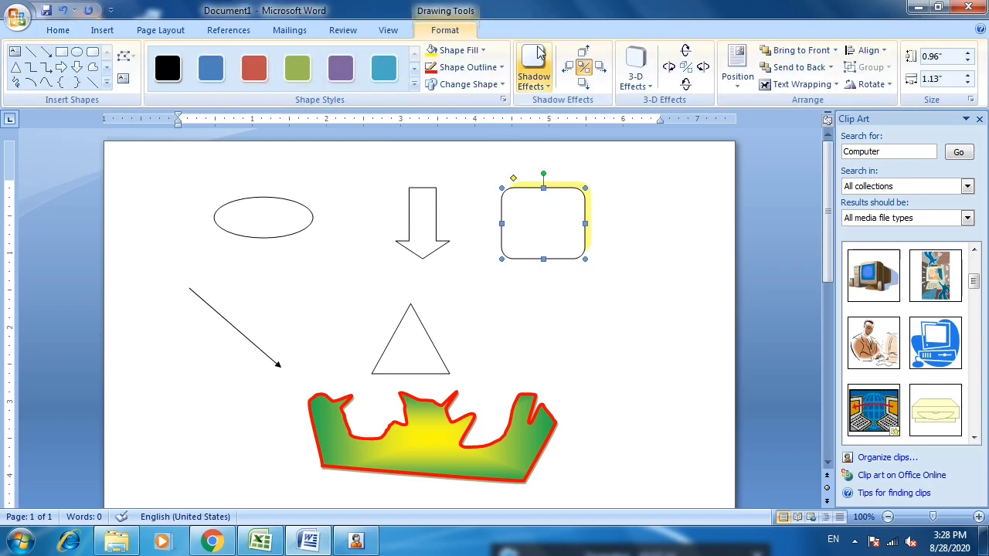
{"action": "left_click", "coordinate": [551, 91]}
{"action": "mouse_move", "coordinate": [570, 469]}
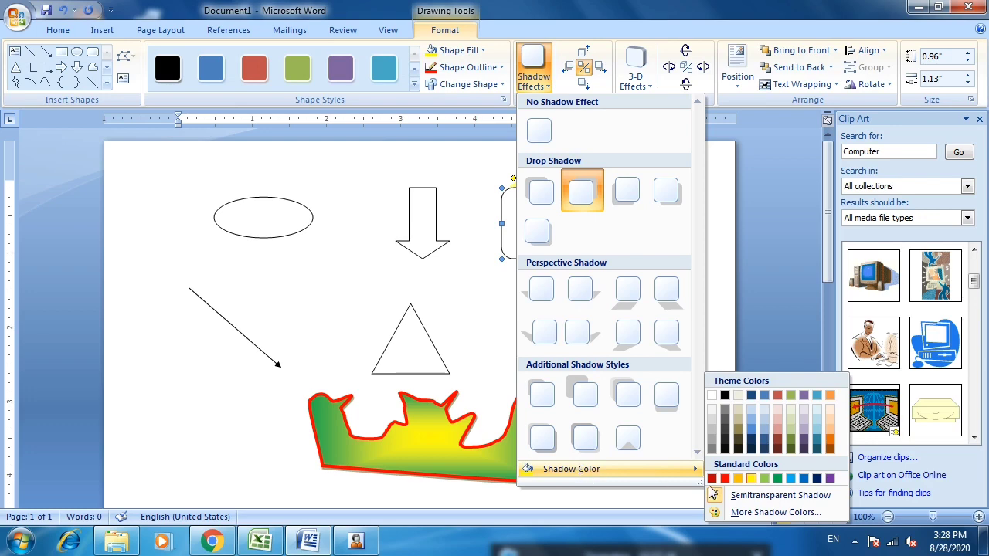
{"action": "left_click", "coordinate": [724, 478]}
{"action": "left_click", "coordinate": [616, 281]}
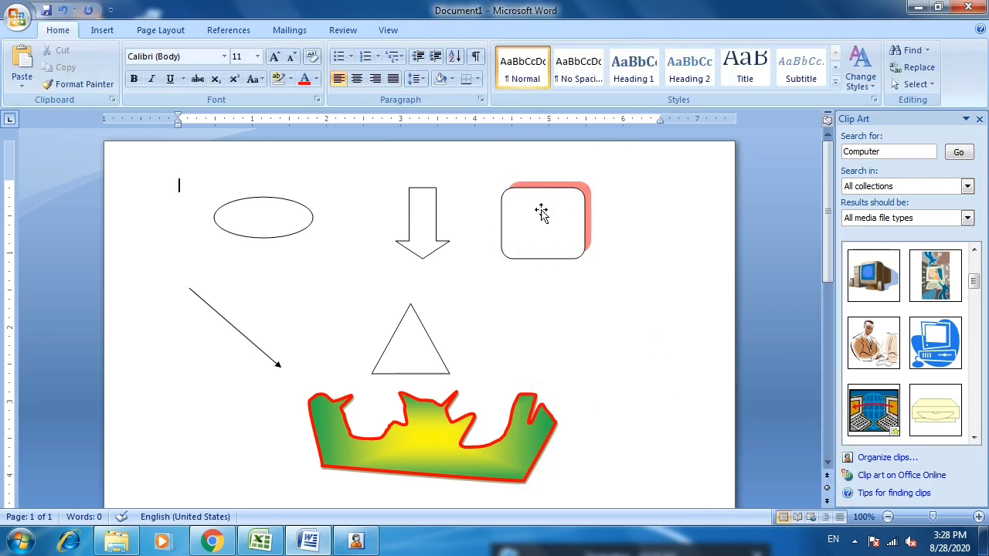
{"action": "left_click", "coordinate": [507, 217]}
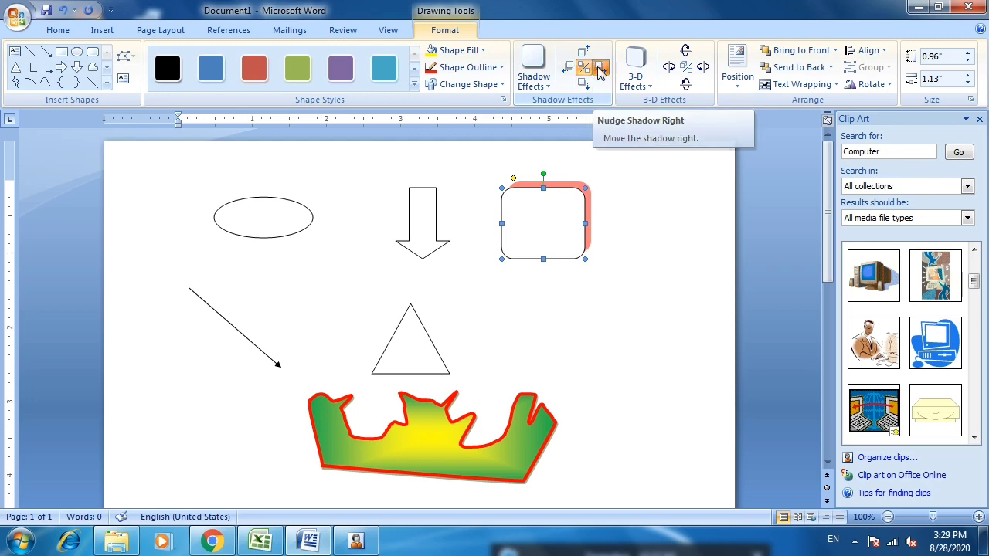
Nudge the shadow right eight times and up four times
{"action": "left_click", "coordinate": [600, 70]}
{"action": "left_click", "coordinate": [600, 70]}
{"action": "left_click", "coordinate": [601, 69]}
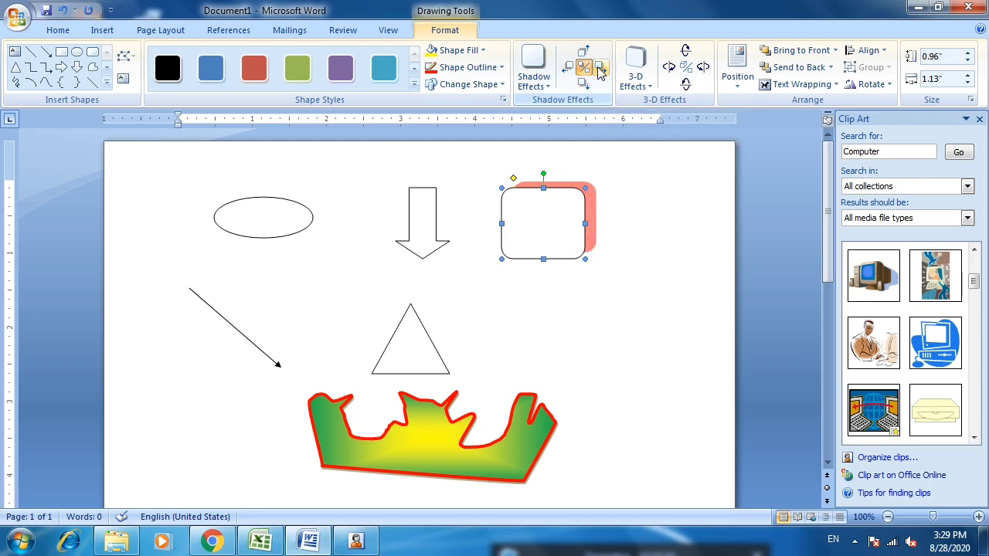
{"action": "left_click", "coordinate": [600, 69]}
{"action": "left_click", "coordinate": [600, 69]}
{"action": "left_click", "coordinate": [601, 69]}
{"action": "left_click", "coordinate": [601, 70]}
{"action": "left_click", "coordinate": [601, 69]}
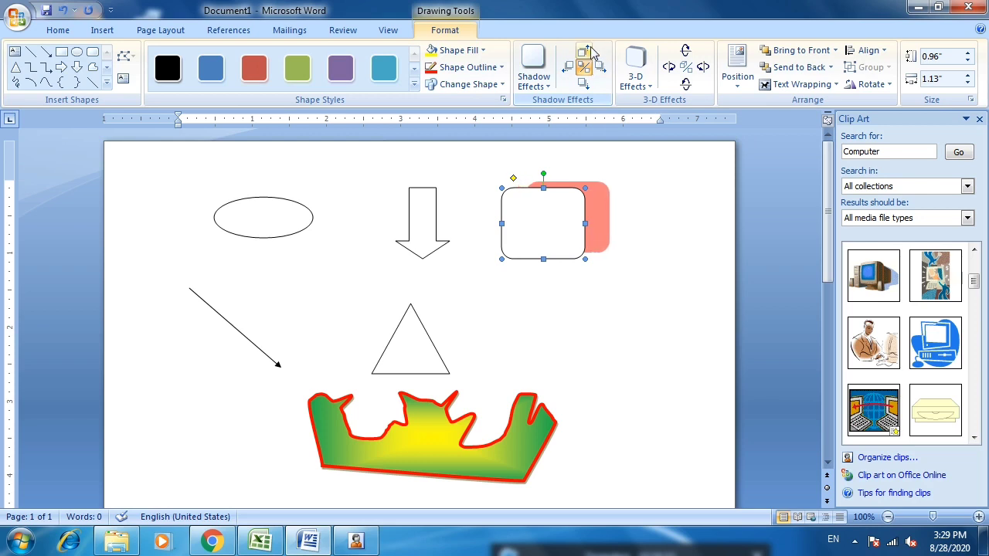
{"action": "left_click", "coordinate": [591, 53]}
{"action": "left_click", "coordinate": [592, 53]}
{"action": "left_click", "coordinate": [591, 52]}
{"action": "left_click", "coordinate": [592, 52]}
{"action": "left_click", "coordinate": [592, 53]}
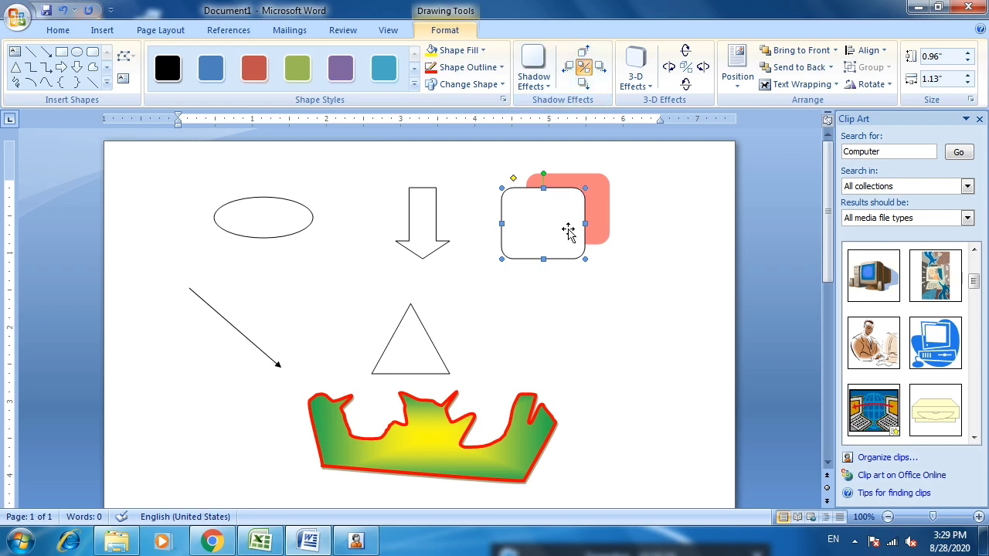
{"action": "left_click", "coordinate": [652, 85]}
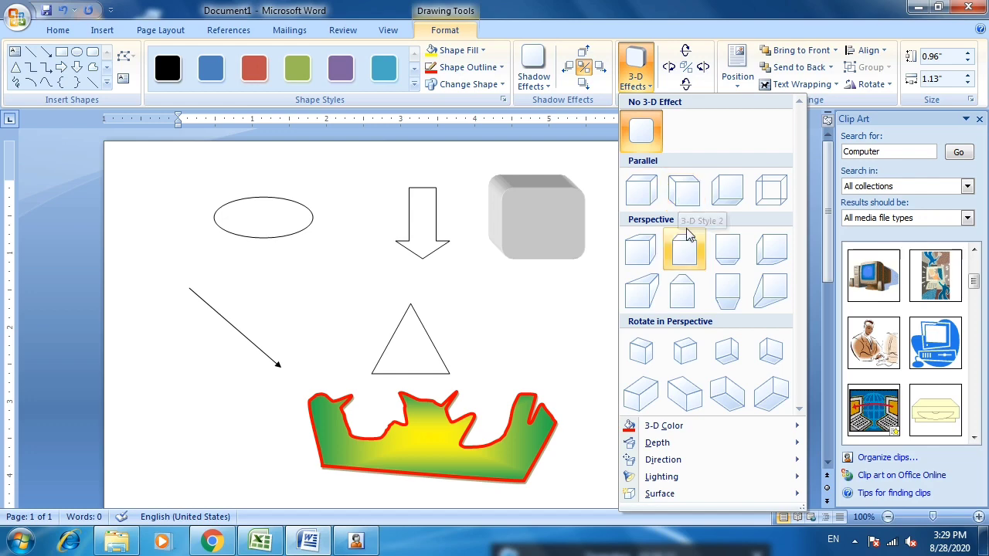
Apply a 3-D perspective effect to the rounded rectangle with green 3-D colour
{"action": "left_click", "coordinate": [684, 397]}
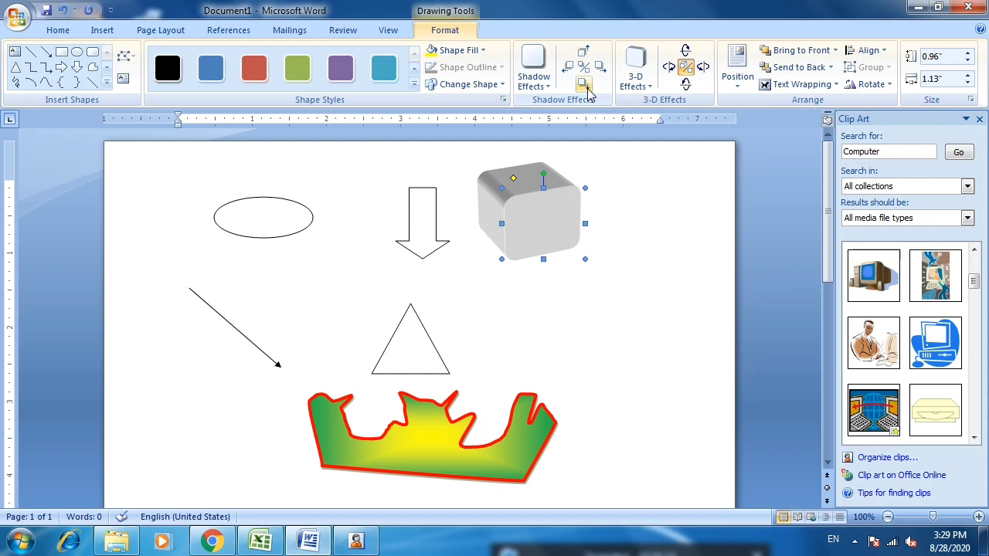
{"action": "left_click", "coordinate": [635, 76]}
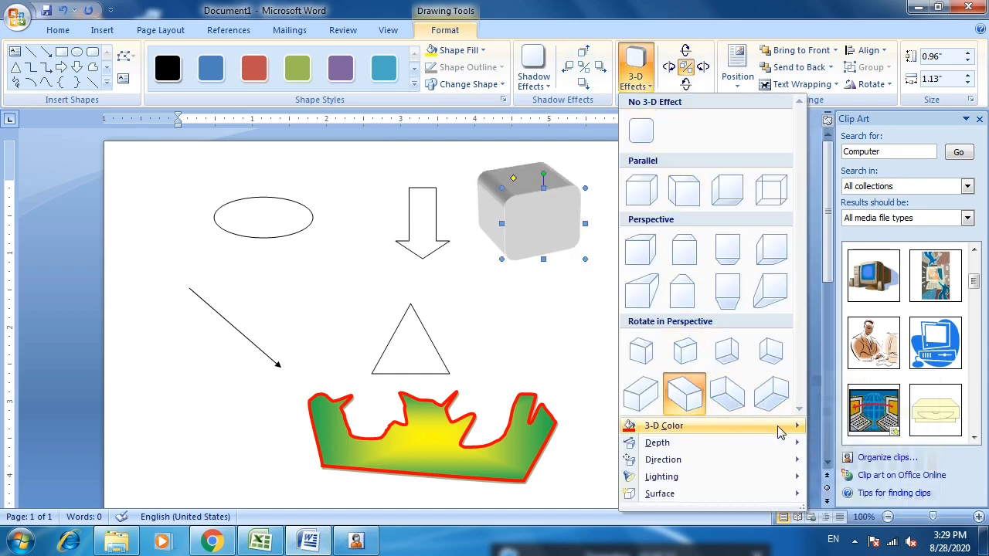
{"action": "mouse_move", "coordinate": [663, 426]}
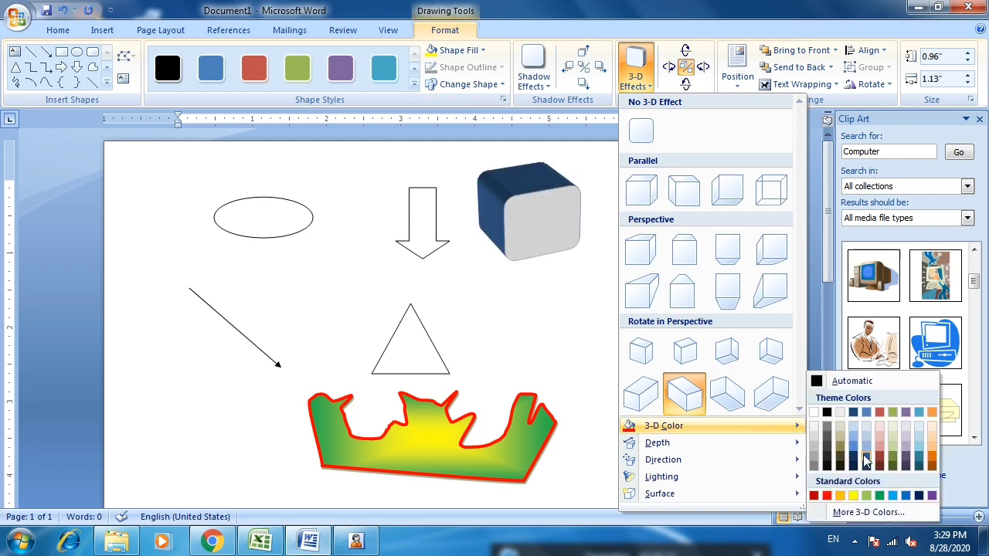
{"action": "left_click", "coordinate": [878, 495]}
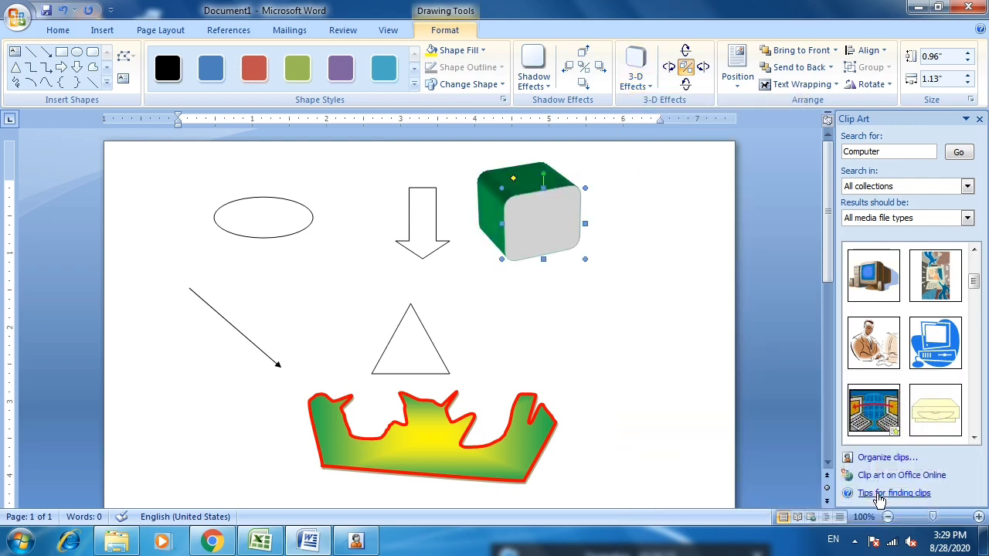
{"action": "right_click", "coordinate": [567, 224]}
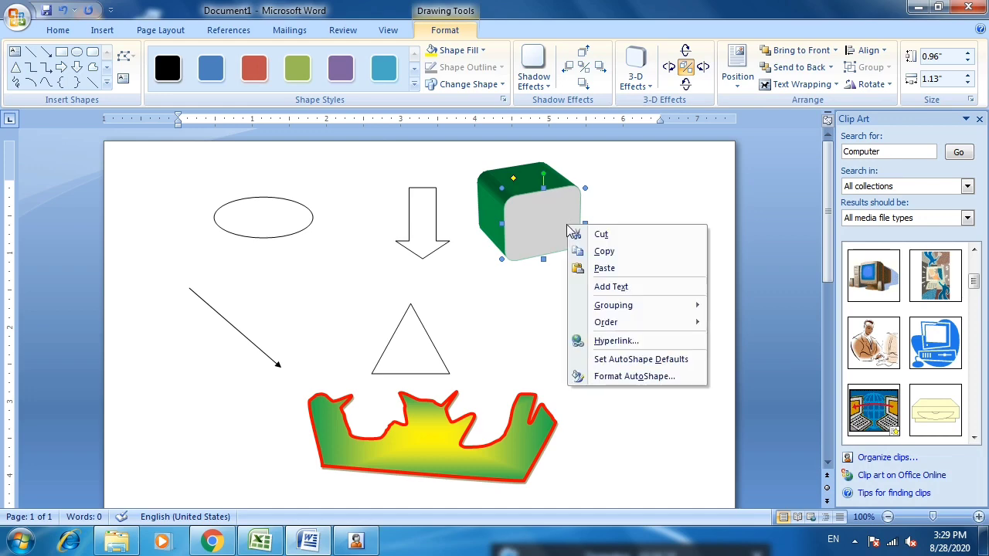
Open and close Format AutoShape for the cube, then bring up the 3-D Effects choices
{"action": "left_click", "coordinate": [634, 377]}
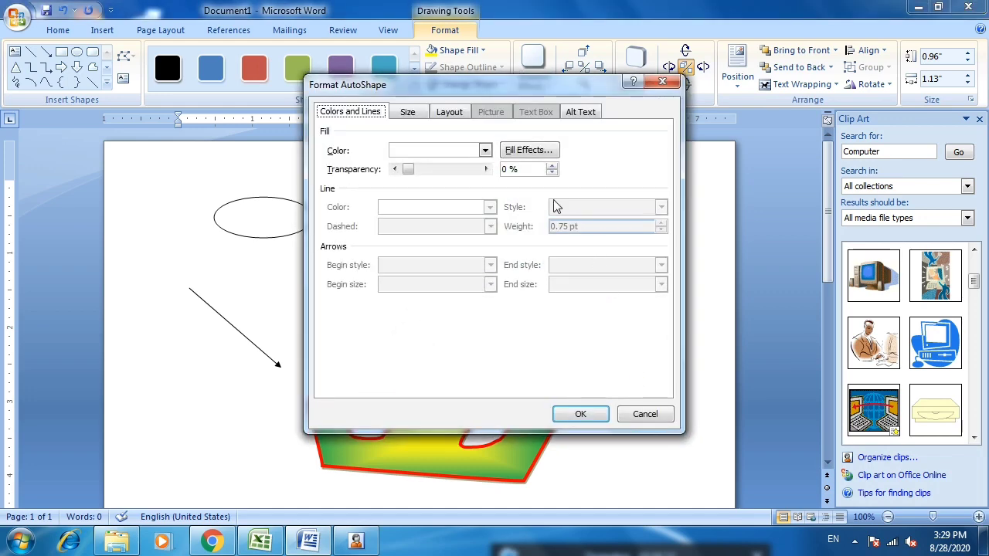
{"action": "left_click", "coordinate": [659, 82]}
{"action": "left_click", "coordinate": [650, 84]}
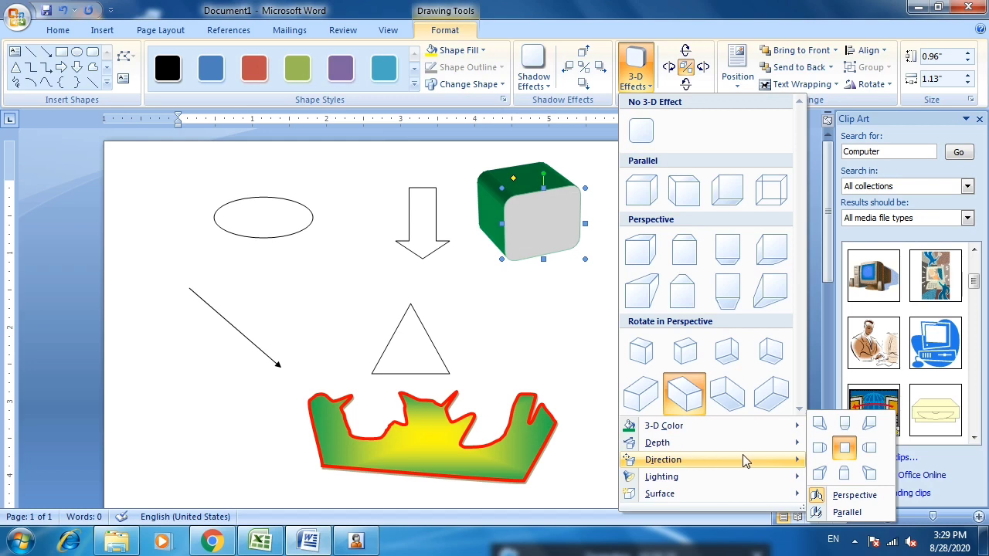
{"action": "mouse_move", "coordinate": [657, 443]}
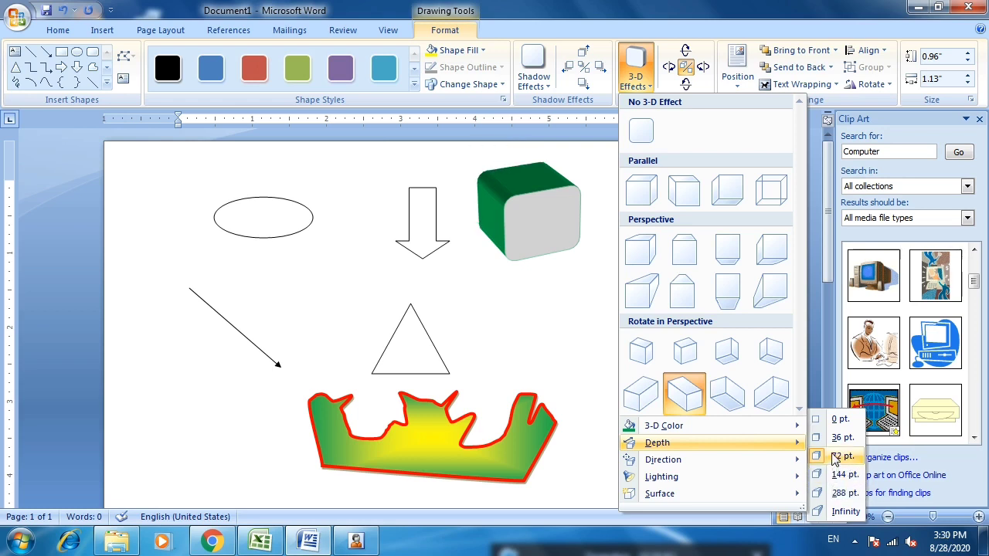
Set the cube's 3-D depth to 72 pt and apply Front Lighting
{"action": "left_click", "coordinate": [842, 456]}
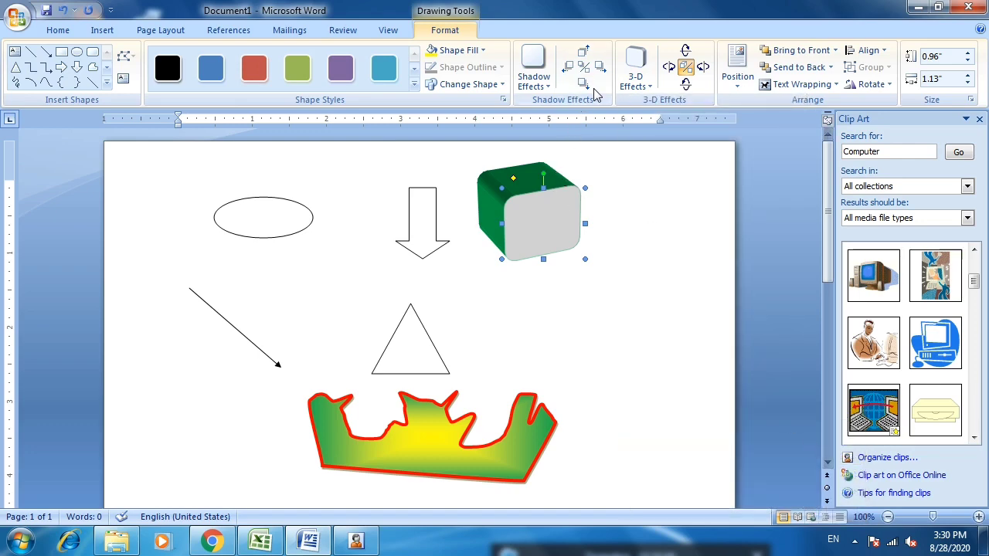
{"action": "left_click", "coordinate": [649, 87]}
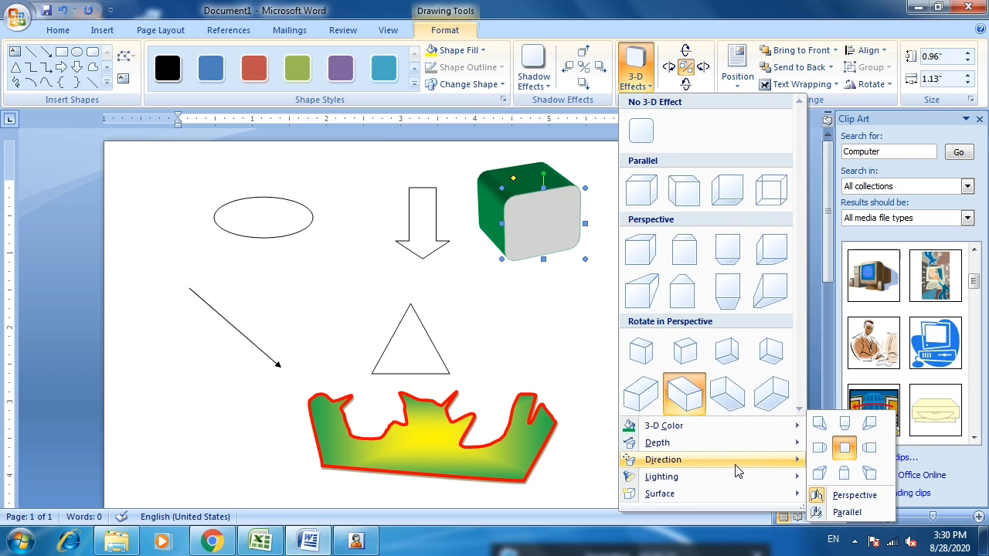
{"action": "mouse_move", "coordinate": [661, 476]}
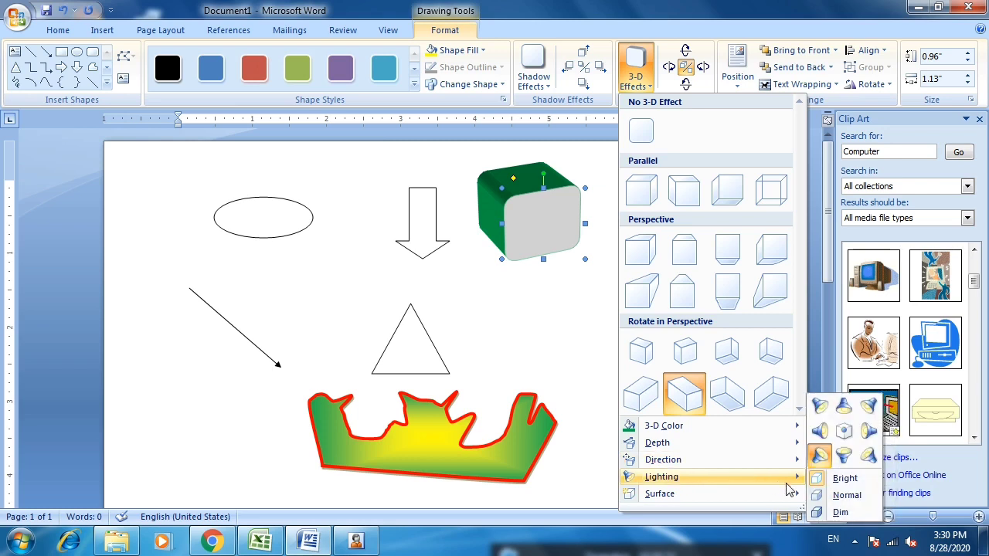
{"action": "left_click", "coordinate": [855, 437]}
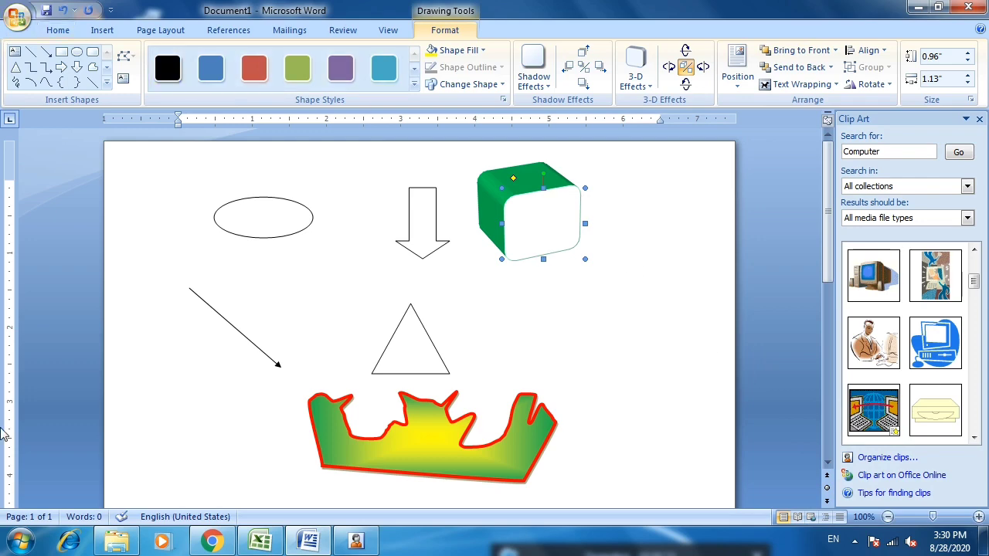
Shift the green cube down and to the right and enlarge it slightly
{"action": "left_click", "coordinate": [591, 247]}
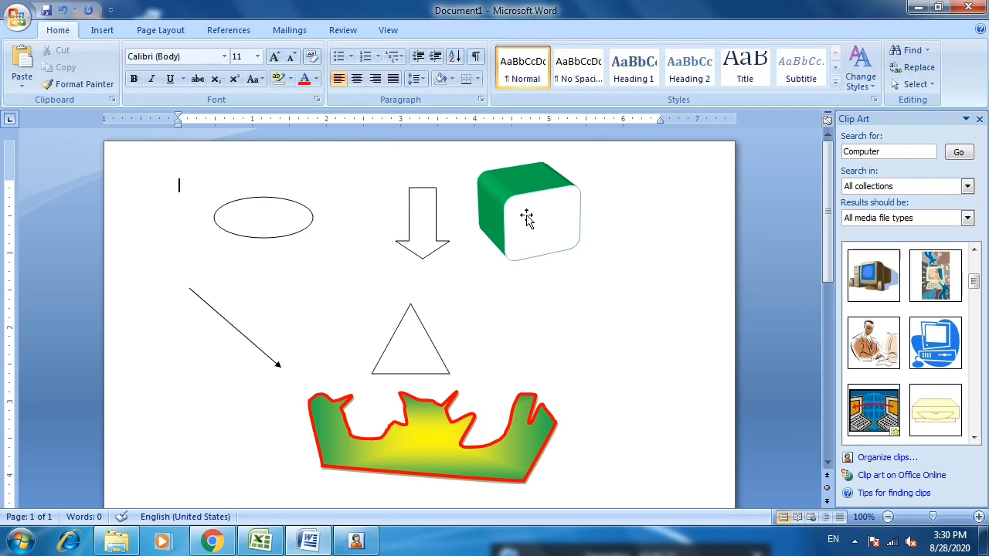
{"action": "left_click", "coordinate": [526, 219]}
{"action": "left_click_drag", "start_coordinate": [535, 268], "coordinate": [537, 284]}
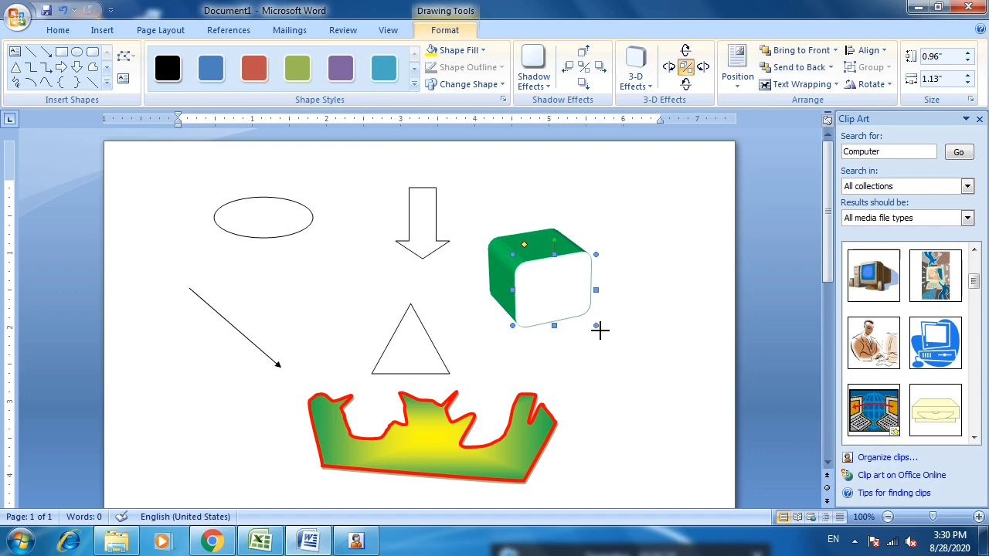
{"action": "left_click_drag", "start_coordinate": [609, 333], "coordinate": [609, 334]}
Delete the down arrow and the triangle
{"action": "left_click", "coordinate": [448, 251]}
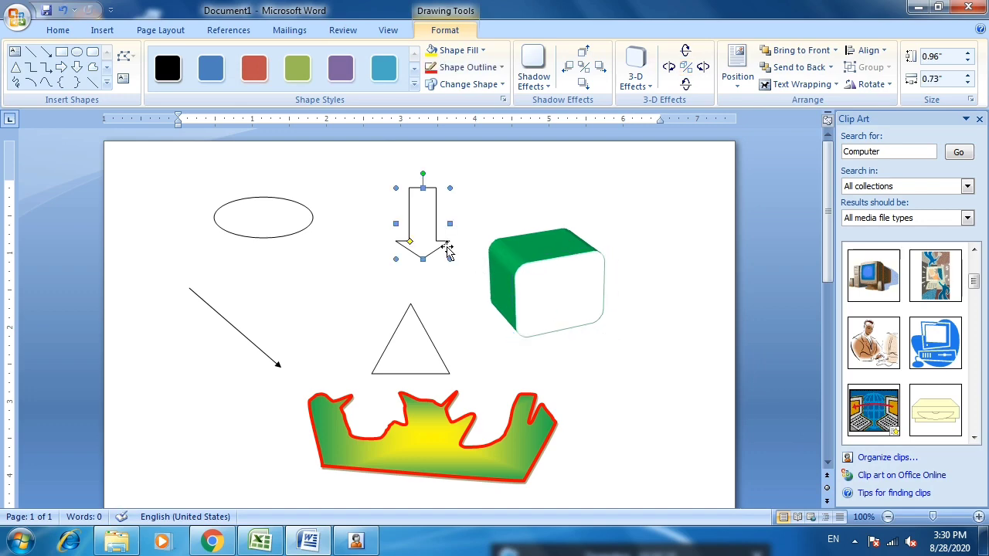
{"action": "key", "text": "Delete"}
{"action": "left_click", "coordinate": [414, 351]}
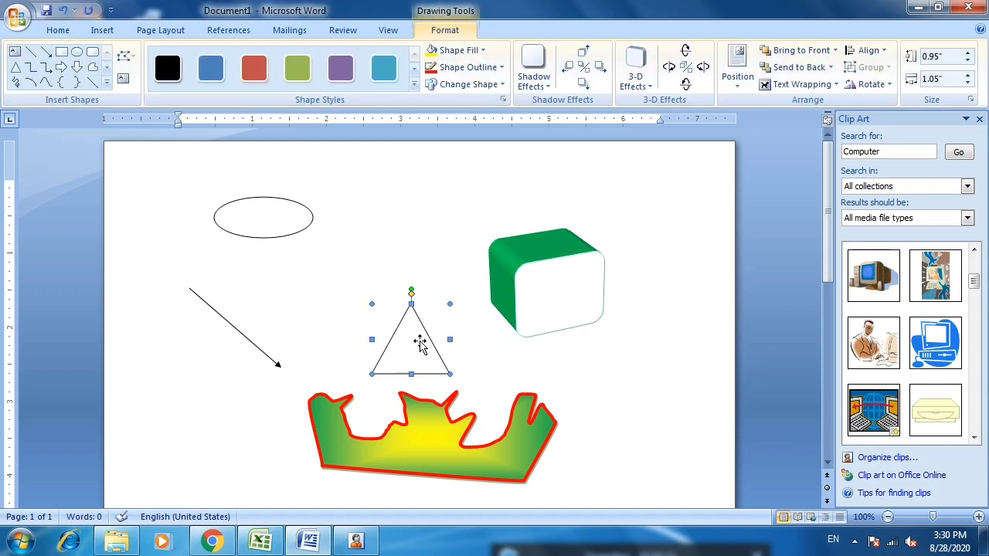
{"action": "key", "text": "Delete"}
Move the cube up, resize it to 1.46" by 1.77", and give it a Plastic surface
{"action": "left_click", "coordinate": [530, 287]}
{"action": "left_click_drag", "start_coordinate": [397, 250], "coordinate": [398, 251]}
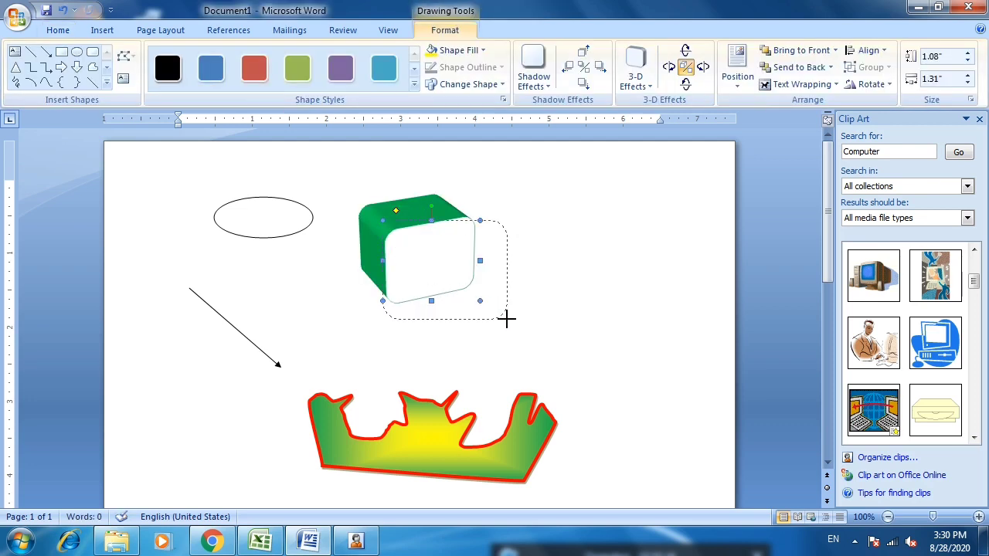
{"action": "left_click_drag", "start_coordinate": [506, 316], "coordinate": [513, 327]}
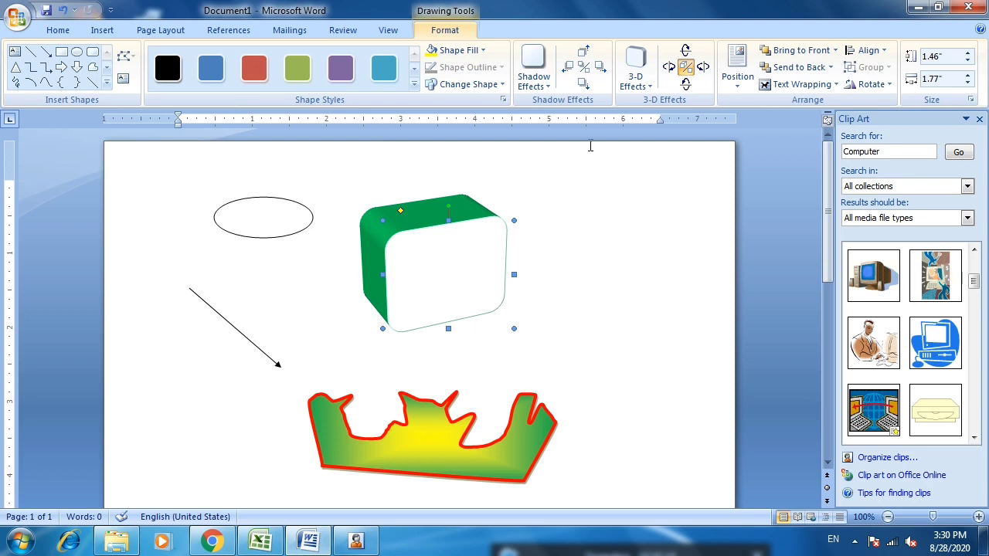
{"action": "left_click", "coordinate": [635, 74]}
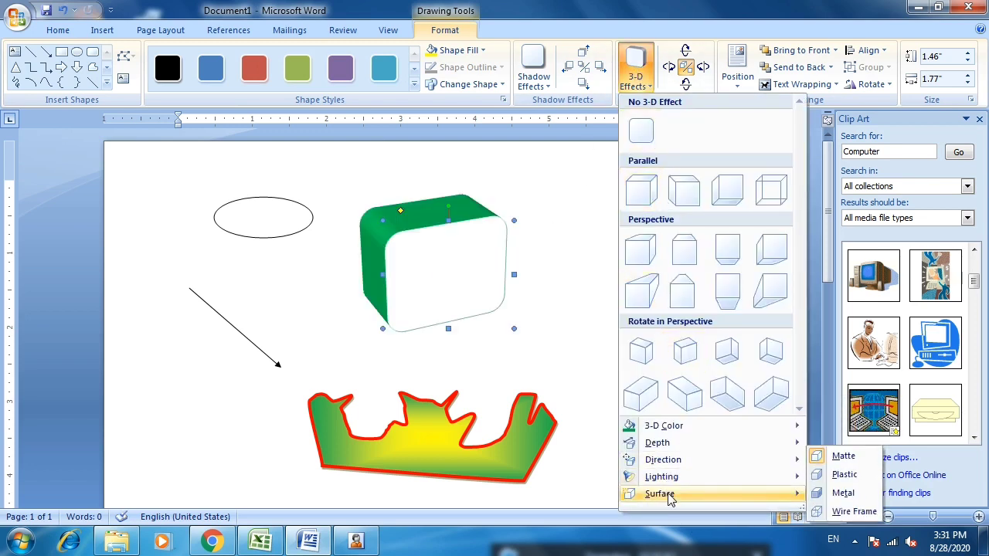
{"action": "mouse_move", "coordinate": [672, 494]}
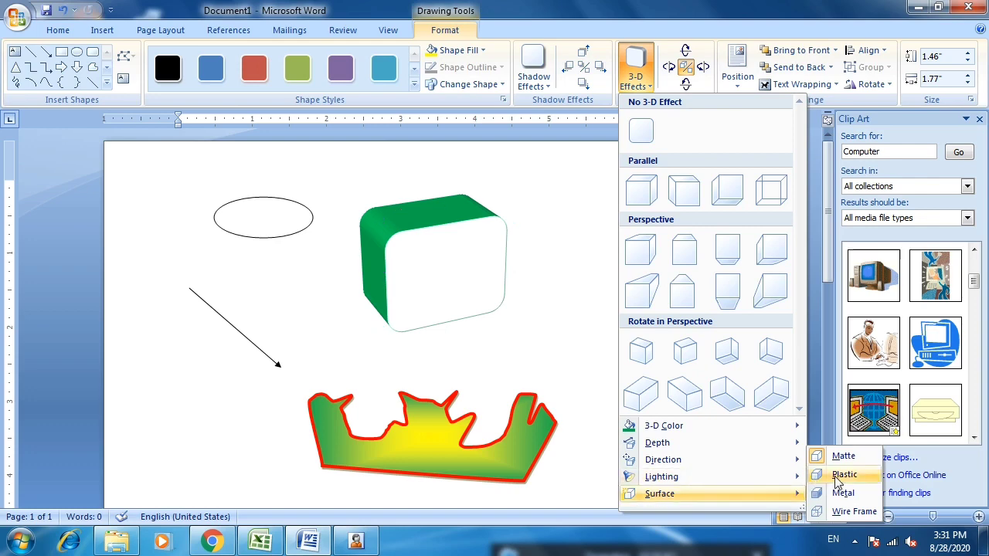
{"action": "left_click", "coordinate": [840, 475]}
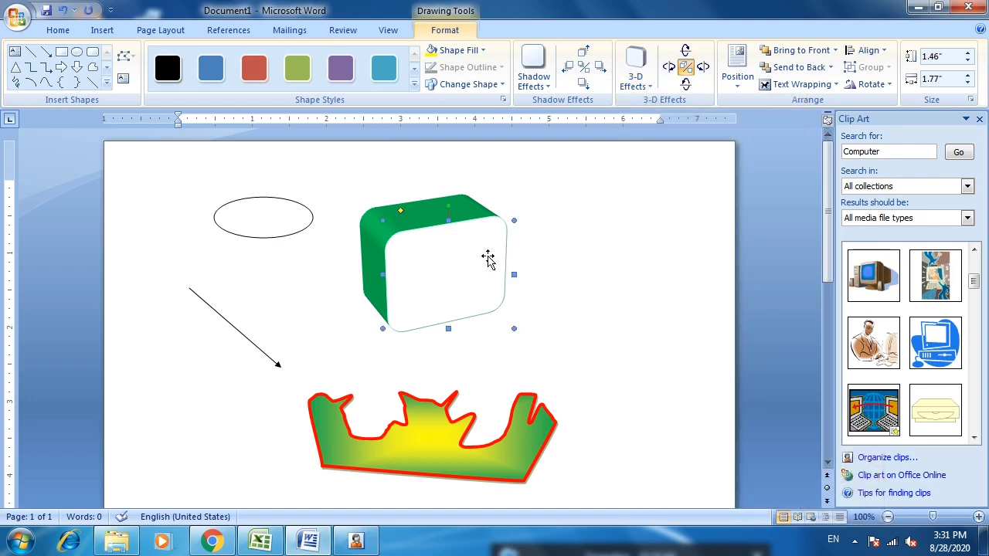
Open Format AutoShape for the cube, glance at Fill Effects, then close it
{"action": "right_click", "coordinate": [479, 256]}
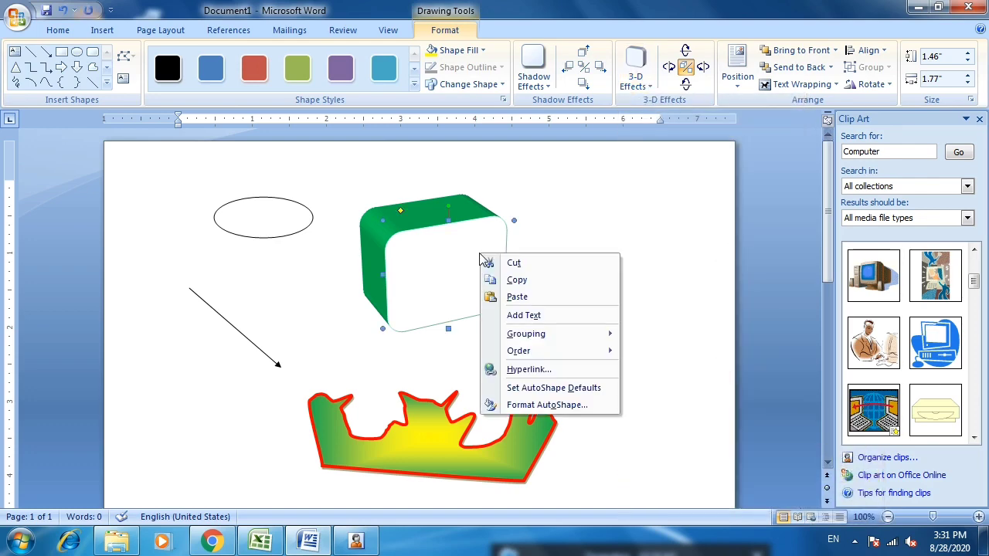
{"action": "left_click", "coordinate": [516, 406]}
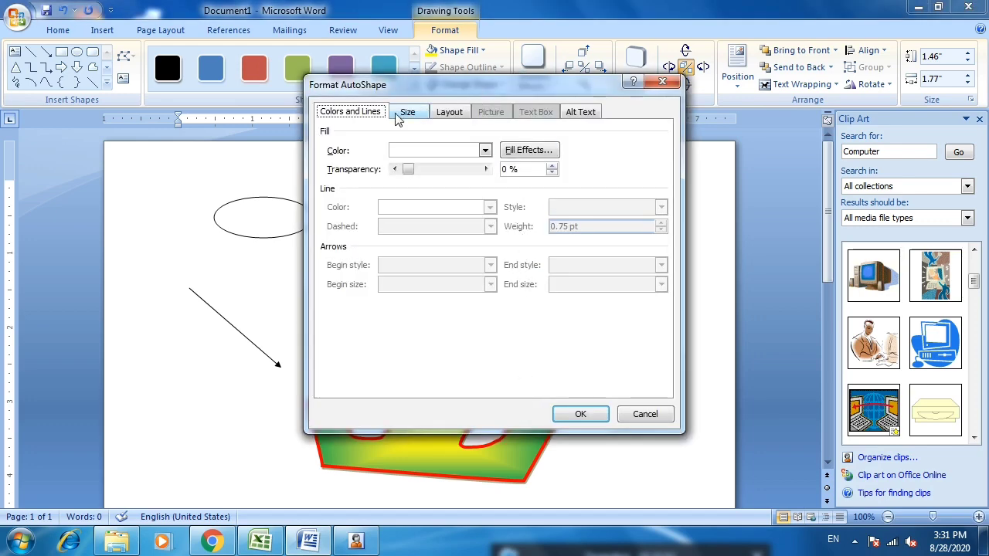
{"action": "left_click", "coordinate": [485, 151]}
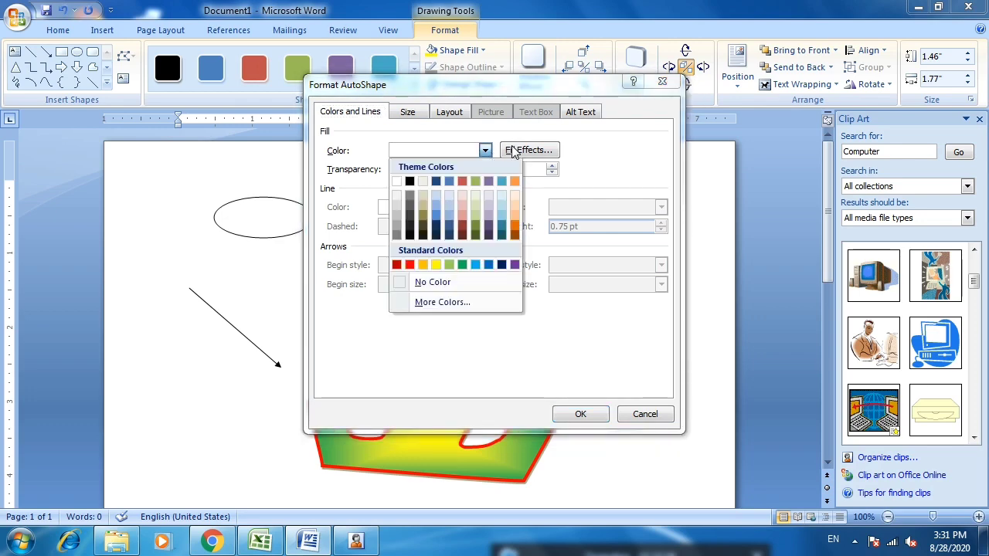
{"action": "left_click", "coordinate": [513, 150]}
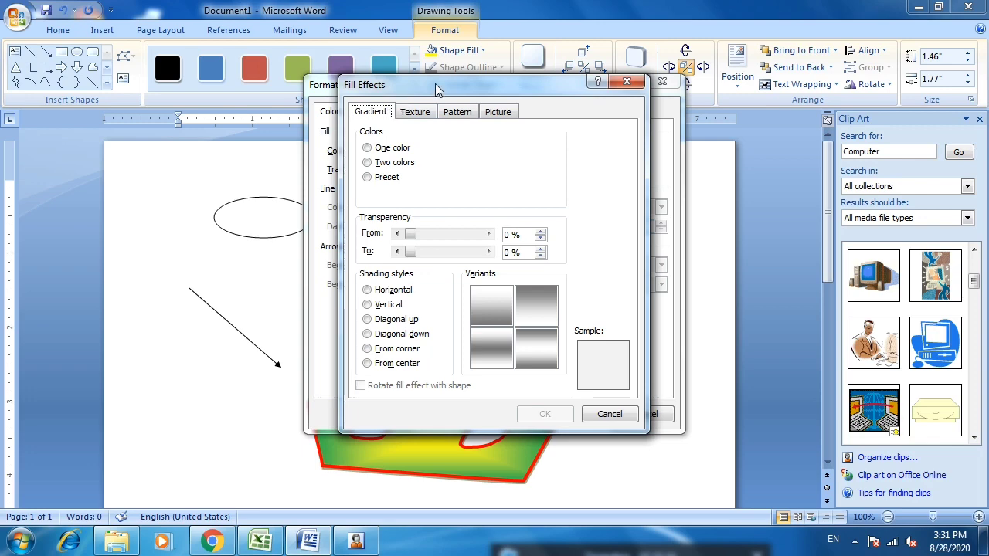
{"action": "left_click", "coordinate": [627, 81]}
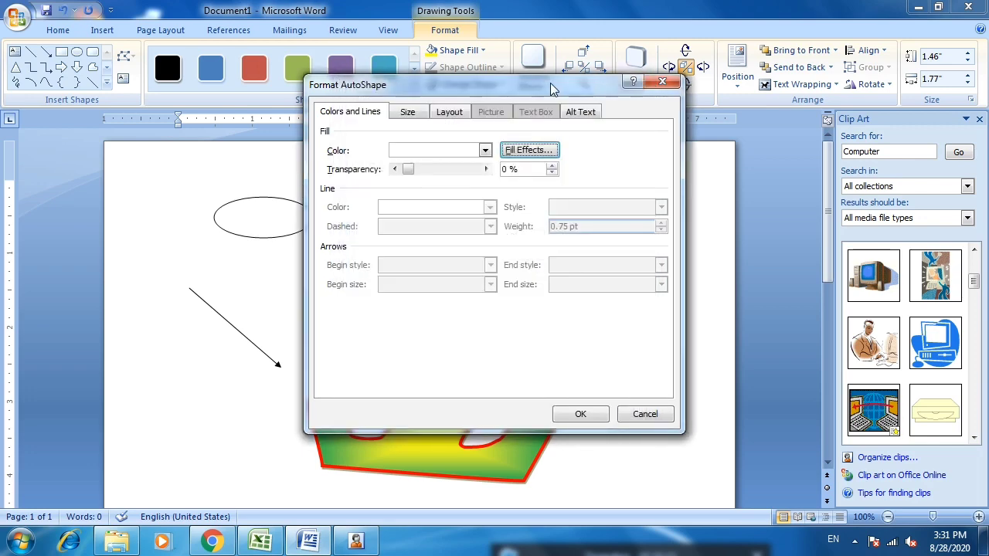
{"action": "left_click_drag", "start_coordinate": [551, 89], "coordinate": [719, 91]}
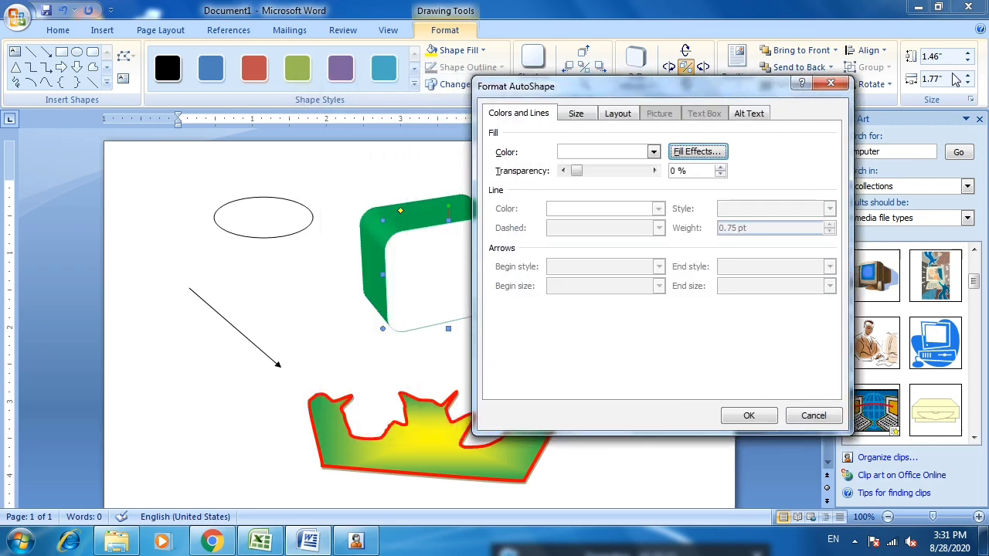
{"action": "left_click", "coordinate": [839, 85]}
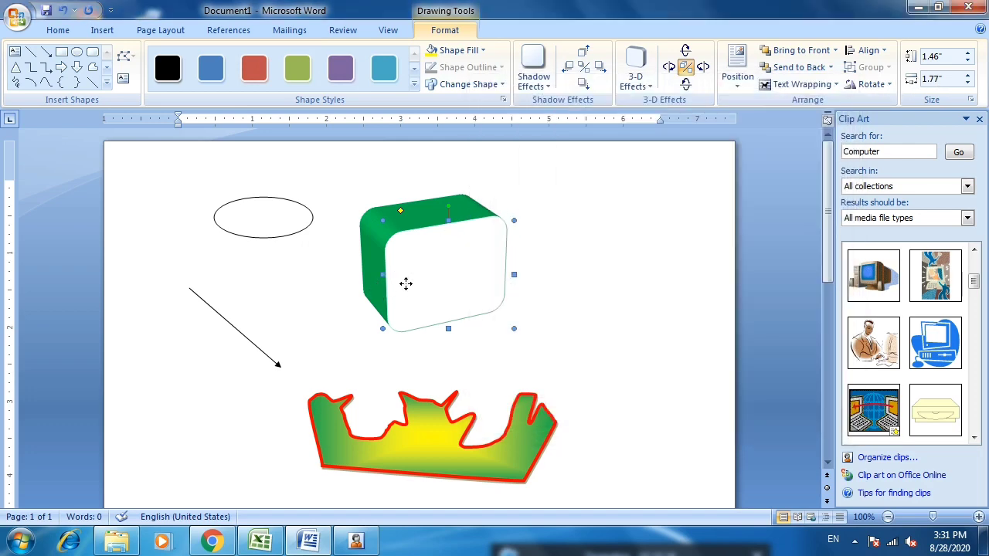
Reopen Format AutoShape, browse its tabs, and open Fill Effects from Colors and Lines
{"action": "right_click", "coordinate": [406, 284]}
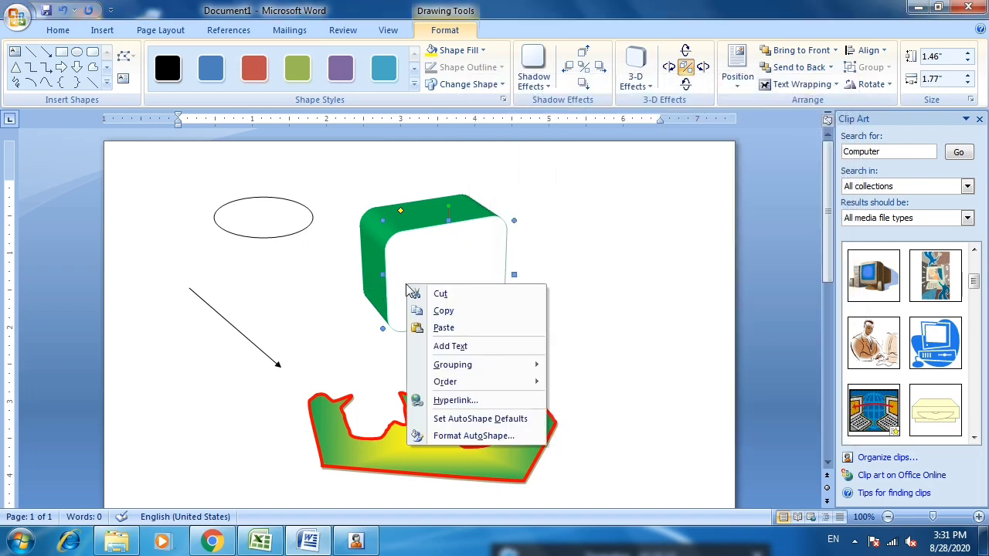
{"action": "left_click", "coordinate": [442, 435]}
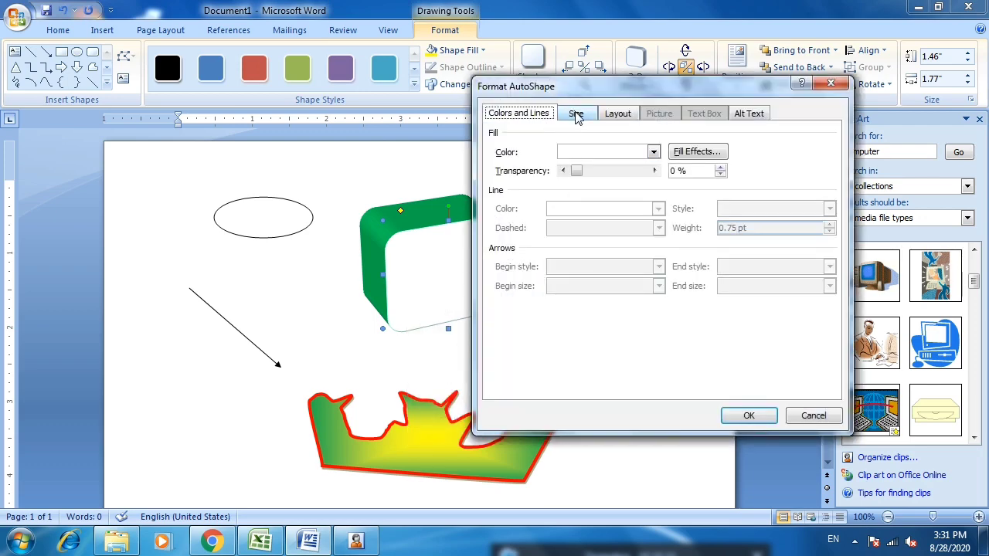
{"action": "left_click", "coordinate": [627, 116]}
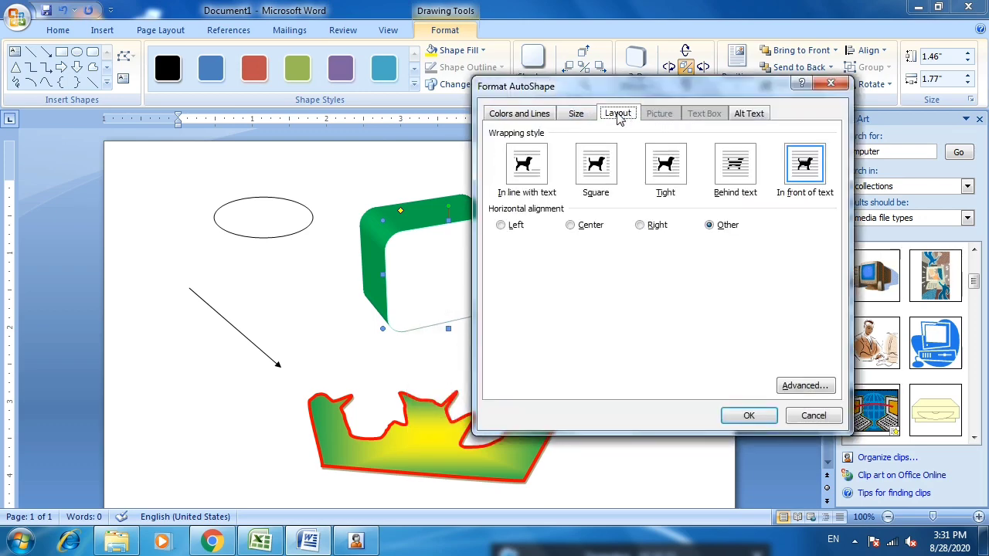
{"action": "left_click", "coordinate": [585, 115]}
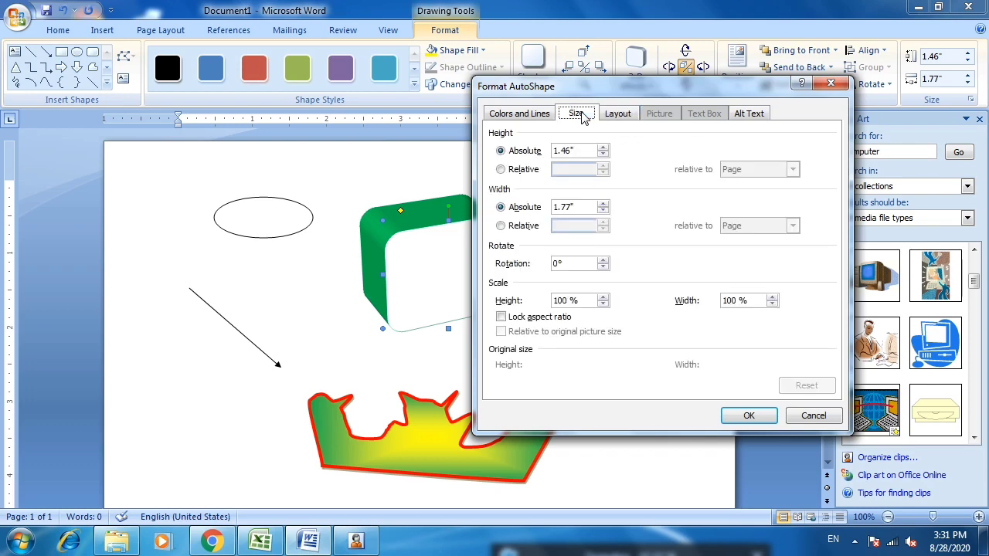
{"action": "left_click", "coordinate": [539, 116]}
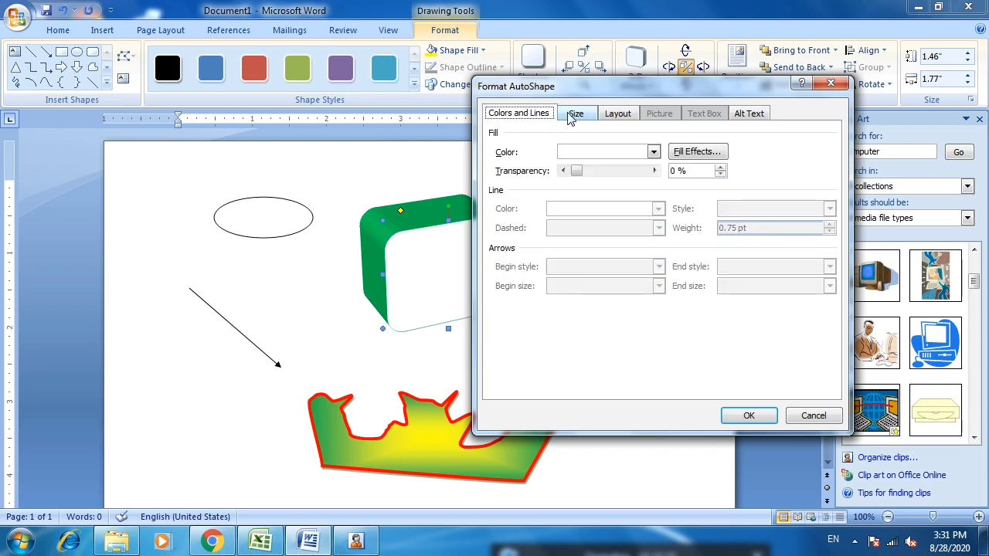
{"action": "left_click", "coordinate": [573, 116]}
{"action": "left_click", "coordinate": [618, 114]}
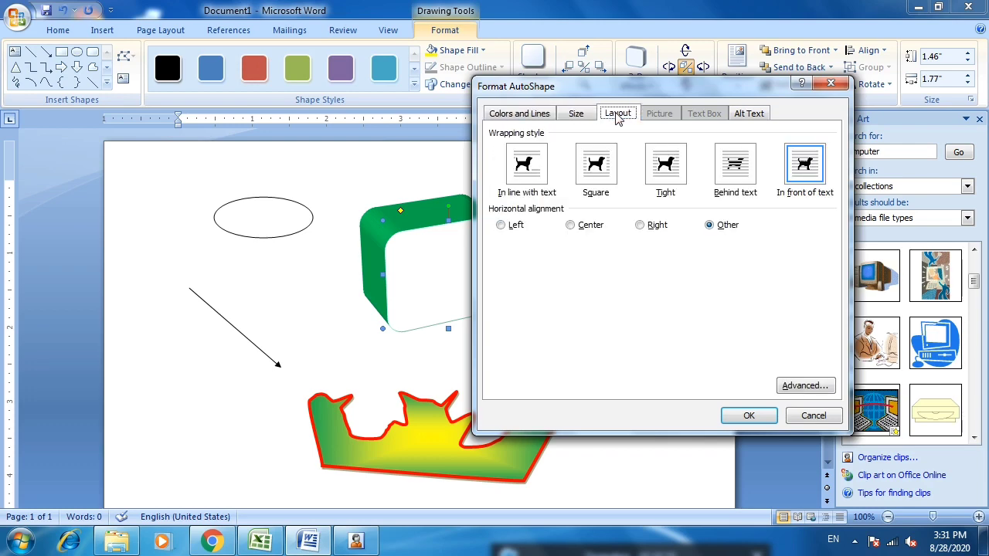
{"action": "left_click", "coordinate": [749, 116]}
{"action": "left_click", "coordinate": [545, 116]}
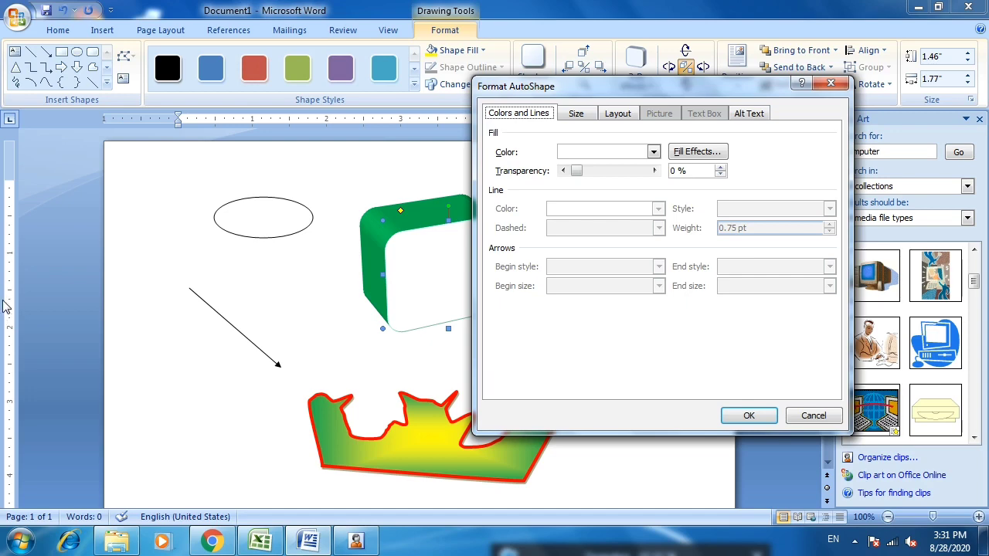
{"action": "left_click", "coordinate": [680, 154]}
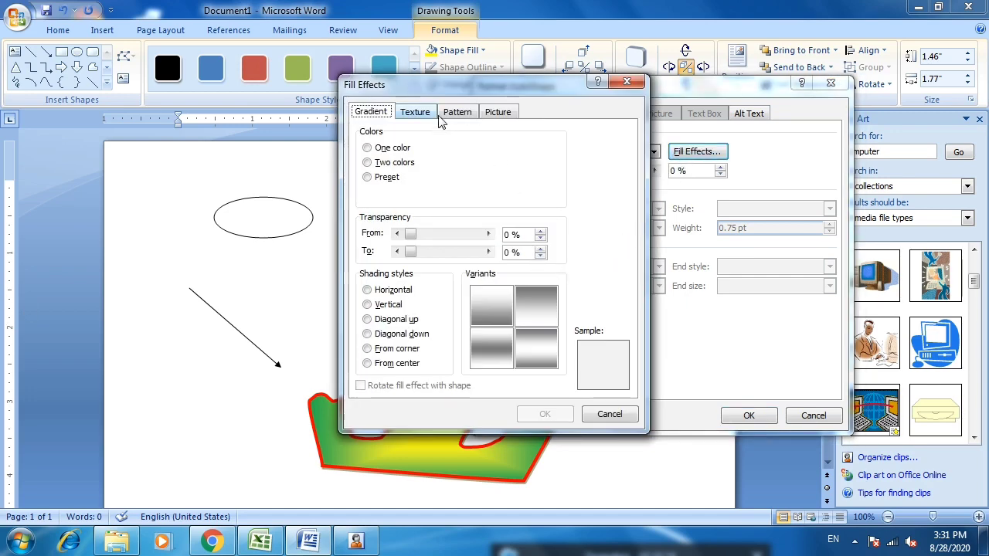
Try a light green and yellow two-colour gradient, then switch back to one colour
{"action": "left_click", "coordinate": [380, 164]}
{"action": "left_click", "coordinate": [487, 166]}
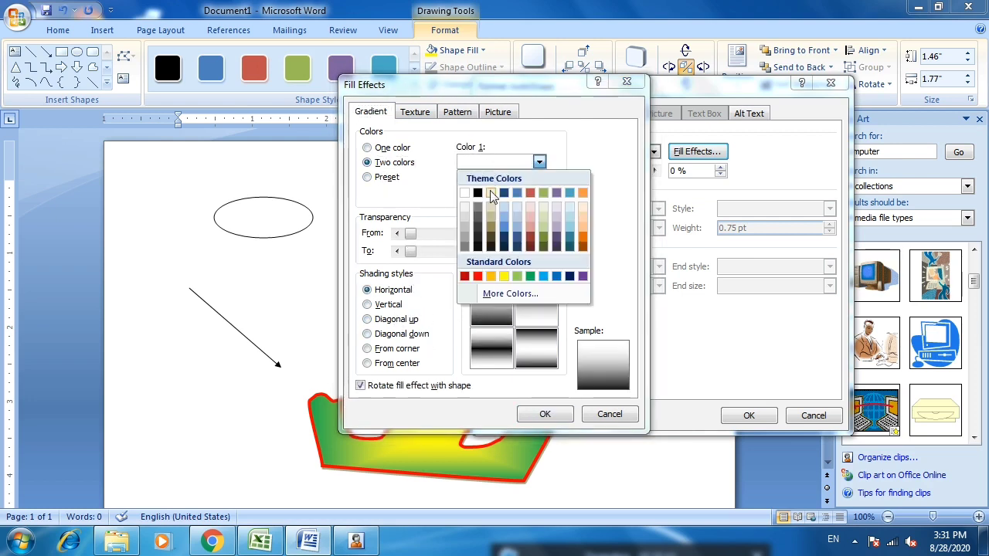
{"action": "left_click", "coordinate": [517, 277]}
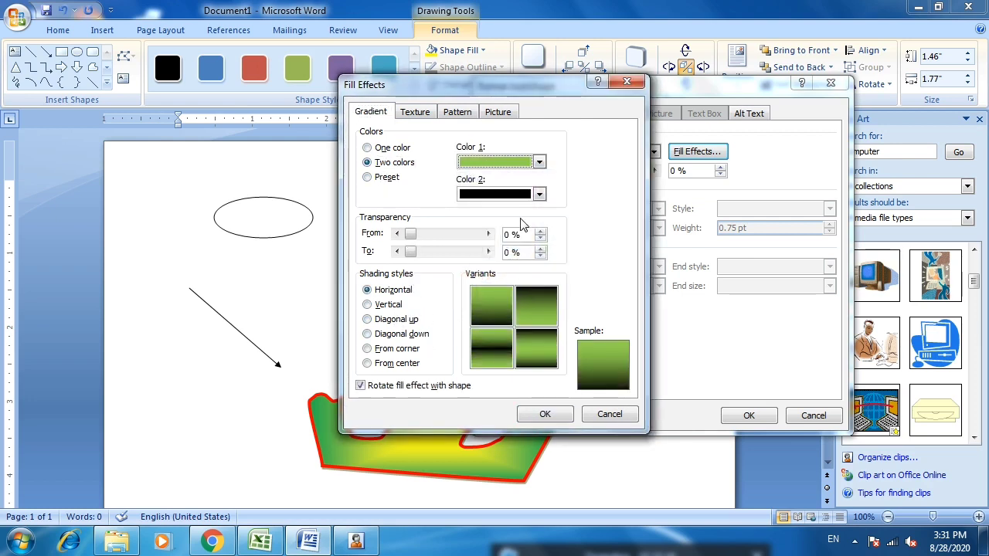
{"action": "left_click", "coordinate": [538, 194]}
{"action": "left_click", "coordinate": [503, 309]}
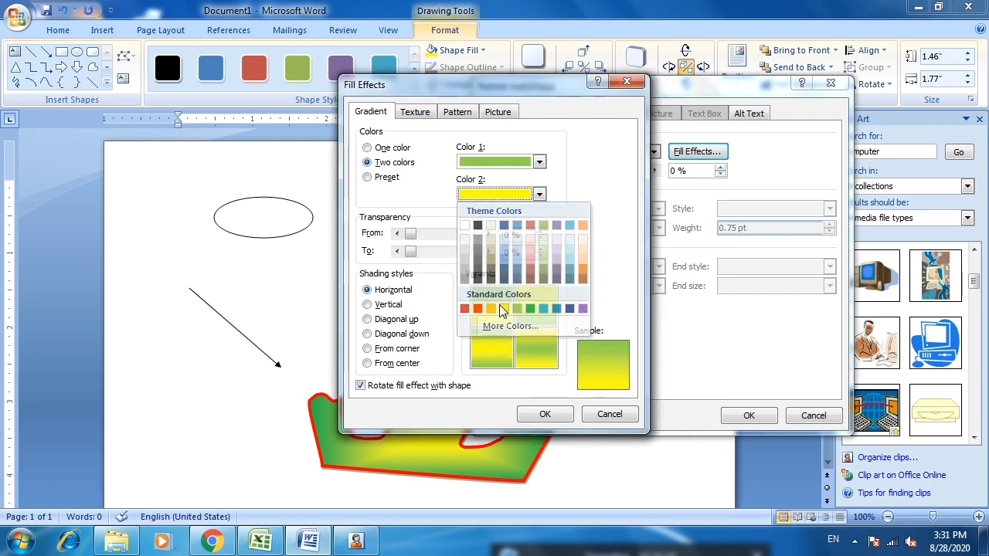
{"action": "left_click", "coordinate": [368, 147]}
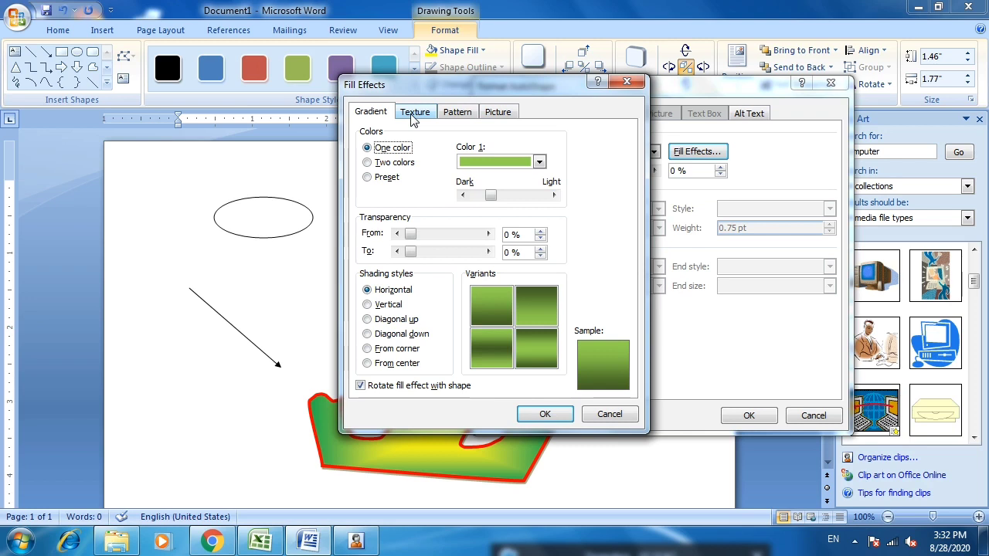
Apply the Water droplets texture as the shape's fill and close both dialogs
{"action": "left_click", "coordinate": [414, 114]}
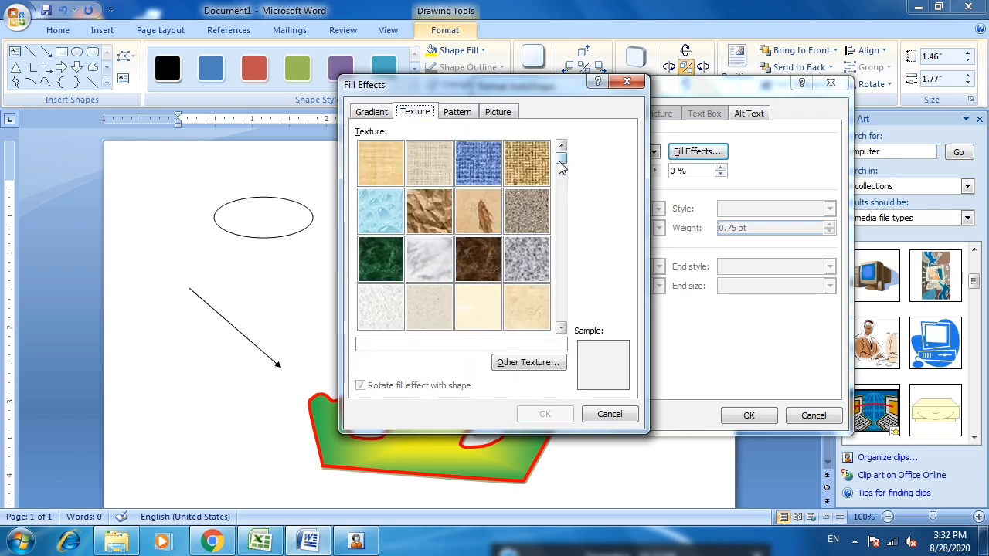
{"action": "left_click_drag", "start_coordinate": [561, 167], "coordinate": [566, 214]}
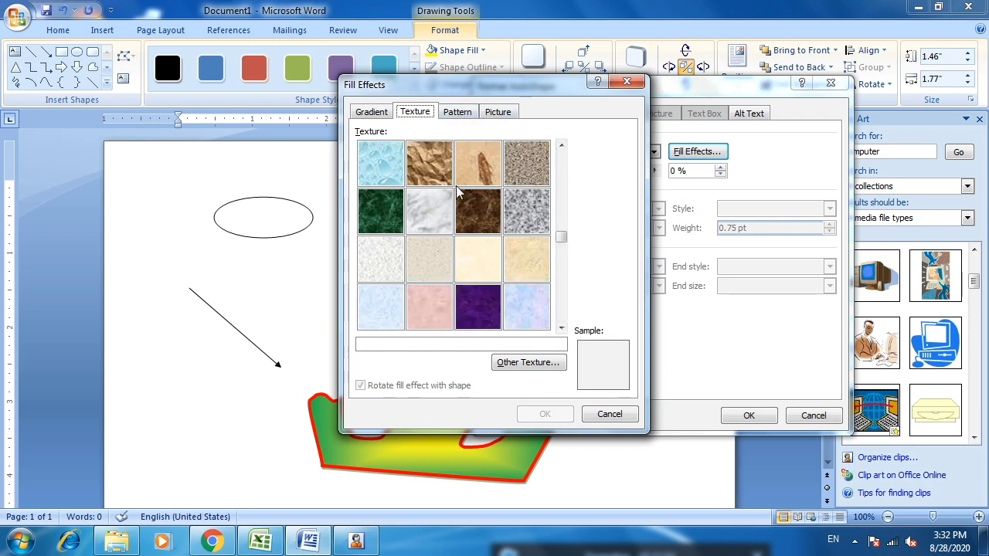
{"action": "left_click", "coordinate": [392, 179]}
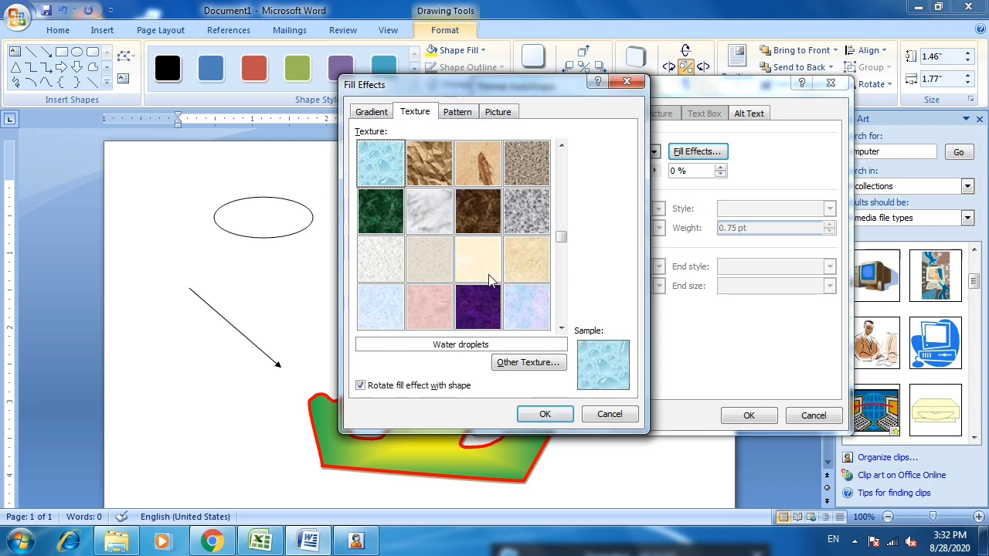
{"action": "left_click", "coordinate": [544, 417]}
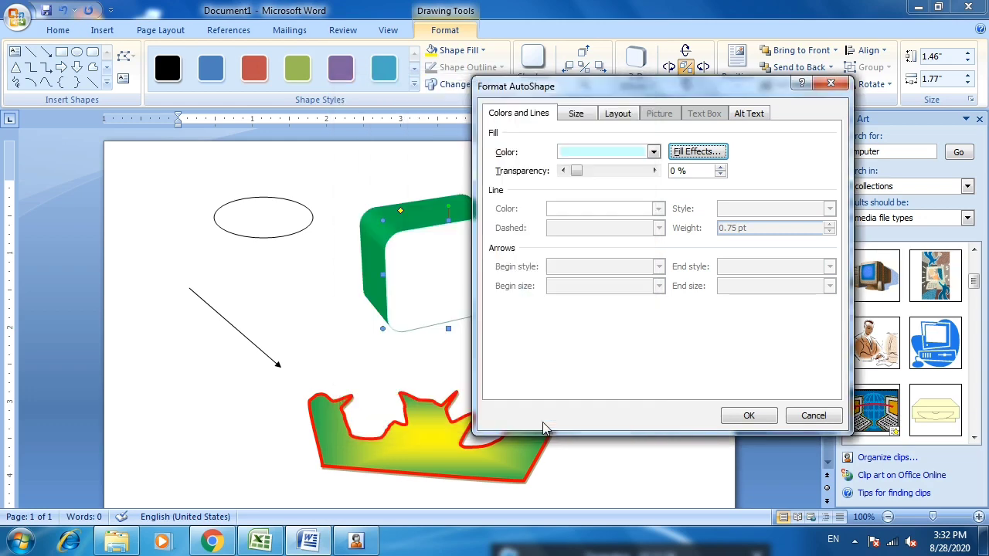
{"action": "left_click", "coordinate": [748, 416]}
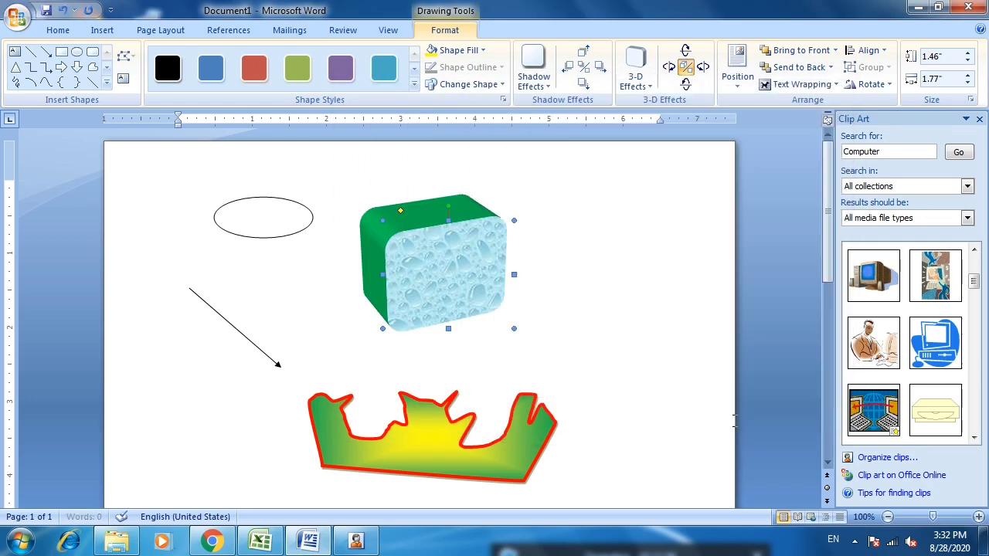
Fill the cube's face with the 3-nature-wallpaper-mountain picture from the FLOWER folder
{"action": "right_click", "coordinate": [403, 293]}
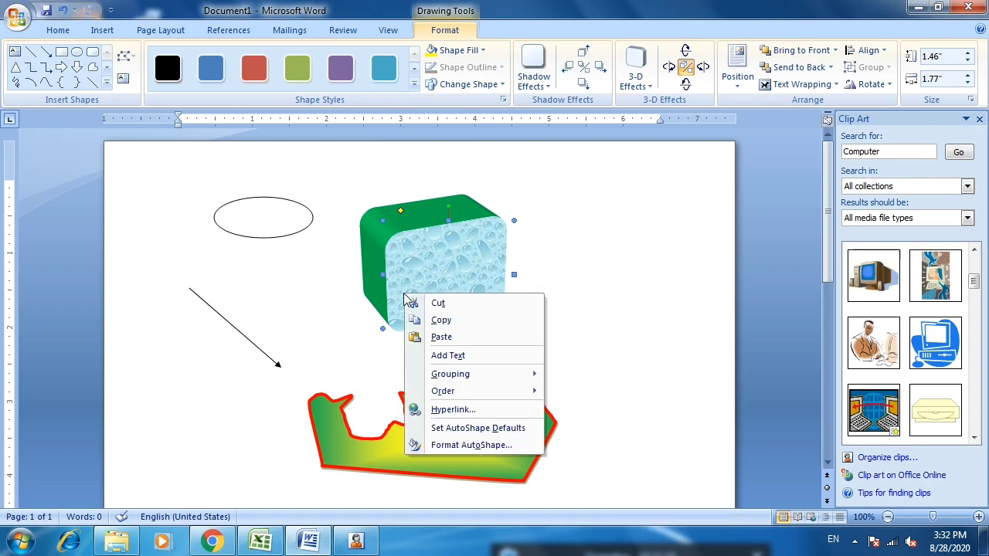
{"action": "left_click", "coordinate": [457, 446]}
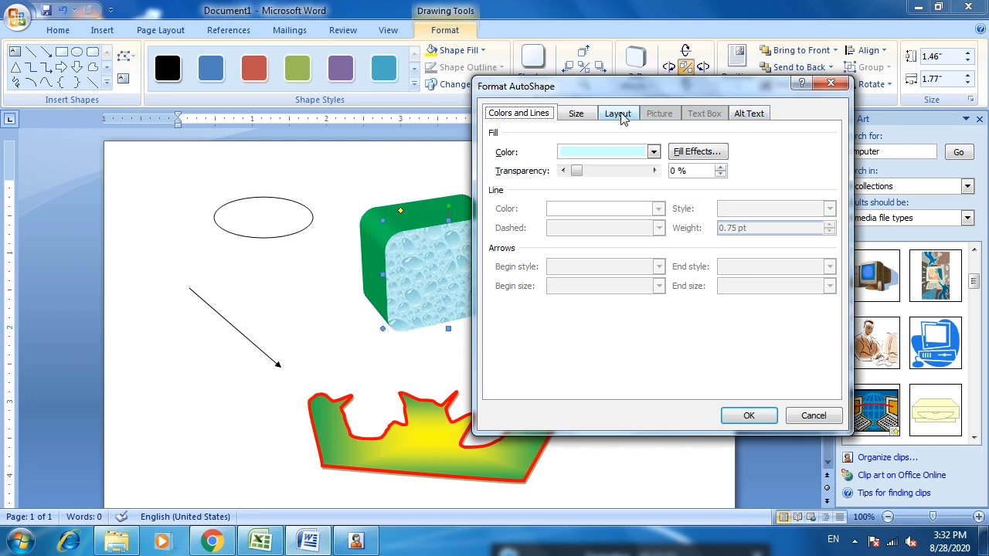
{"action": "left_click", "coordinate": [682, 153]}
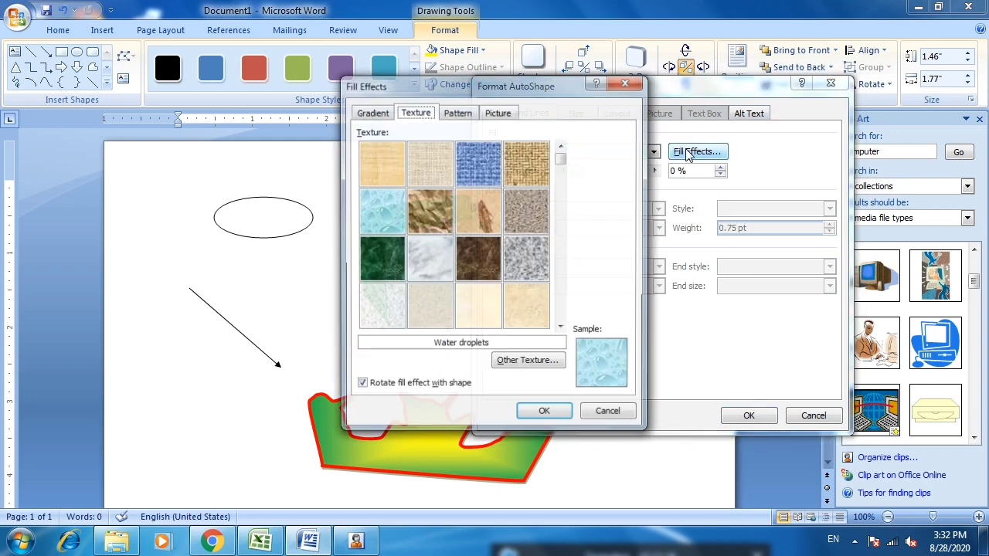
{"action": "left_click", "coordinate": [498, 114]}
{"action": "left_click", "coordinate": [519, 299]}
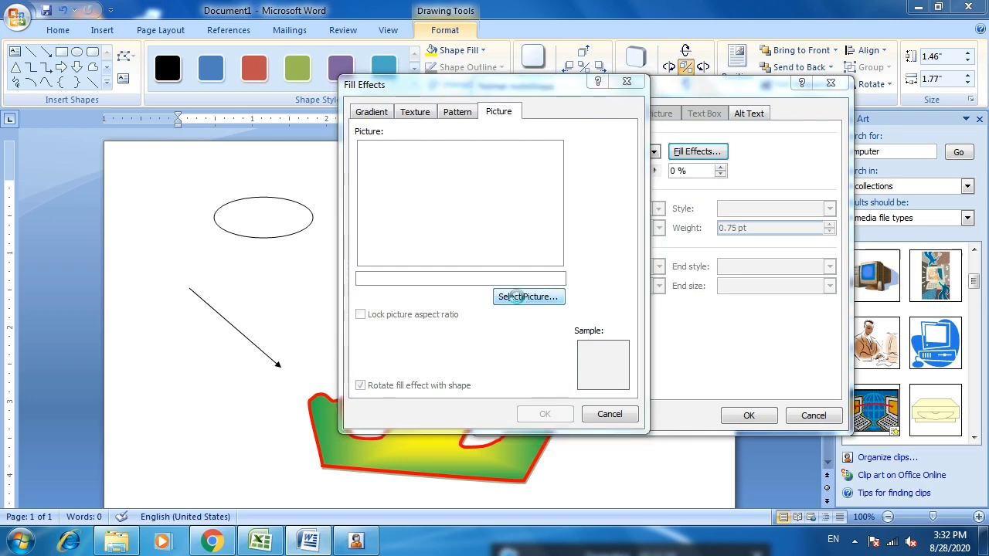
{"action": "left_click", "coordinate": [685, 231]}
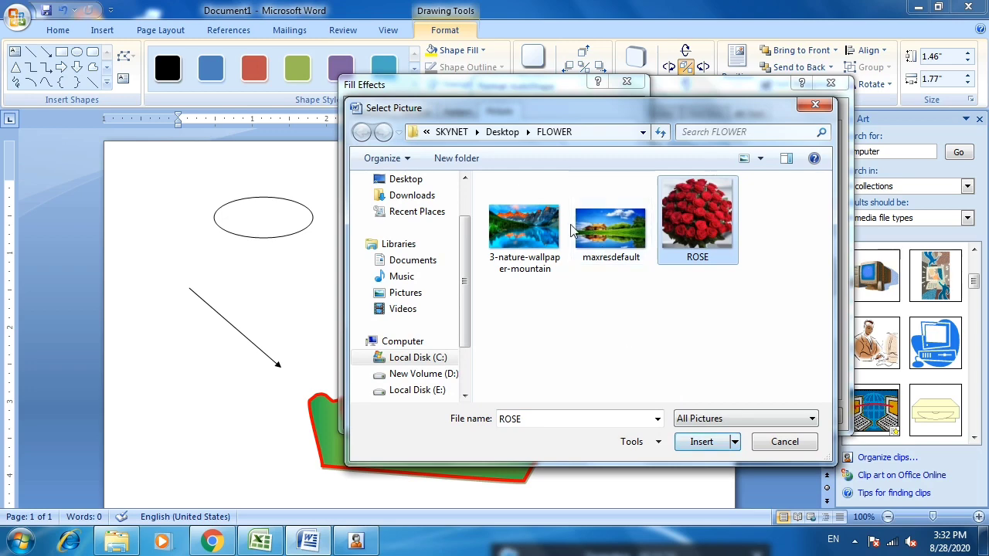
{"action": "left_click", "coordinate": [544, 230]}
{"action": "left_click", "coordinate": [700, 441]}
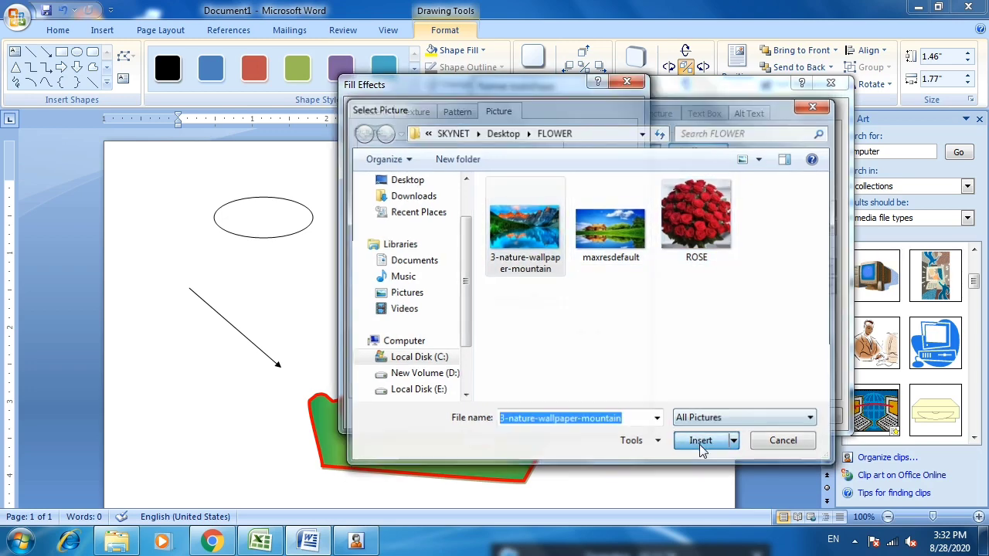
{"action": "left_click", "coordinate": [546, 416]}
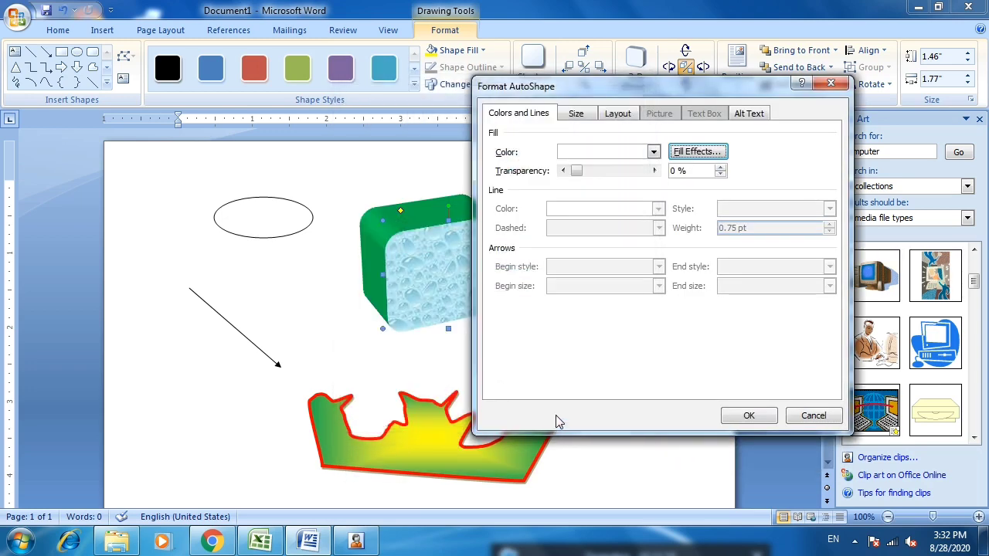
{"action": "left_click", "coordinate": [734, 417]}
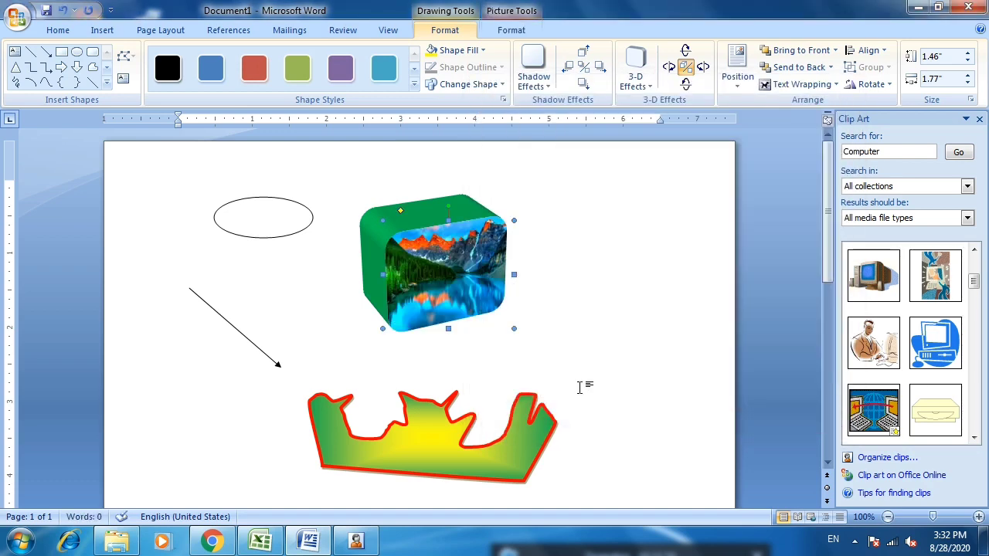
{"action": "left_click", "coordinate": [516, 319]}
{"action": "left_click", "coordinate": [440, 285]}
Open the picture shape's formatting settings from its shortcut menu, then close them unchanged
{"action": "right_click", "coordinate": [441, 286]}
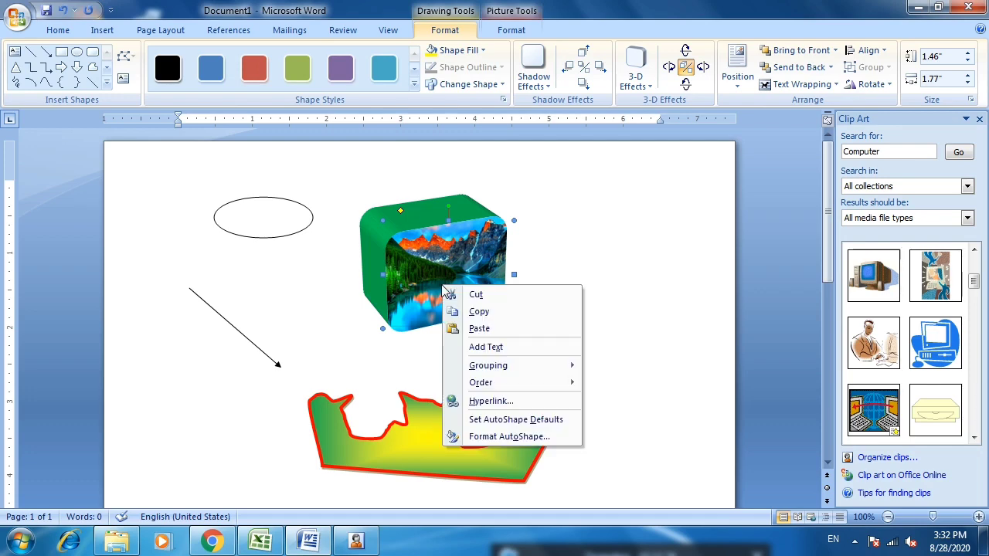
{"action": "left_click", "coordinate": [489, 436]}
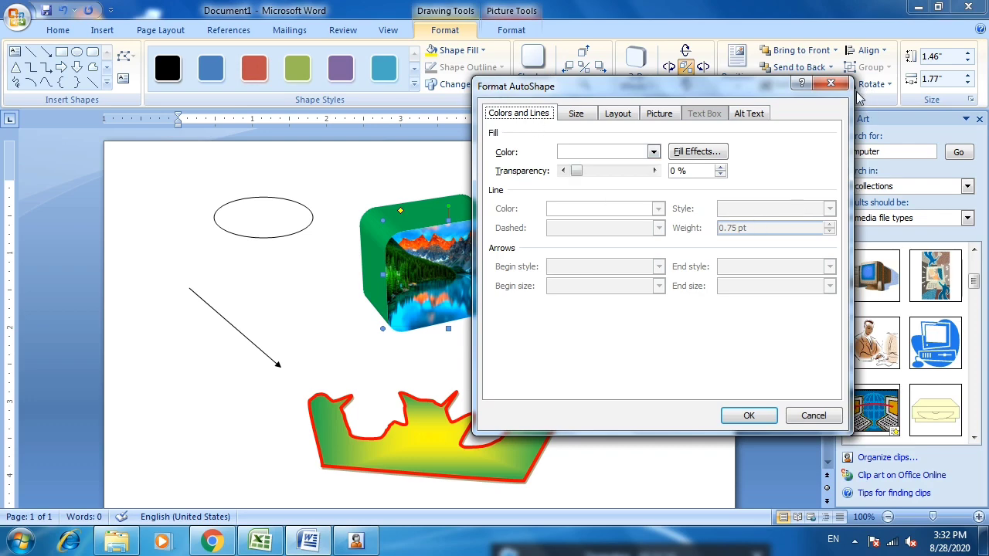
{"action": "left_click", "coordinate": [831, 83]}
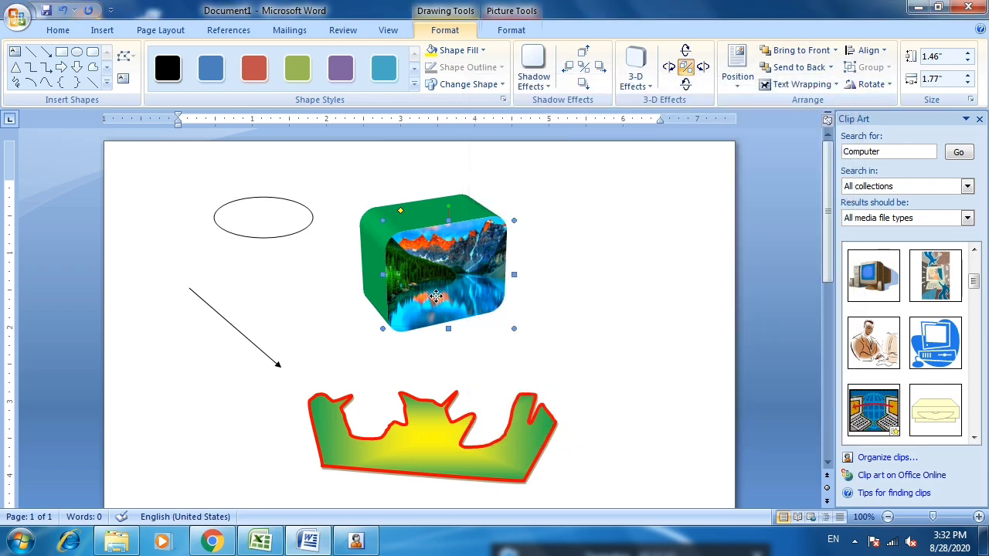
Shift the mountain-picture 3-D block right, resize it to 1.82" by 2.54", then deselect it
{"action": "left_click_drag", "start_coordinate": [436, 296], "coordinate": [516, 308]}
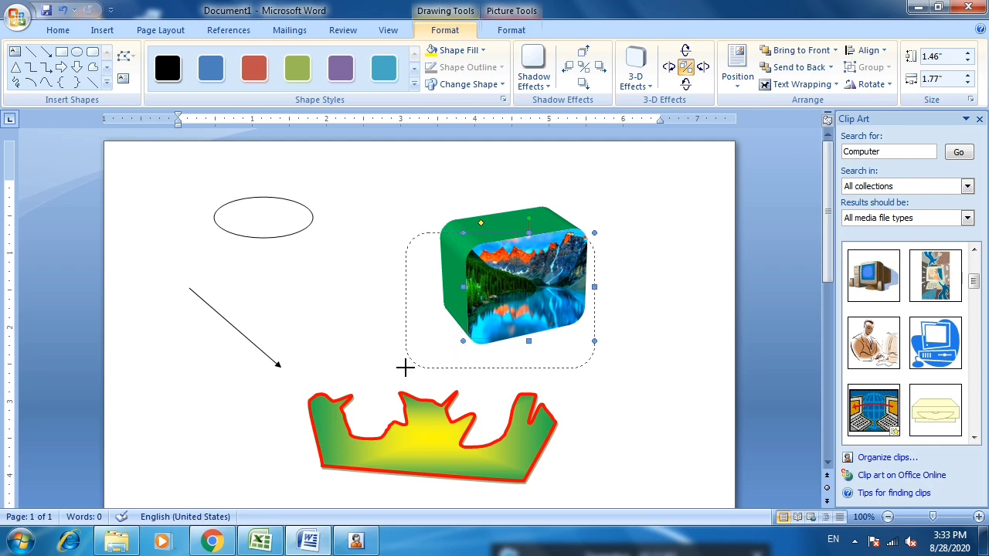
{"action": "left_click_drag", "start_coordinate": [405, 367], "coordinate": [405, 368]}
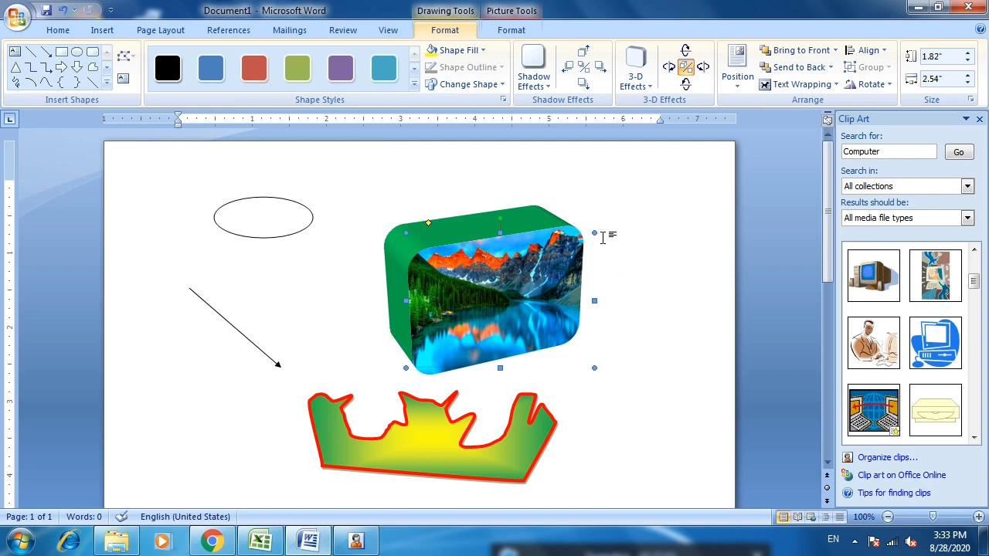
{"action": "left_click", "coordinate": [496, 33]}
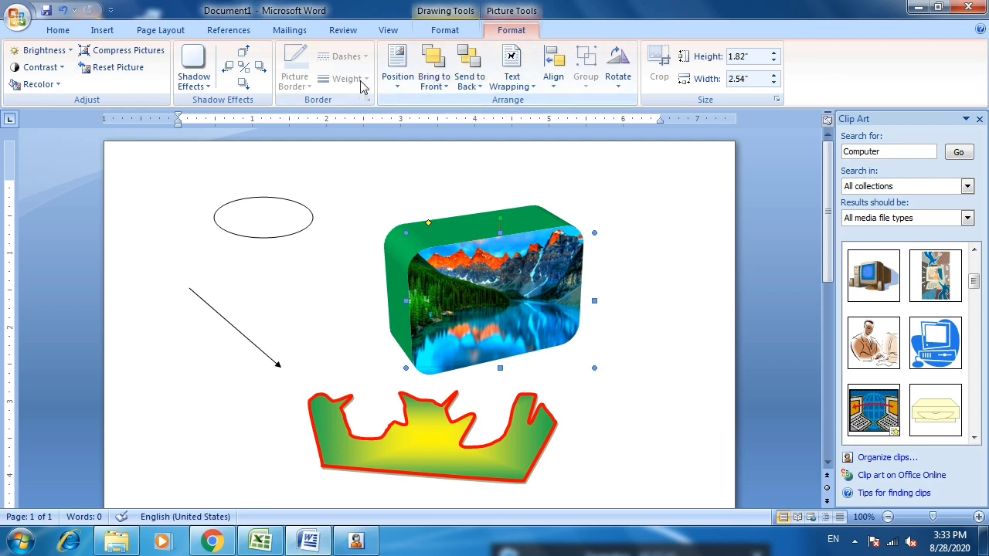
{"action": "left_click", "coordinate": [444, 30]}
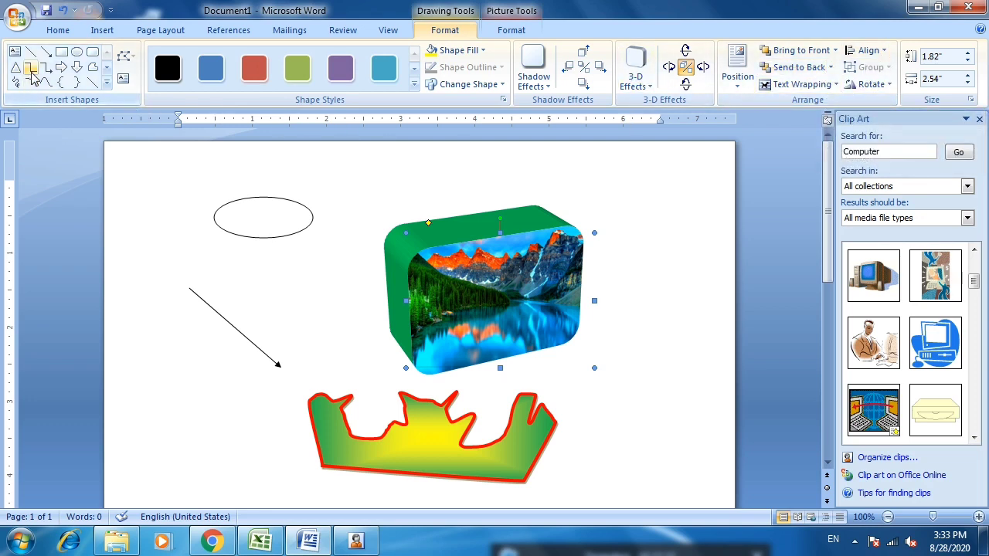
{"action": "left_click", "coordinate": [652, 300]}
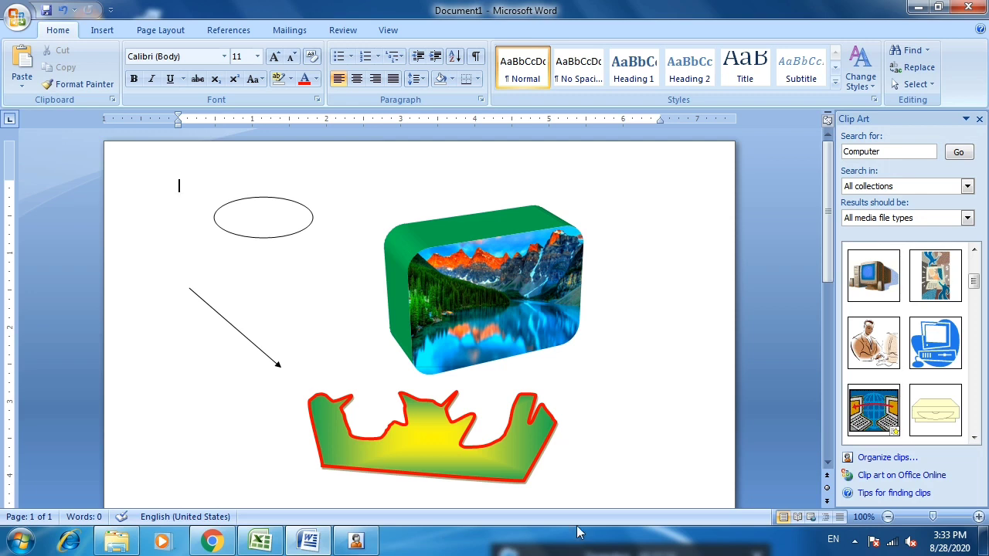
Select everything with Ctrl+A and delete the oval, arrow, 3-D block and crown
{"action": "key", "text": "ctrl+a"}
{"action": "key", "text": "Delete"}
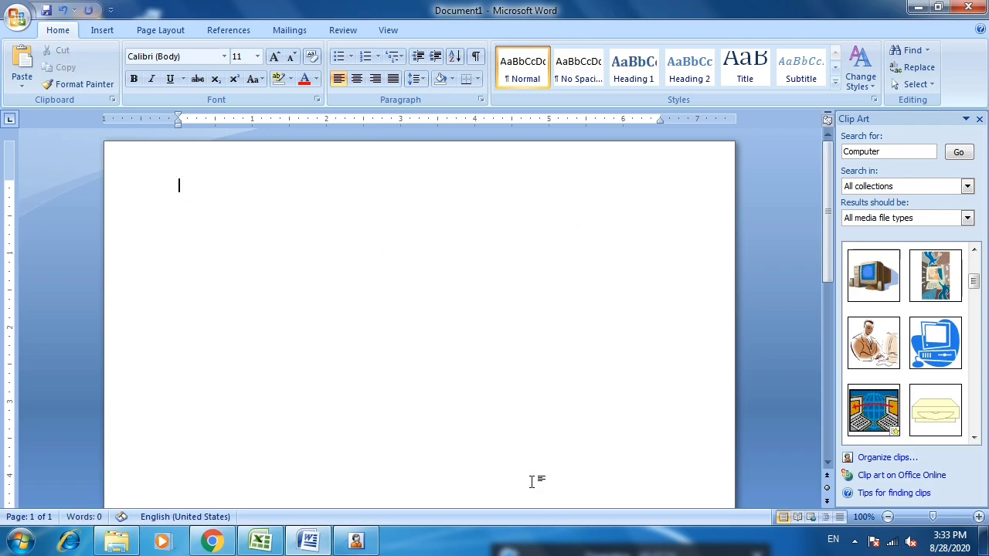
{"action": "left_click", "coordinate": [103, 29]}
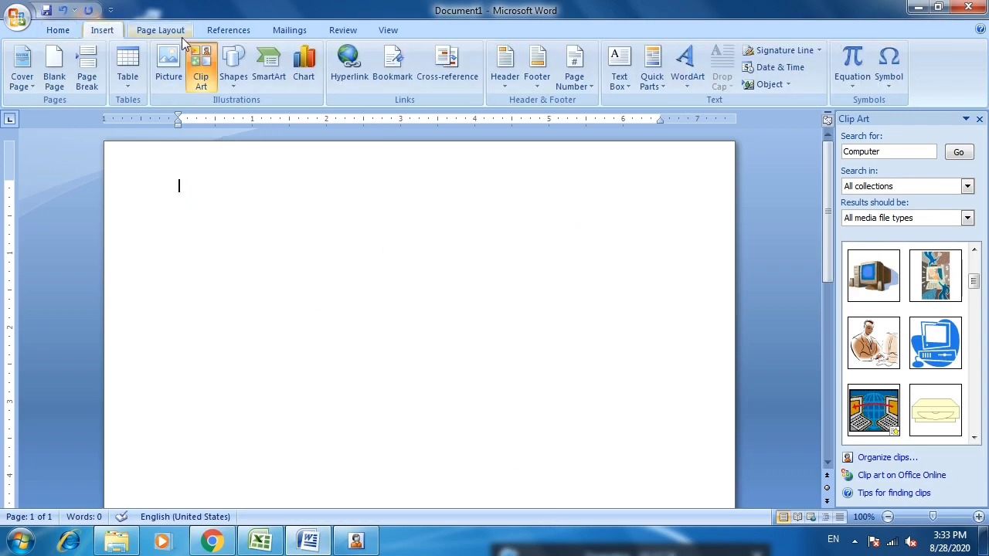
{"action": "left_click", "coordinate": [232, 85]}
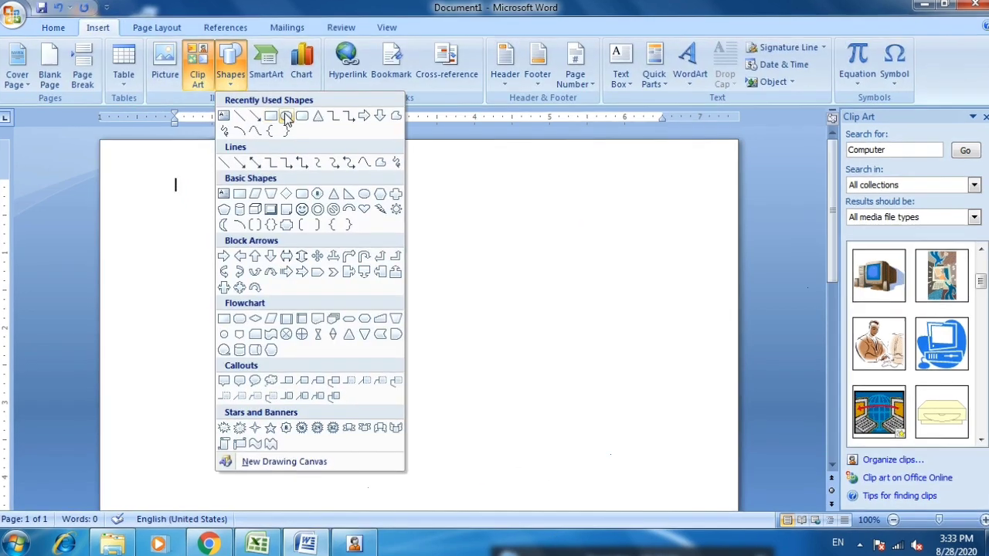